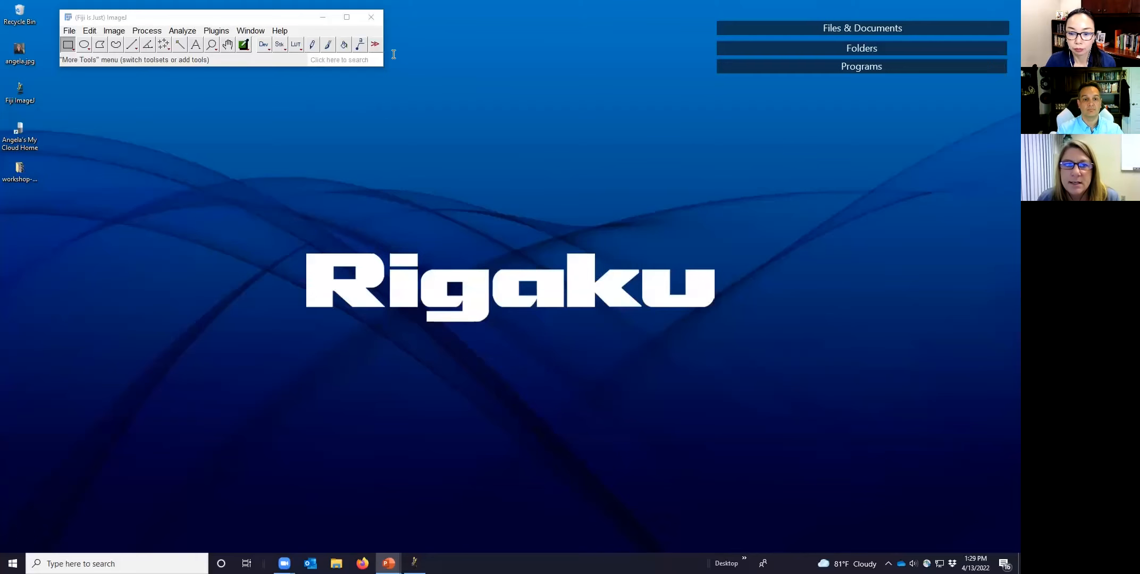
{"action": "left_click_drag", "start_coordinate": [241, 24], "coordinate": [461, 125]}
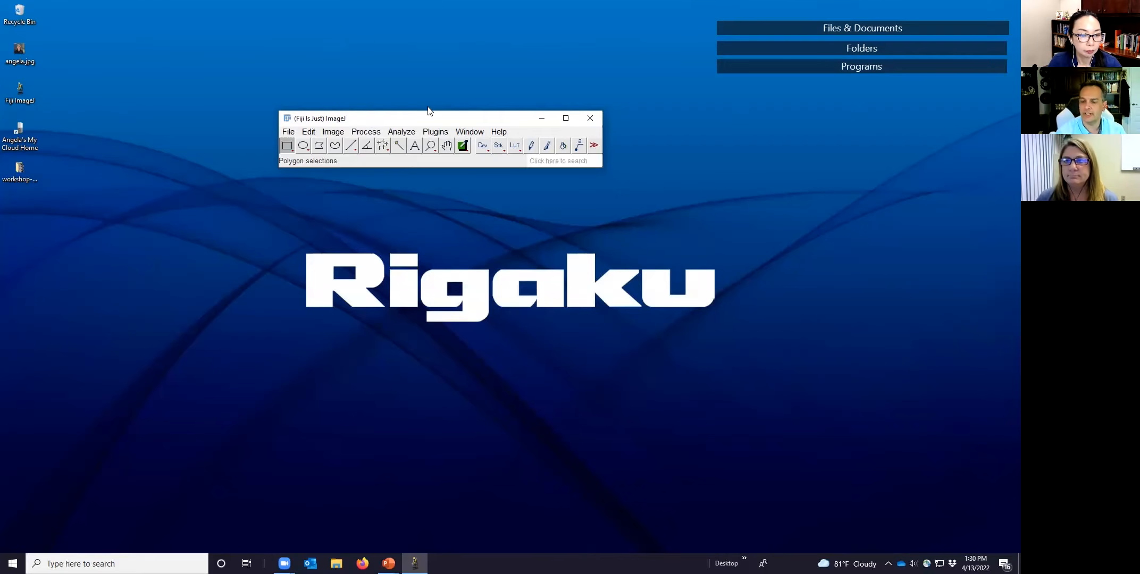
{"action": "left_click", "coordinate": [620, 7]}
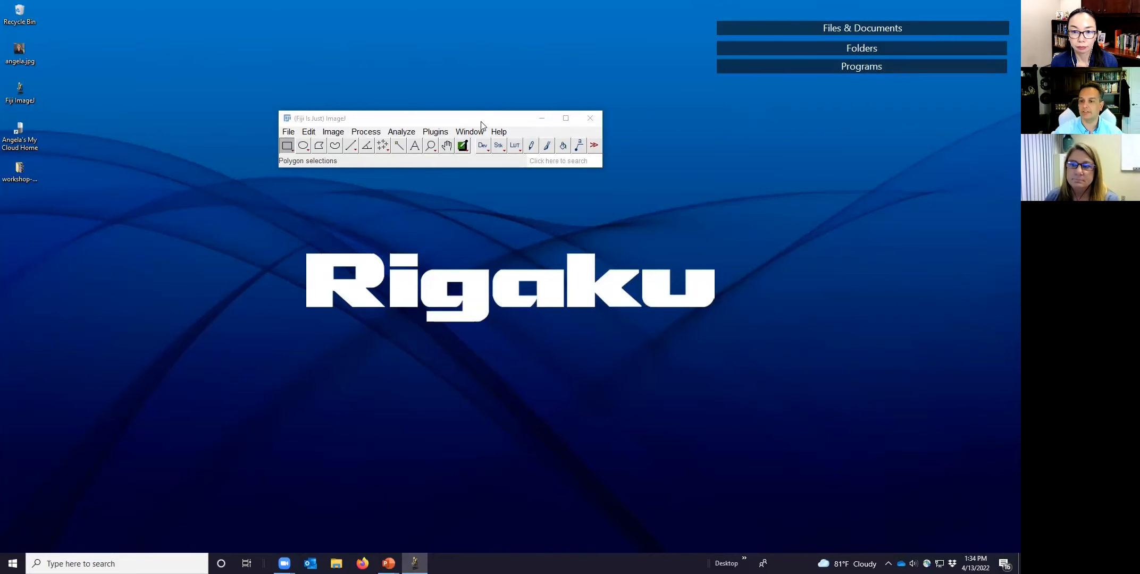
{"action": "left_click", "coordinate": [499, 118]}
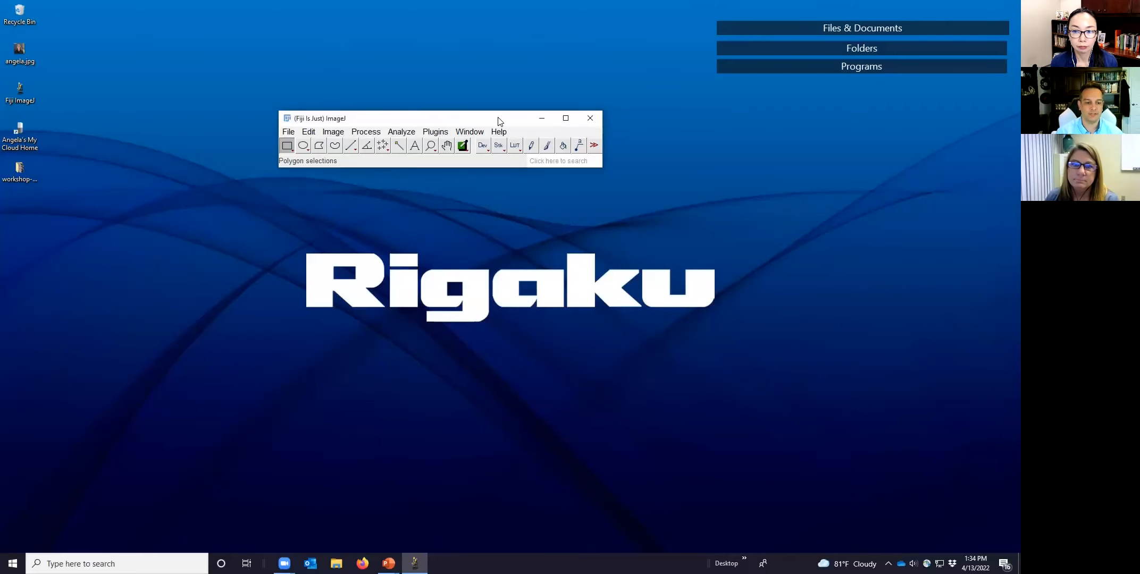
{"action": "left_click_drag", "start_coordinate": [500, 118], "coordinate": [502, 99]}
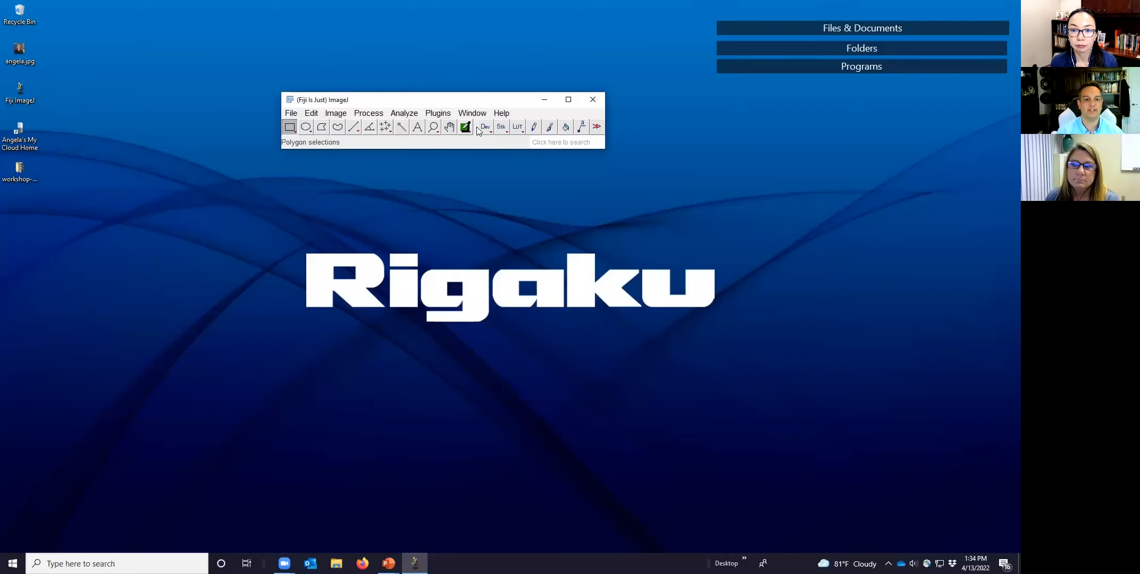
{"action": "left_click", "coordinate": [683, 66]}
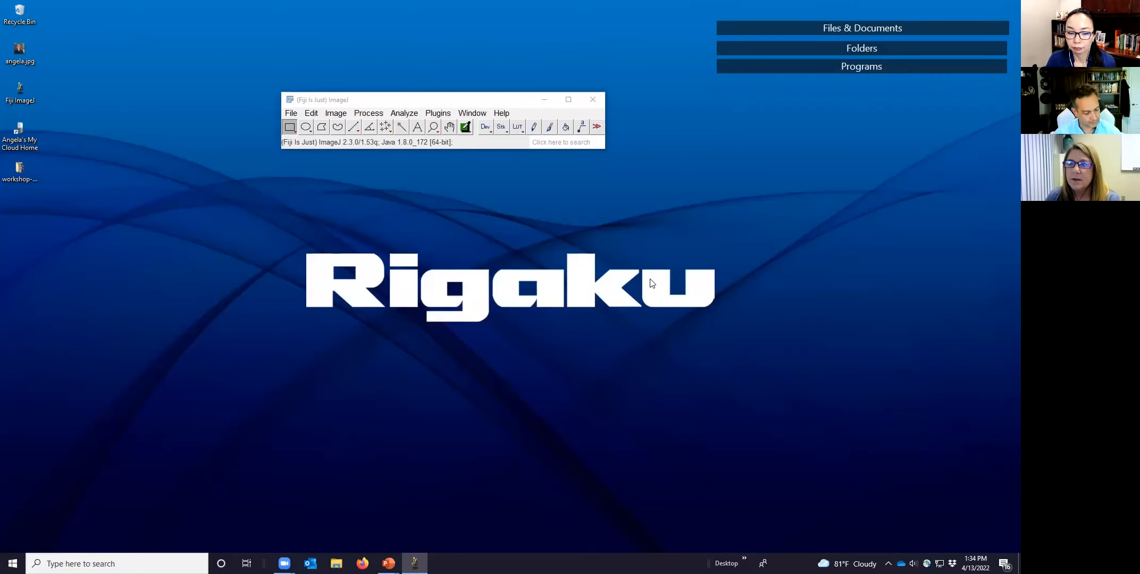
{"action": "left_click_drag", "start_coordinate": [443, 105], "coordinate": [428, 111]}
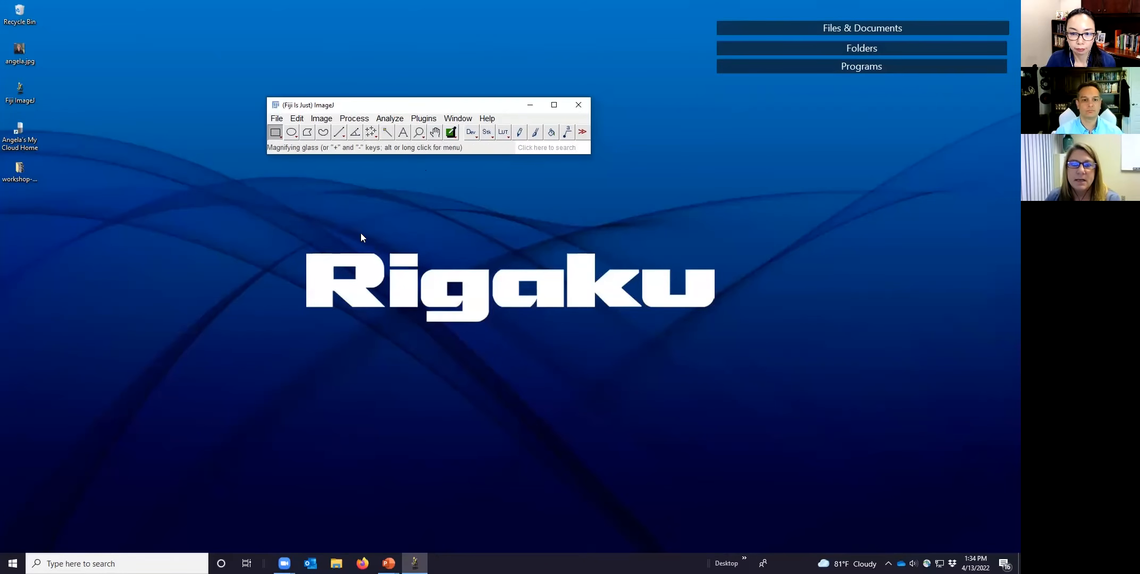
Open the workshop-data folder from the desktop and load Earplug_Cu_1.06um-threshold.tif into ImageJ
{"action": "double_click", "coordinate": [23, 175]}
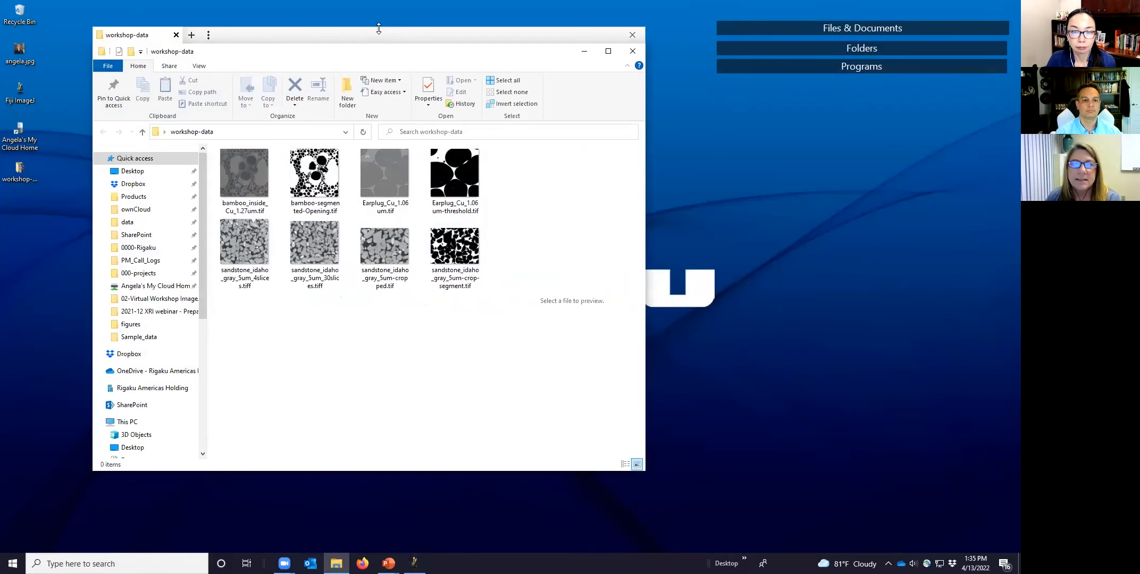
{"action": "left_click_drag", "start_coordinate": [379, 117], "coordinate": [375, 274]}
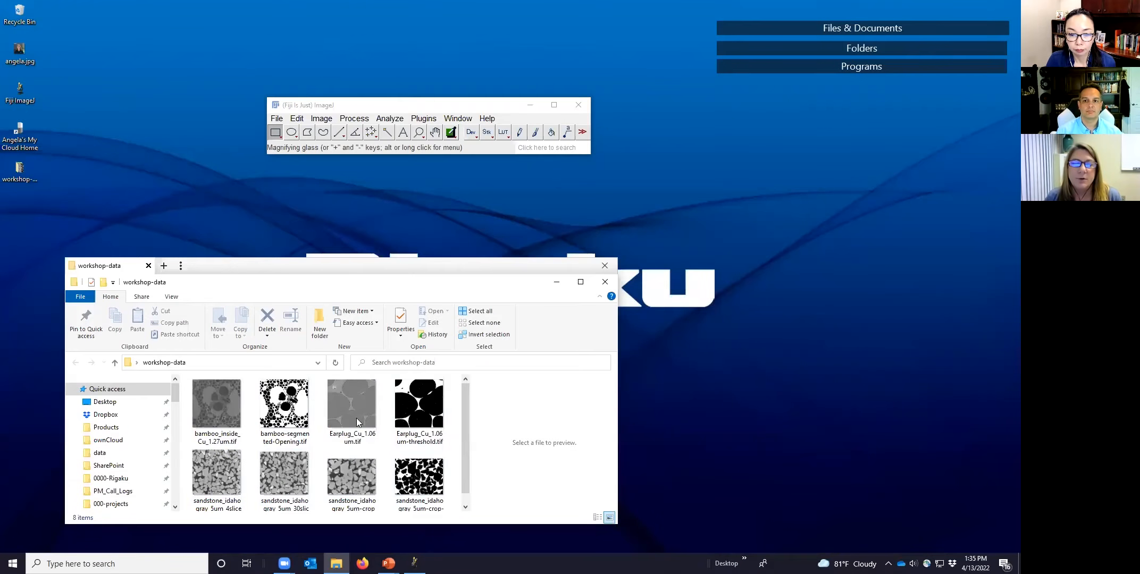
{"action": "mouse_move", "coordinate": [229, 407]}
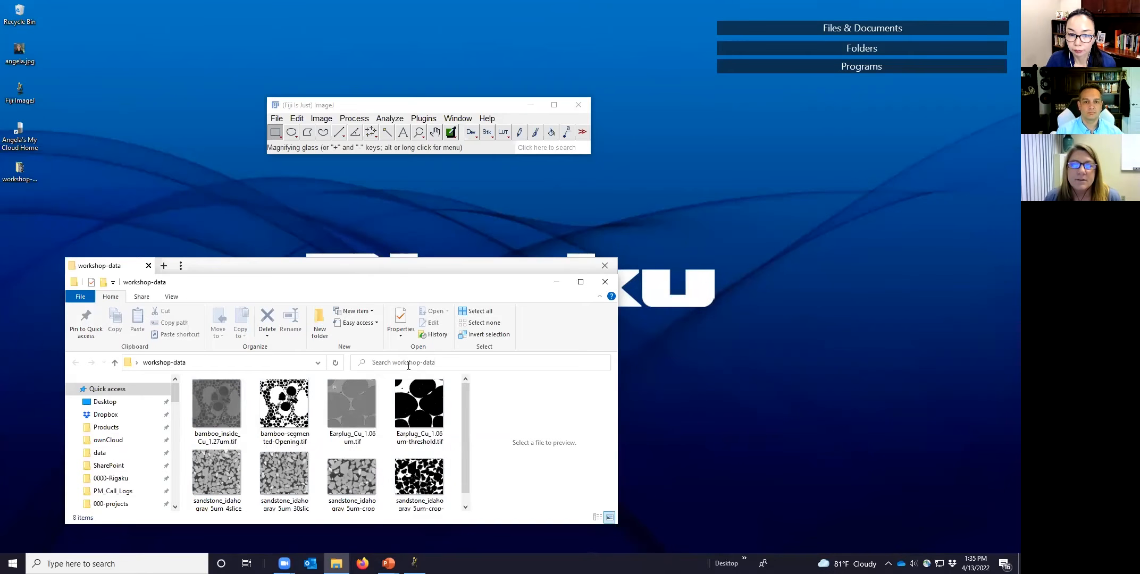
{"action": "left_click", "coordinate": [427, 419]}
{"action": "left_click_drag", "start_coordinate": [428, 418], "coordinate": [367, 143]}
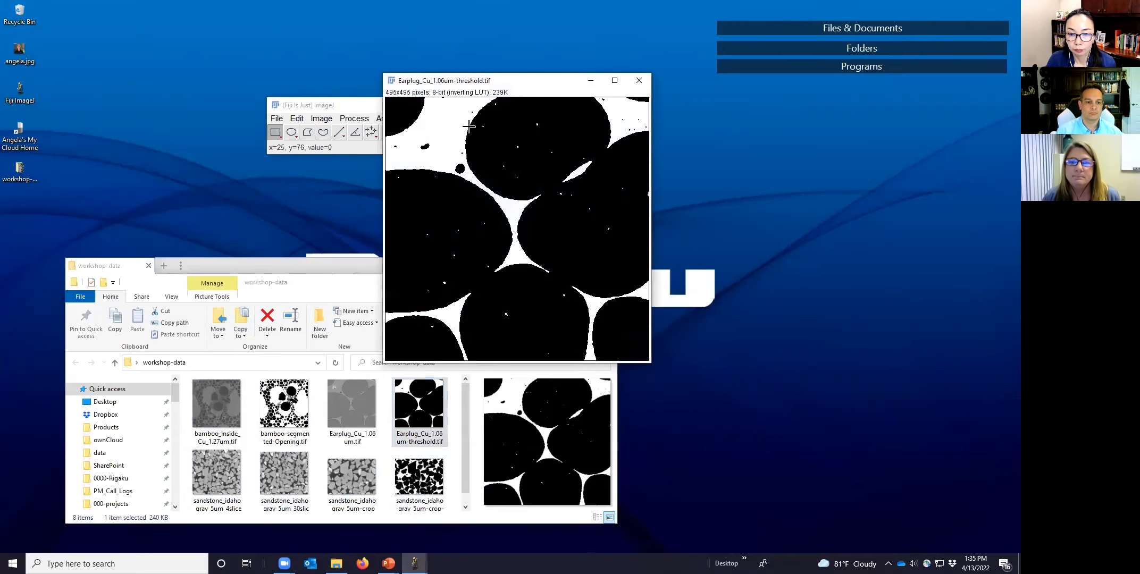
Shrink the workshop-data folder window and move the threshold image and ImageJ windows apart so they no longer overlap
{"action": "left_click", "coordinate": [339, 265]}
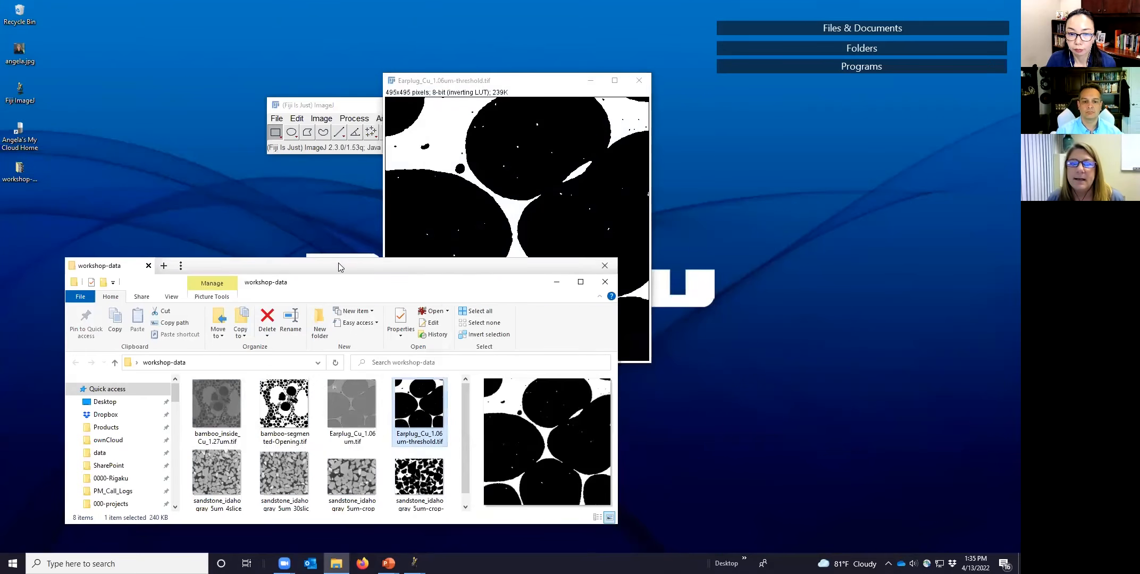
{"action": "left_click_drag", "start_coordinate": [390, 259], "coordinate": [385, 362]}
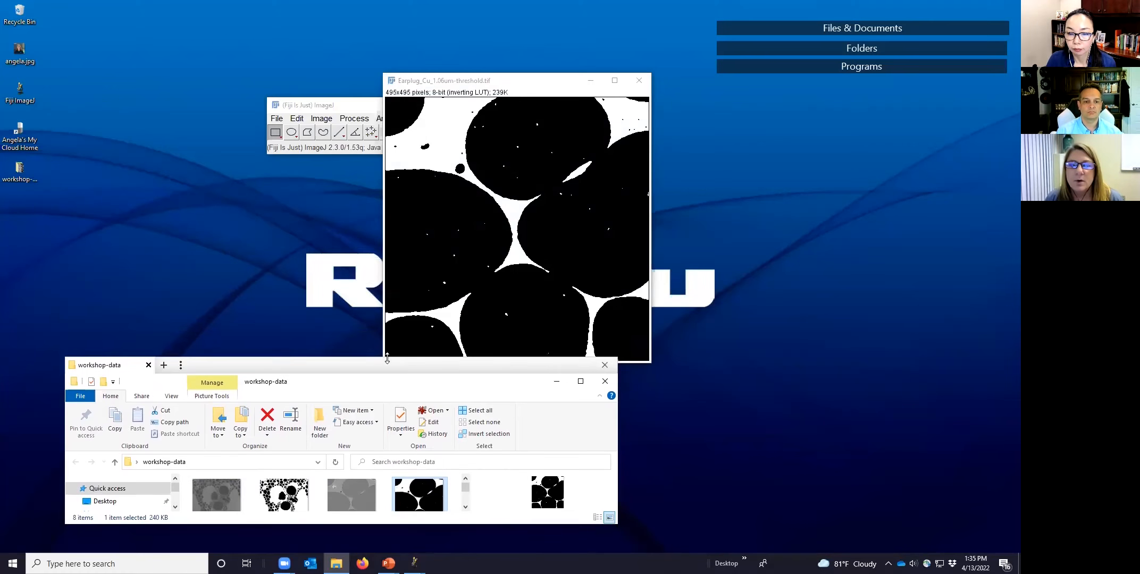
{"action": "left_click_drag", "start_coordinate": [454, 81], "coordinate": [550, 194]}
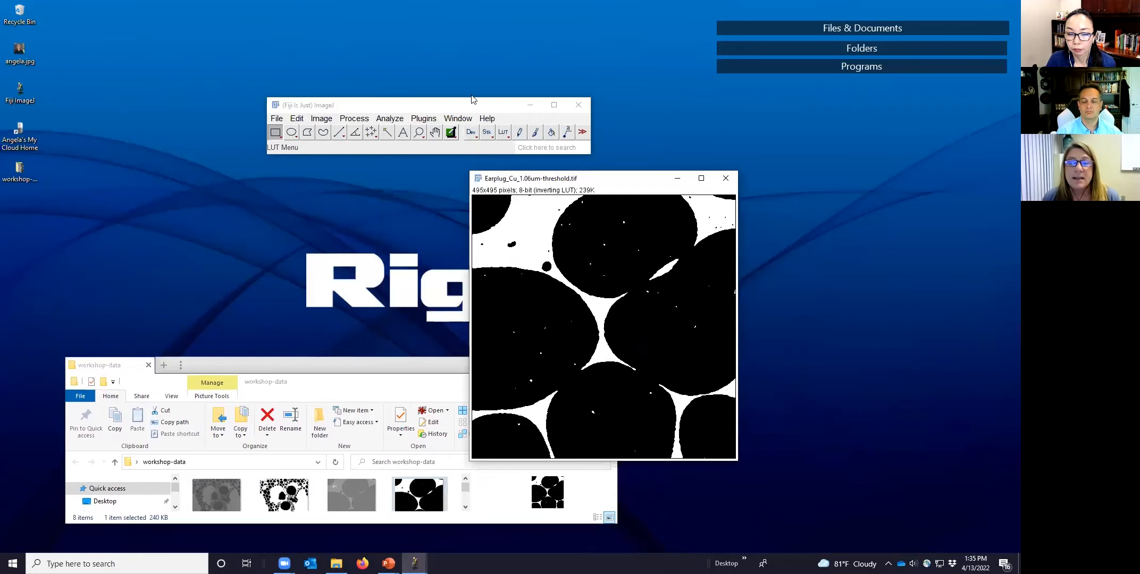
{"action": "left_click_drag", "start_coordinate": [465, 106], "coordinate": [372, 77]}
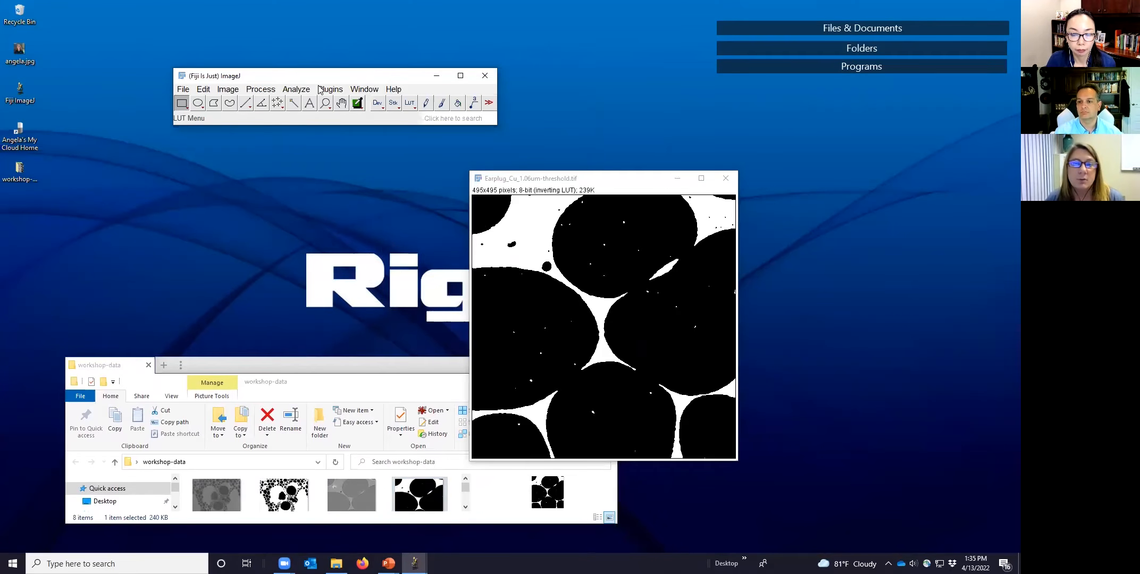
Start the MorphoLibJ 2D Morphological Filters on the earplug threshold image with Dilation as the operation
{"action": "left_click", "coordinate": [330, 92]}
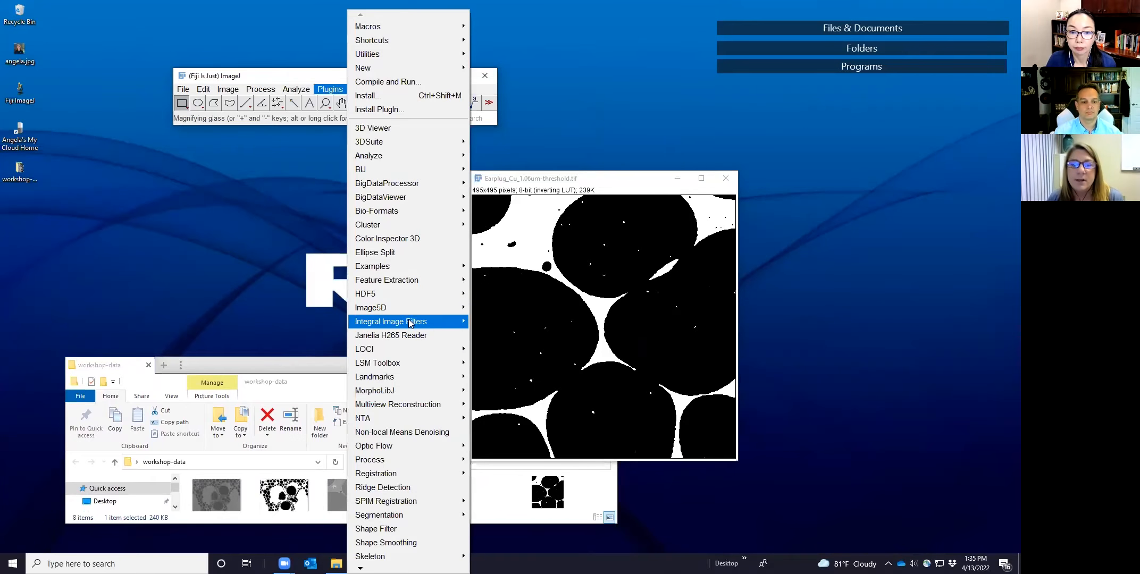
{"action": "mouse_move", "coordinate": [417, 393]}
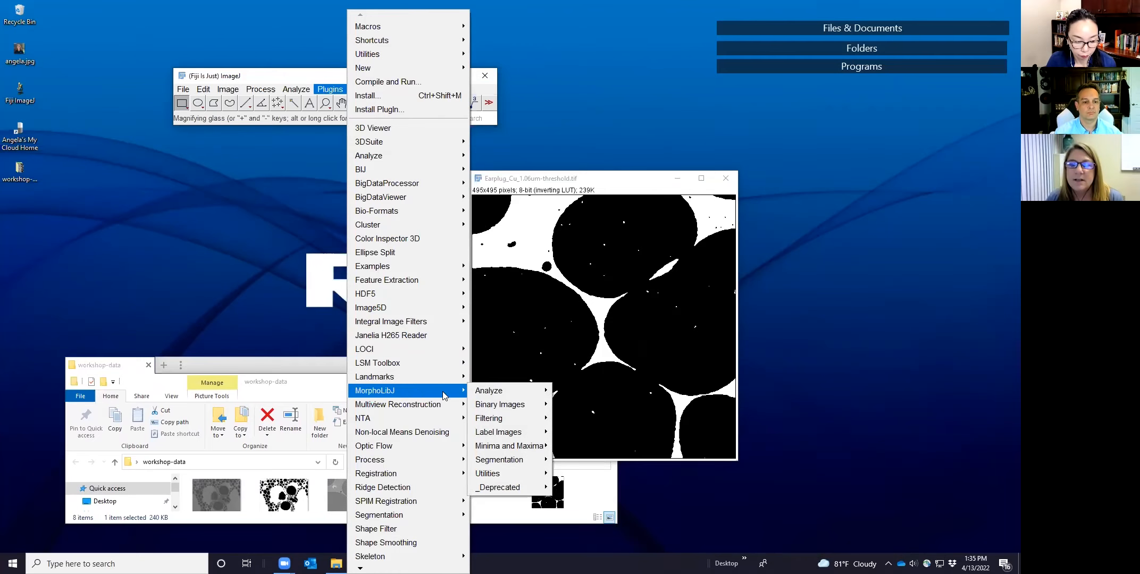
{"action": "mouse_move", "coordinate": [497, 398]}
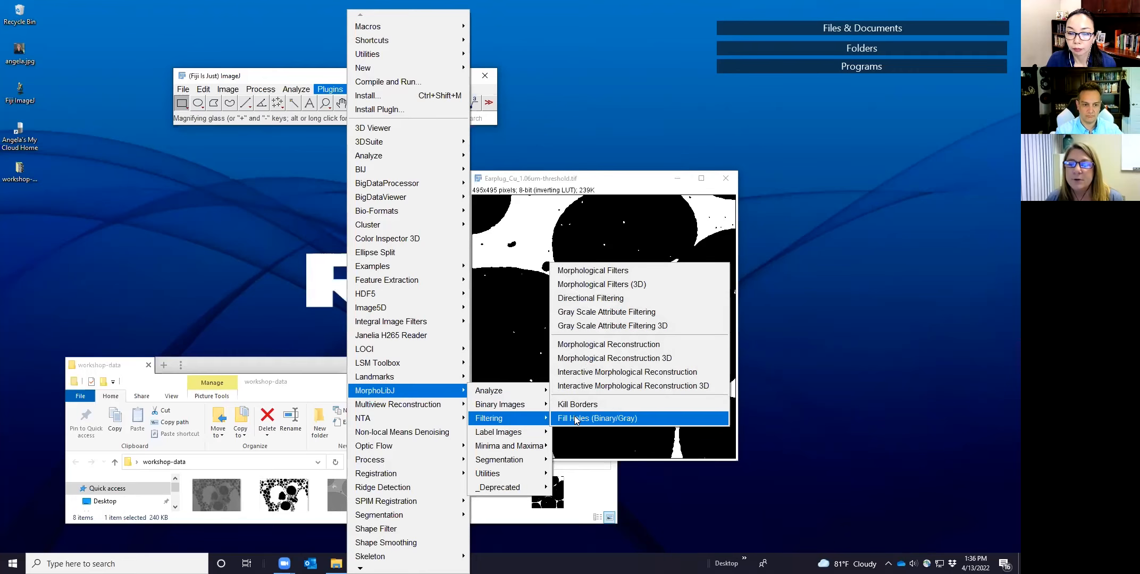
{"action": "left_click", "coordinate": [582, 269]}
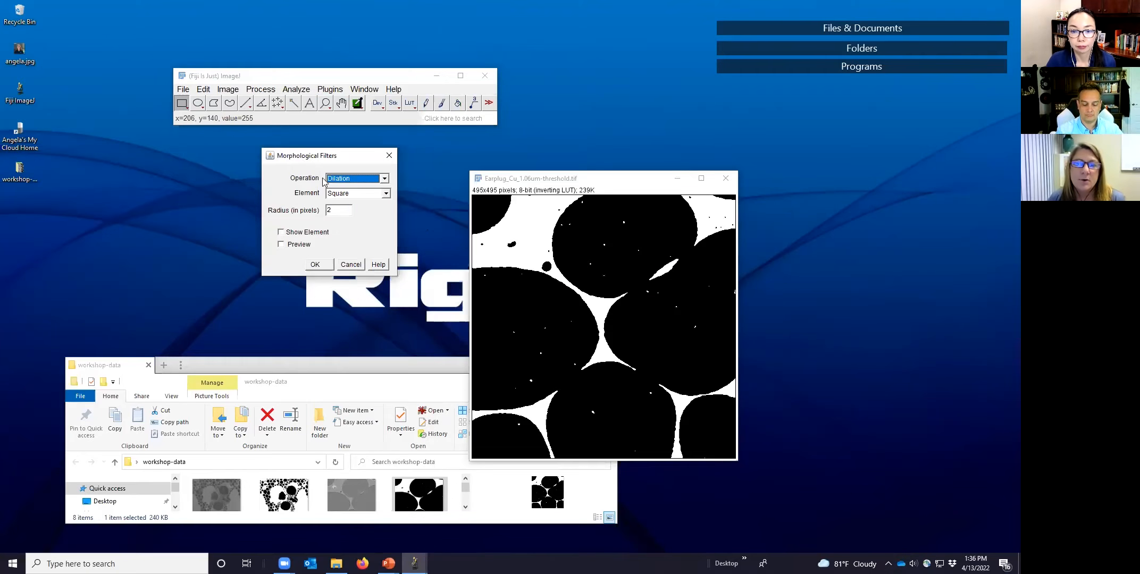
{"action": "left_click", "coordinate": [385, 179]}
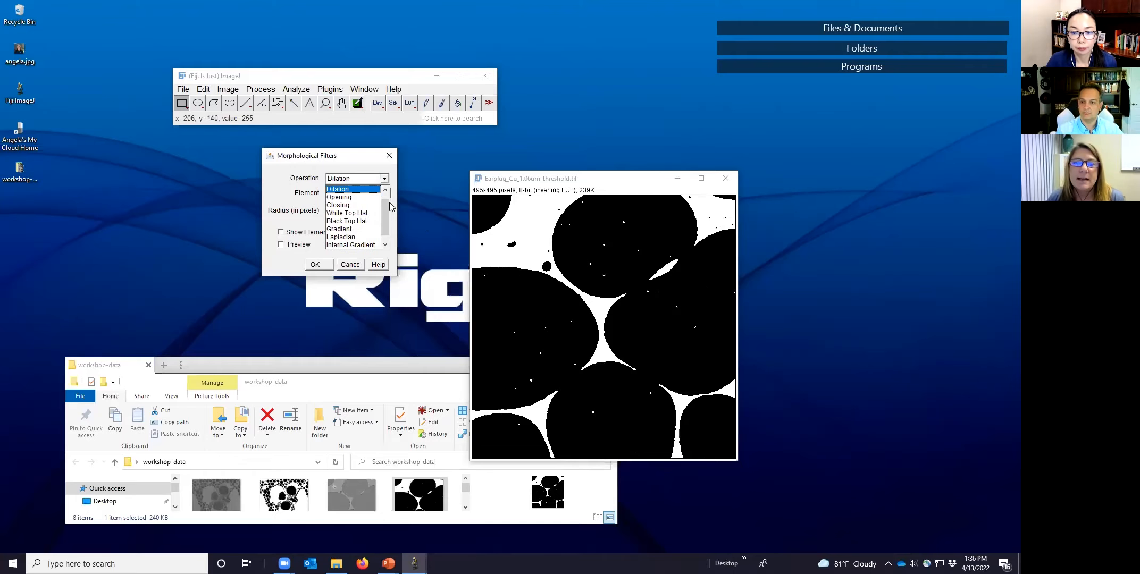
{"action": "left_click_drag", "start_coordinate": [388, 203], "coordinate": [388, 201]}
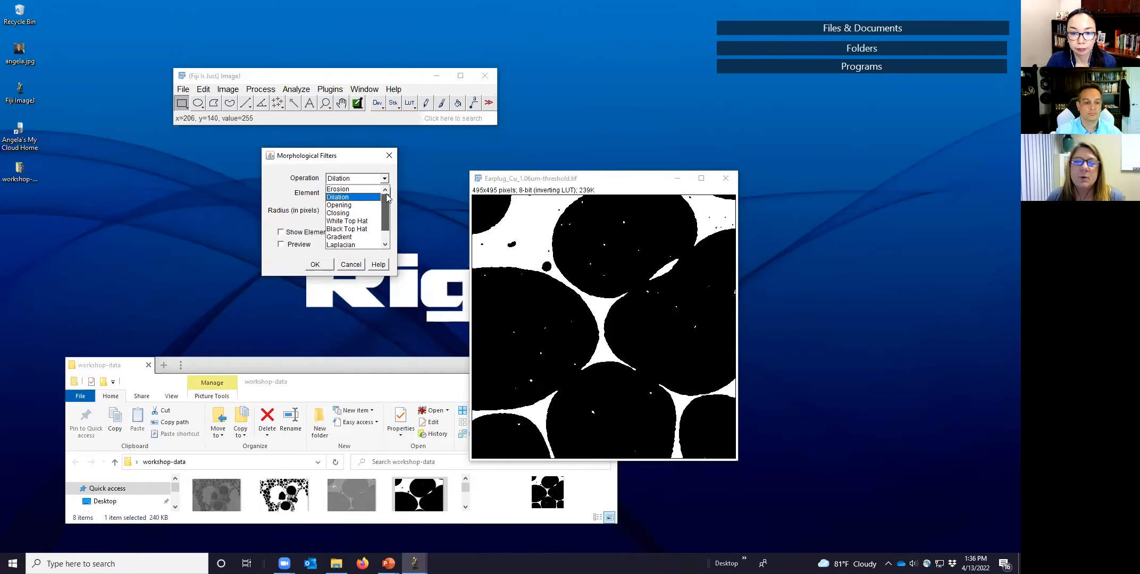
{"action": "left_click", "coordinate": [358, 198]}
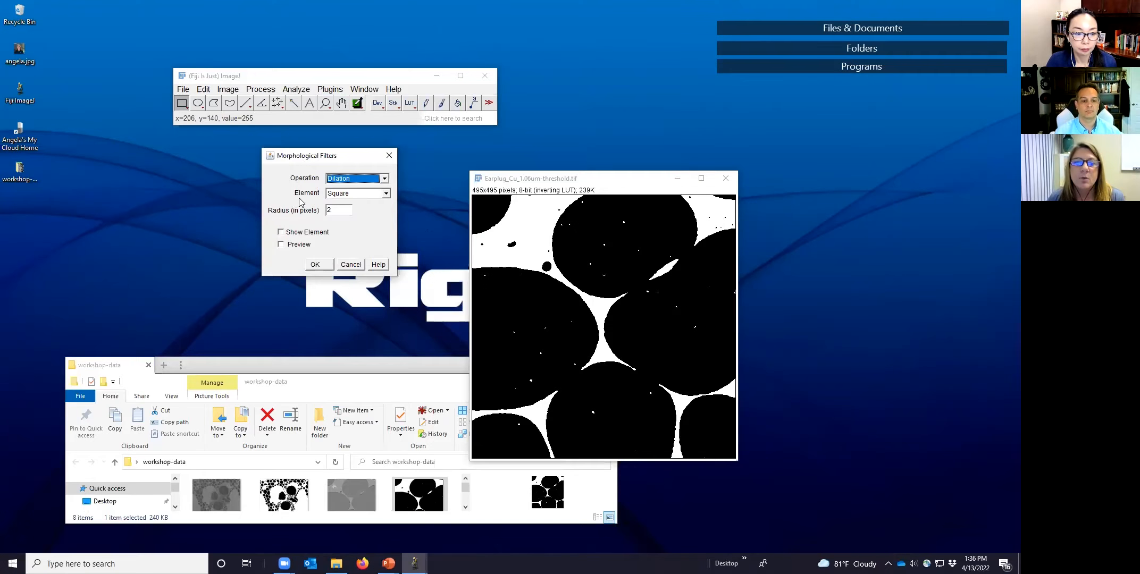
Apply the dilation with a Disk element of radius 3 pixels, with Show Element and Preview enabled
{"action": "left_click", "coordinate": [387, 194]}
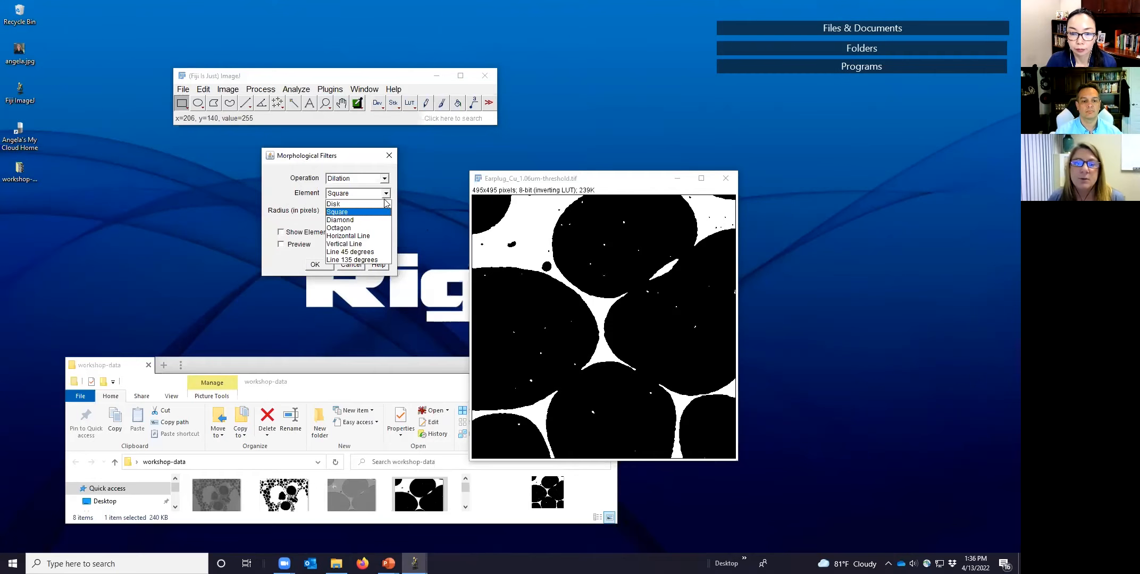
{"action": "left_click", "coordinate": [384, 204]}
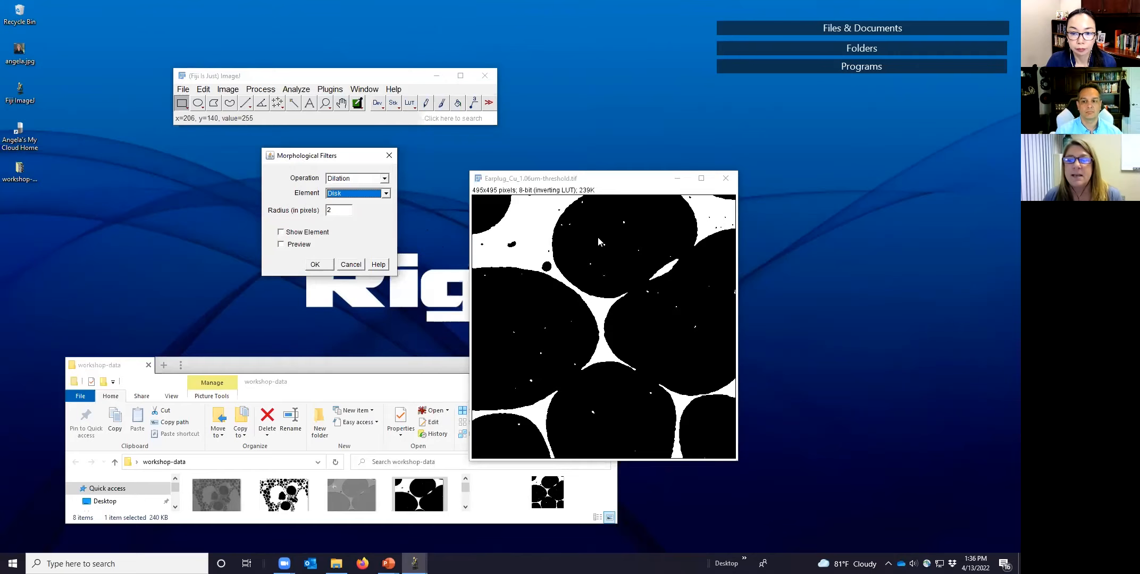
{"action": "left_click", "coordinate": [338, 211]}
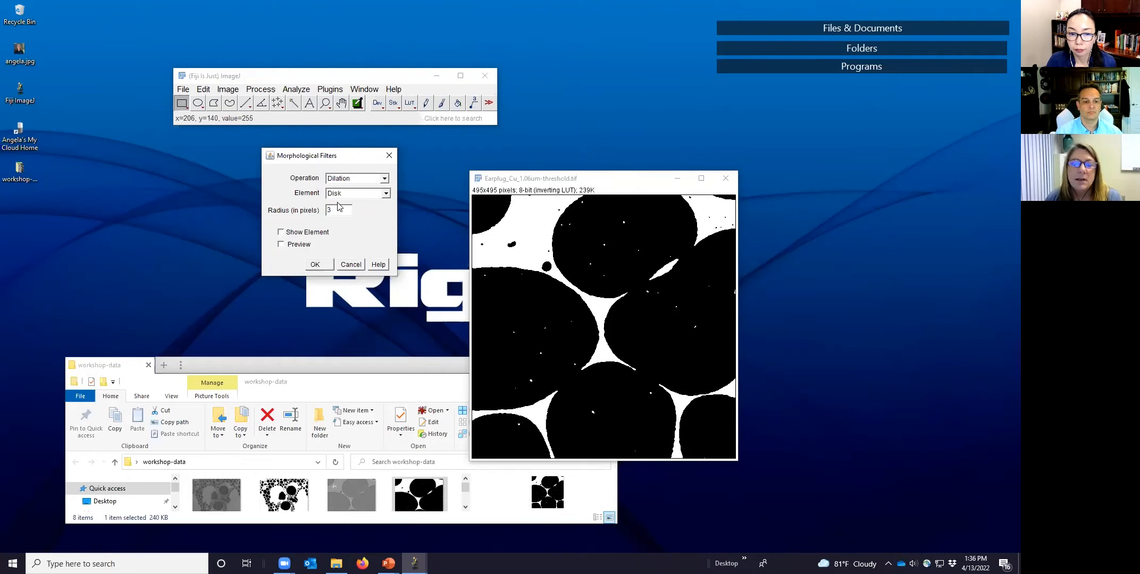
{"action": "left_click", "coordinate": [324, 236]}
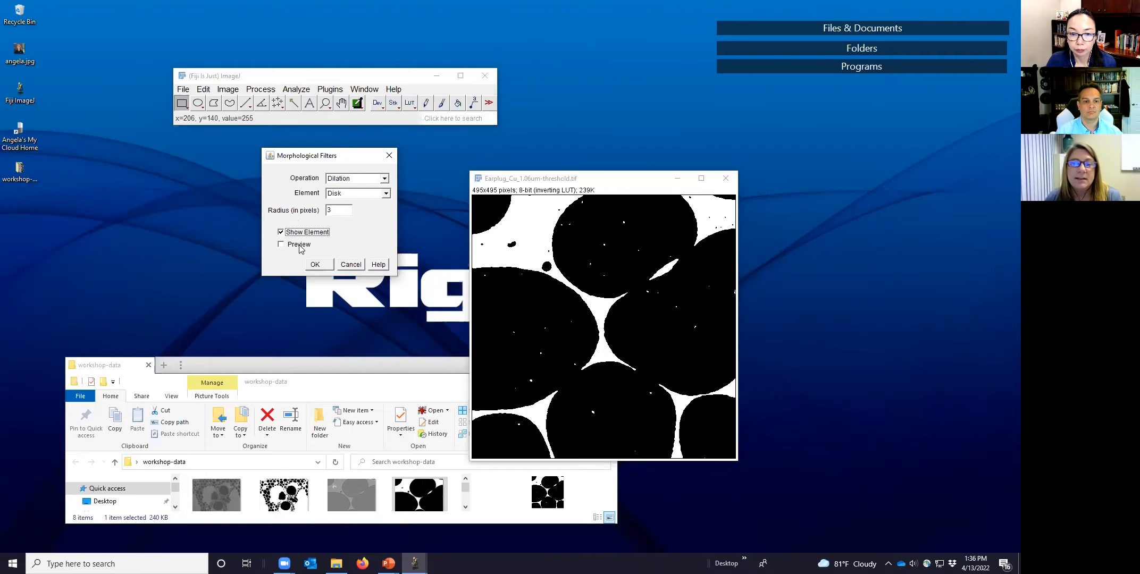
{"action": "left_click", "coordinate": [300, 246]}
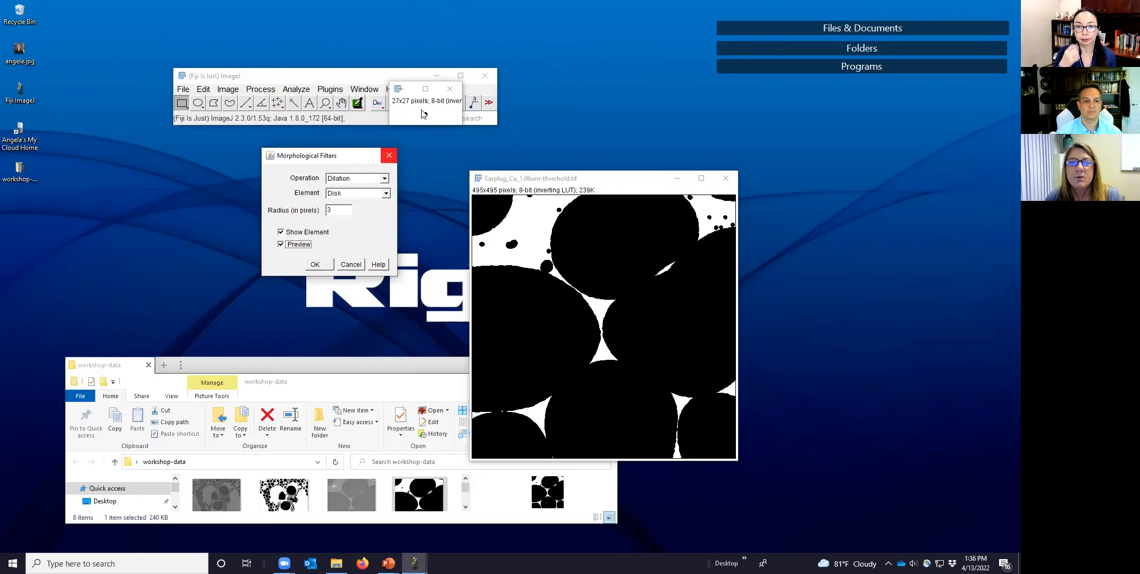
{"action": "left_click", "coordinate": [314, 264]}
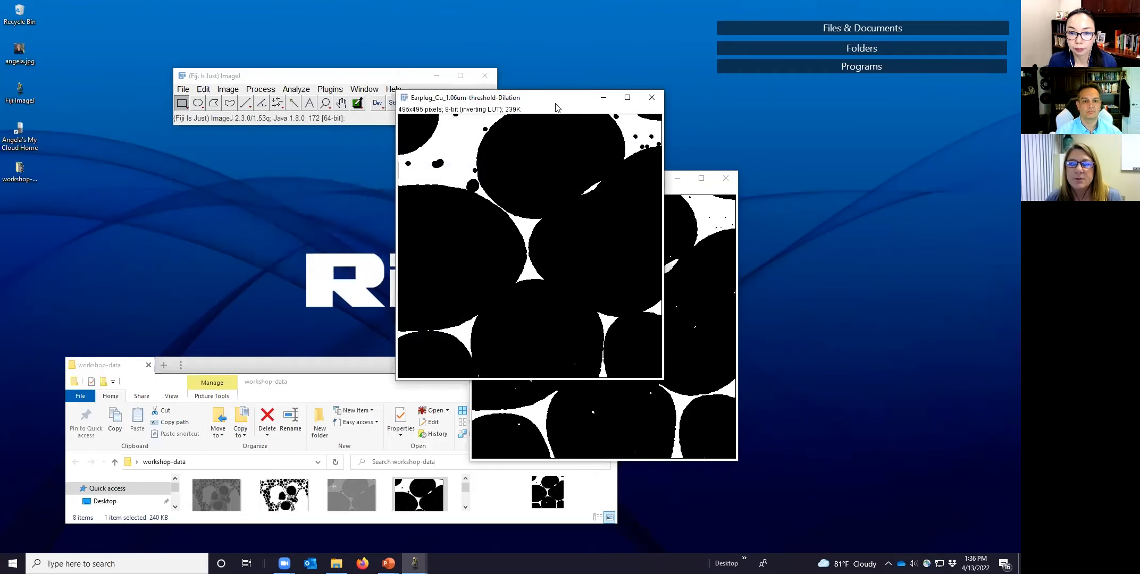
Place the original threshold image and the dilated image side by side below the ImageJ window
{"action": "left_click_drag", "start_coordinate": [556, 107], "coordinate": [671, 220]}
{"action": "left_click", "coordinate": [603, 185]}
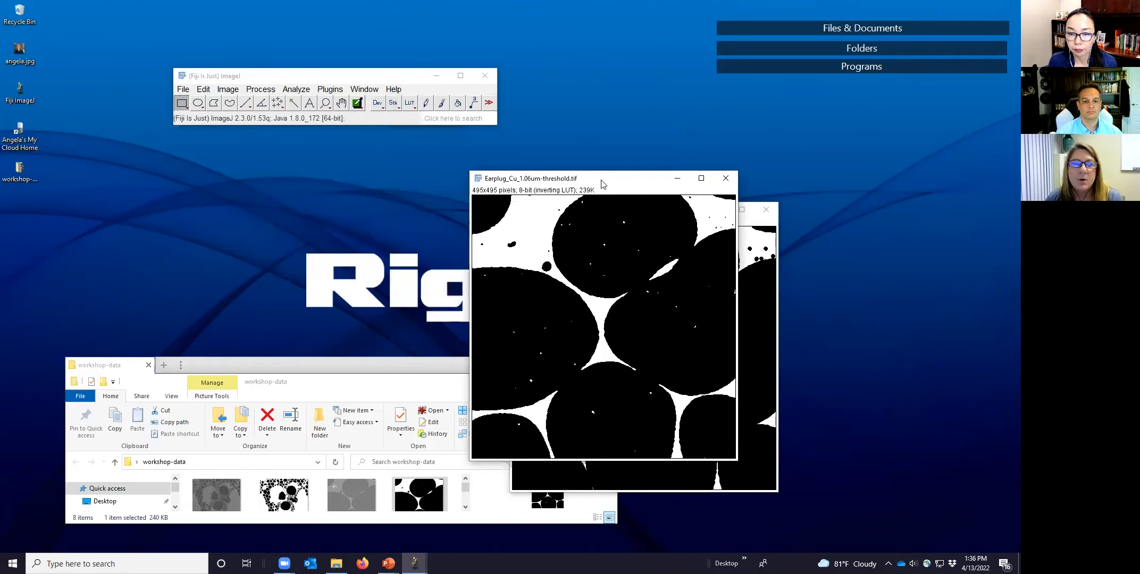
{"action": "left_click_drag", "start_coordinate": [602, 184], "coordinate": [173, 150]}
{"action": "left_click_drag", "start_coordinate": [666, 215], "coordinate": [474, 151]}
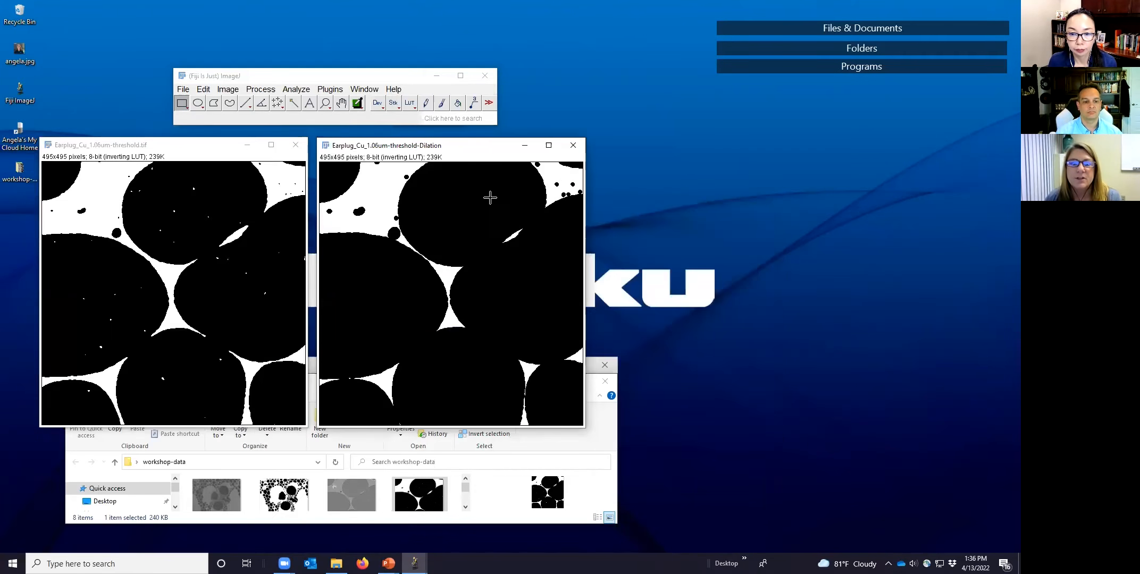
Start the MorphoLibJ 2D Morphological Filters on the original threshold image with Erosion as the operation
{"action": "left_click_drag", "start_coordinate": [251, 162], "coordinate": [270, 168]}
{"action": "left_click", "coordinate": [259, 162]}
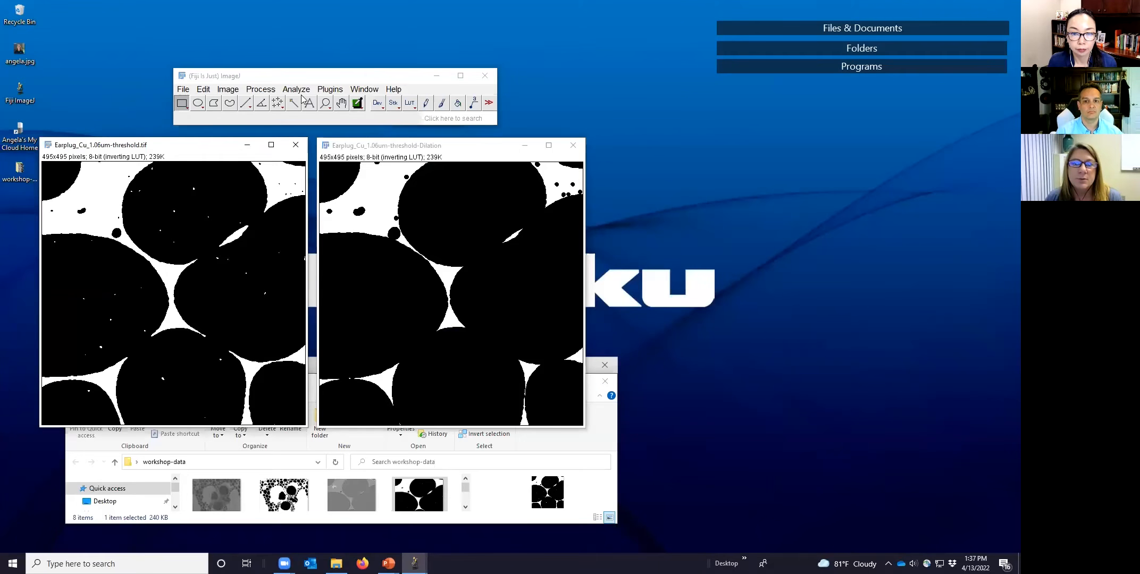
{"action": "left_click", "coordinate": [330, 90]}
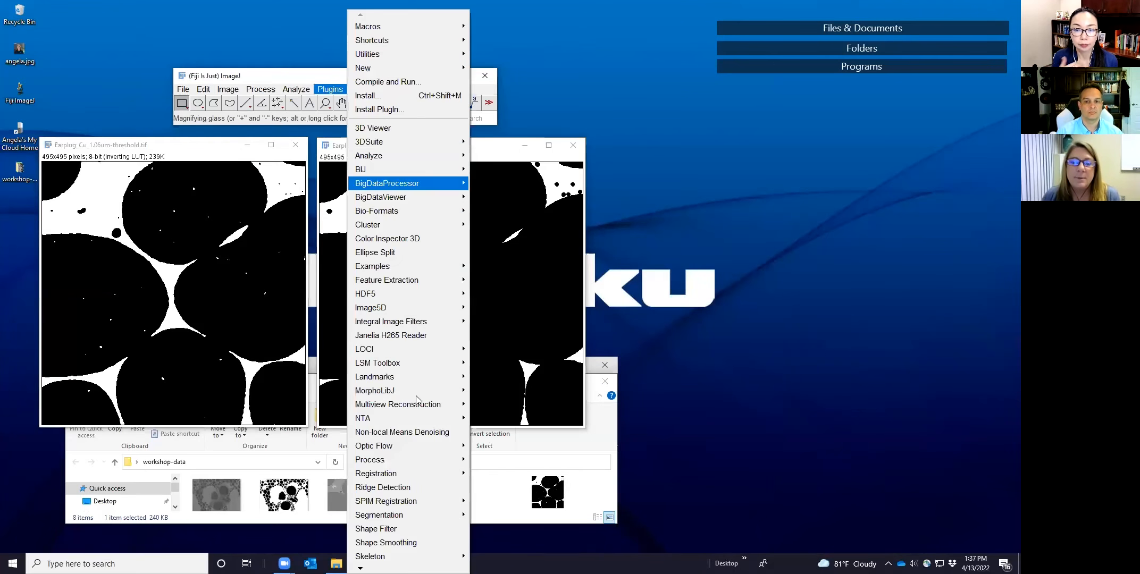
{"action": "mouse_move", "coordinate": [426, 391]}
{"action": "mouse_move", "coordinate": [493, 418]}
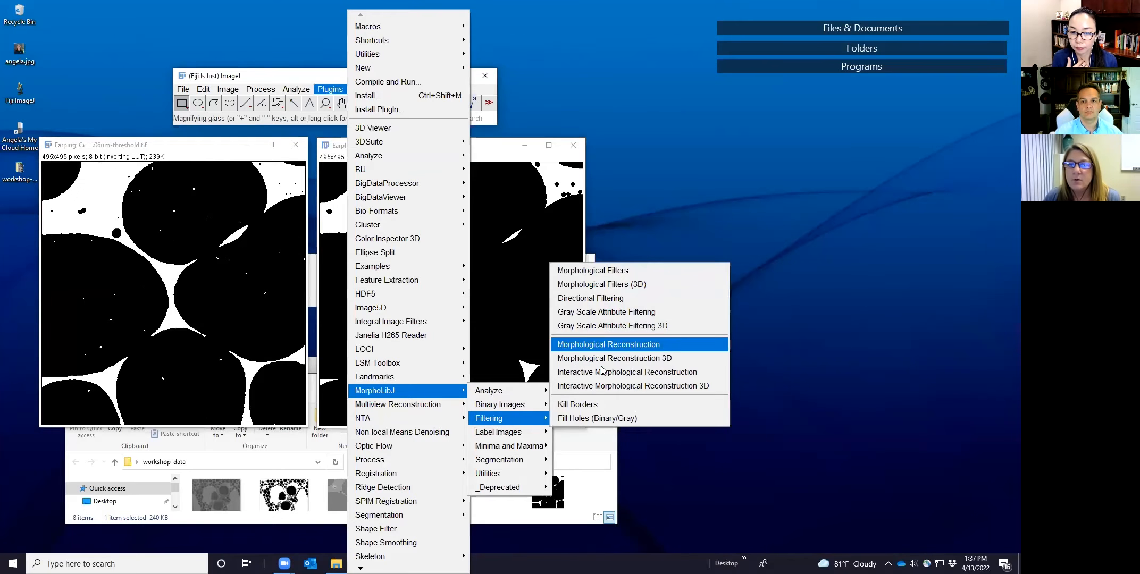
{"action": "left_click", "coordinate": [615, 275]}
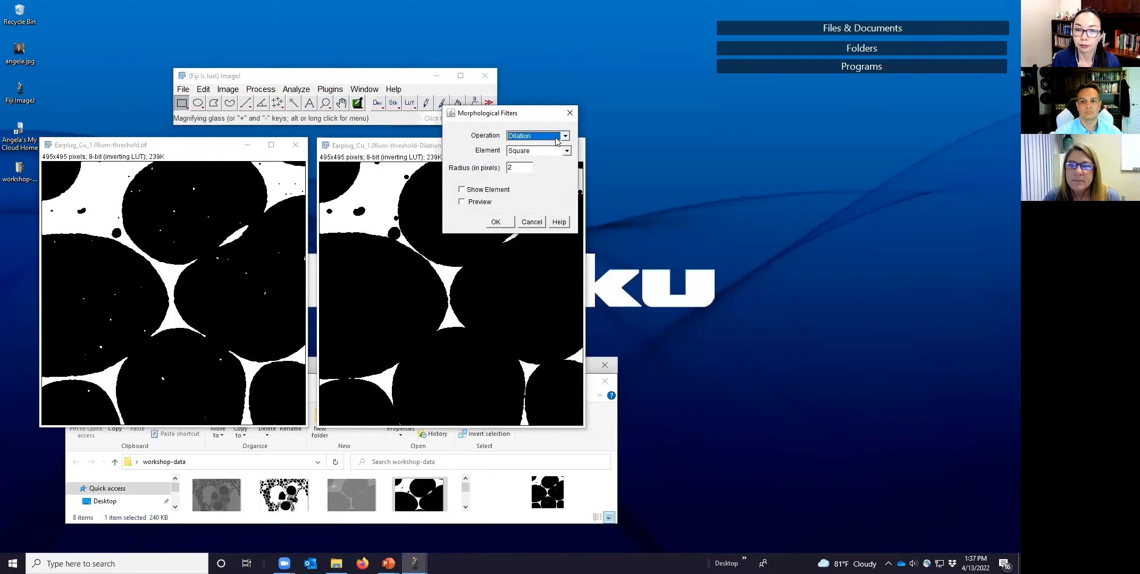
{"action": "left_click", "coordinate": [561, 136]}
{"action": "scroll", "coordinate": [564, 164], "scroll_direction": "up", "scroll_amount": 2}
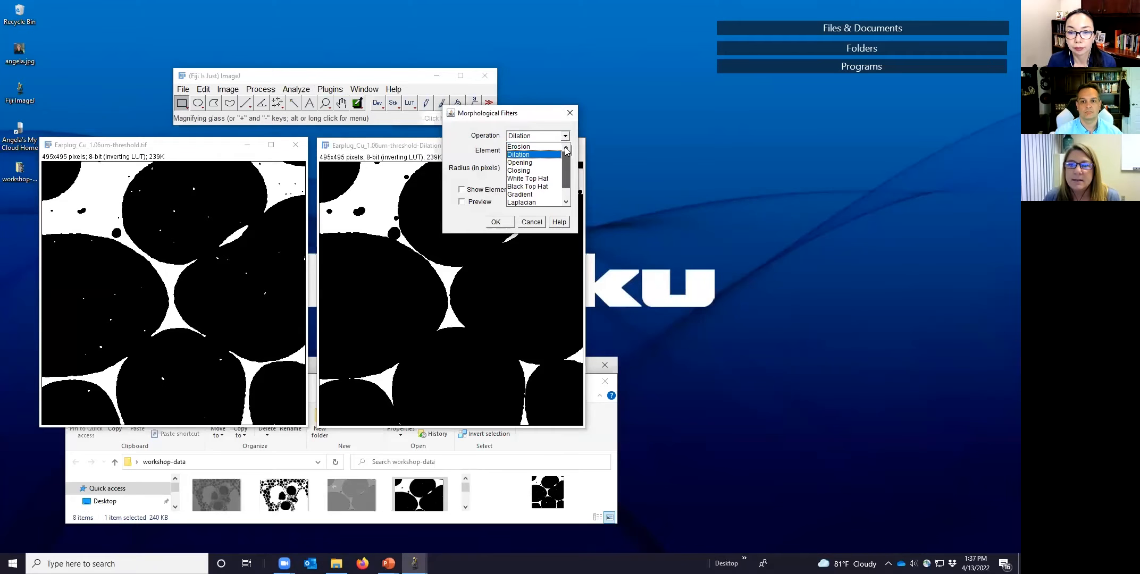
{"action": "left_click", "coordinate": [556, 146]}
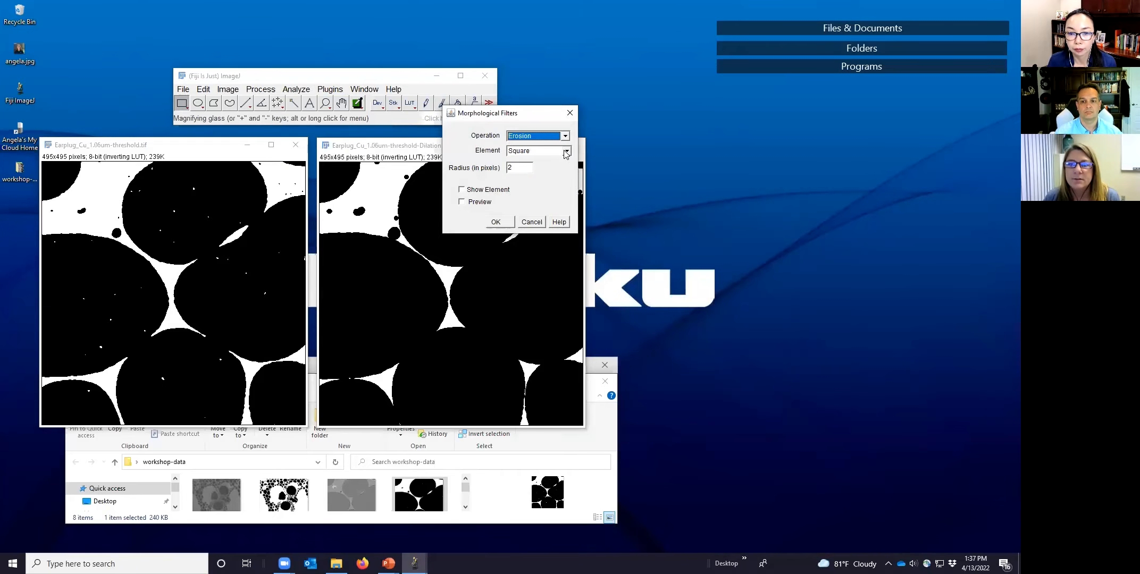
Apply the erosion with a Disk element of radius 3 pixels and place the eroded image beside the dilated one
{"action": "left_click", "coordinate": [565, 152]}
{"action": "left_click", "coordinate": [564, 160]}
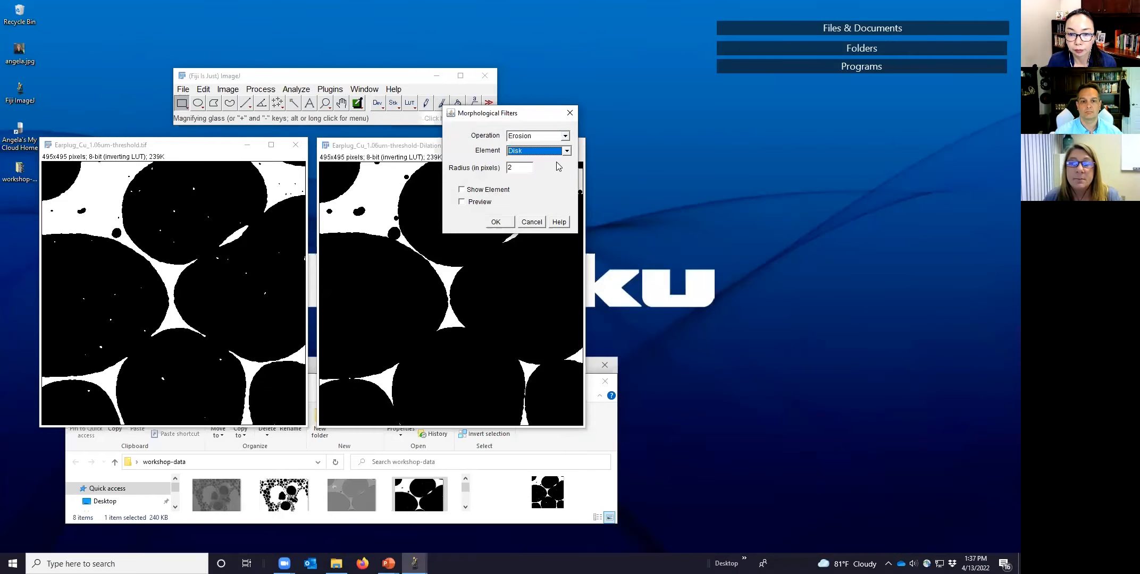
{"action": "key", "text": "Tab"}
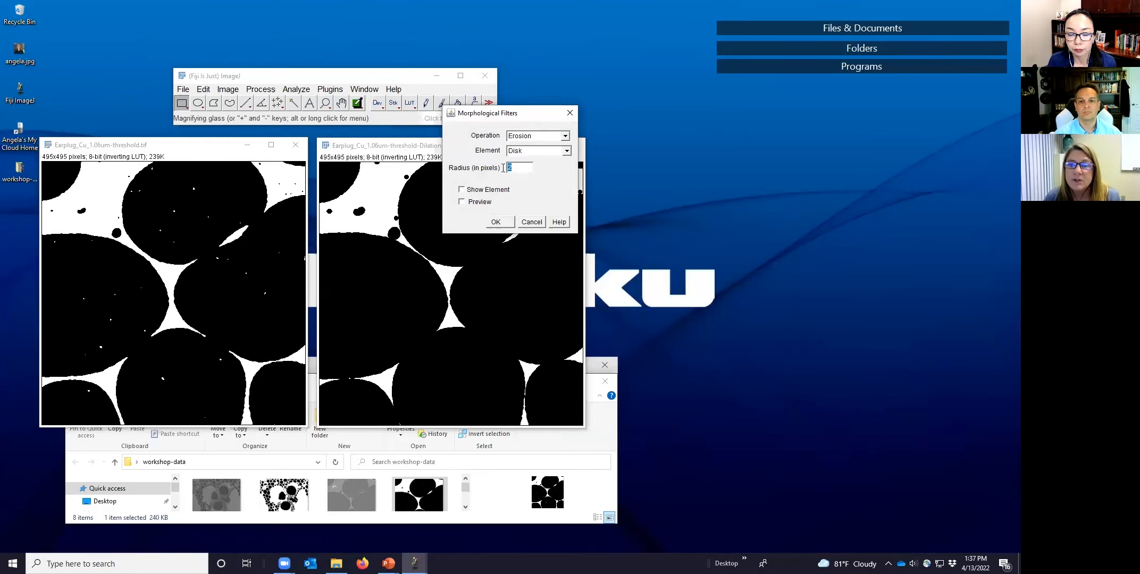
{"action": "type", "text": "3"}
{"action": "left_click", "coordinate": [497, 223]}
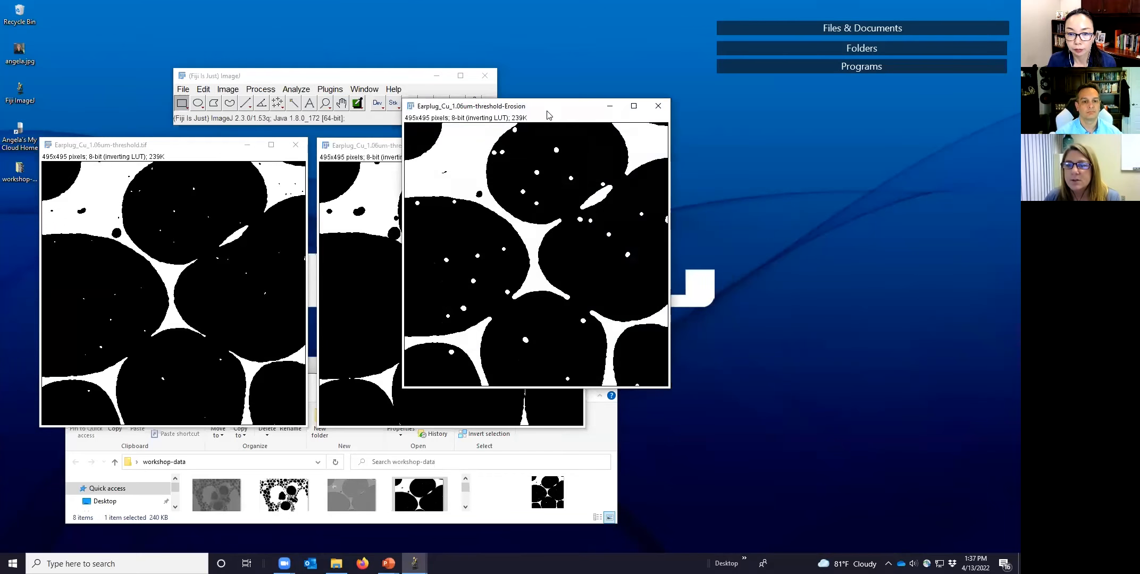
{"action": "left_click_drag", "start_coordinate": [549, 115], "coordinate": [729, 155]}
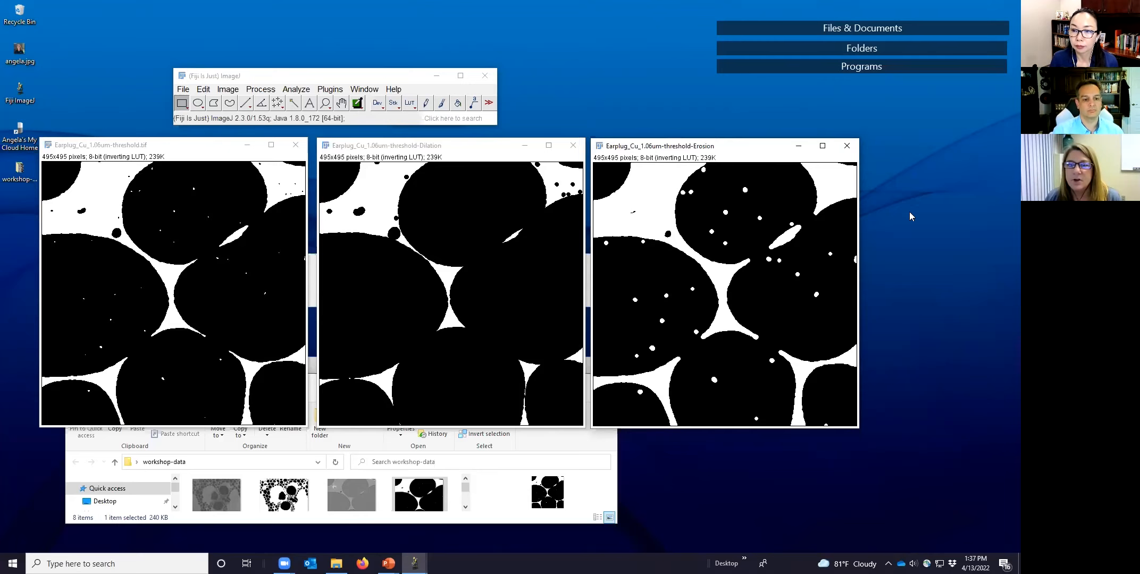
Close the eroded and dilated images, and apply the MorphoLibJ Closing filter with a Disk element to the original threshold image
{"action": "left_click", "coordinate": [846, 149]}
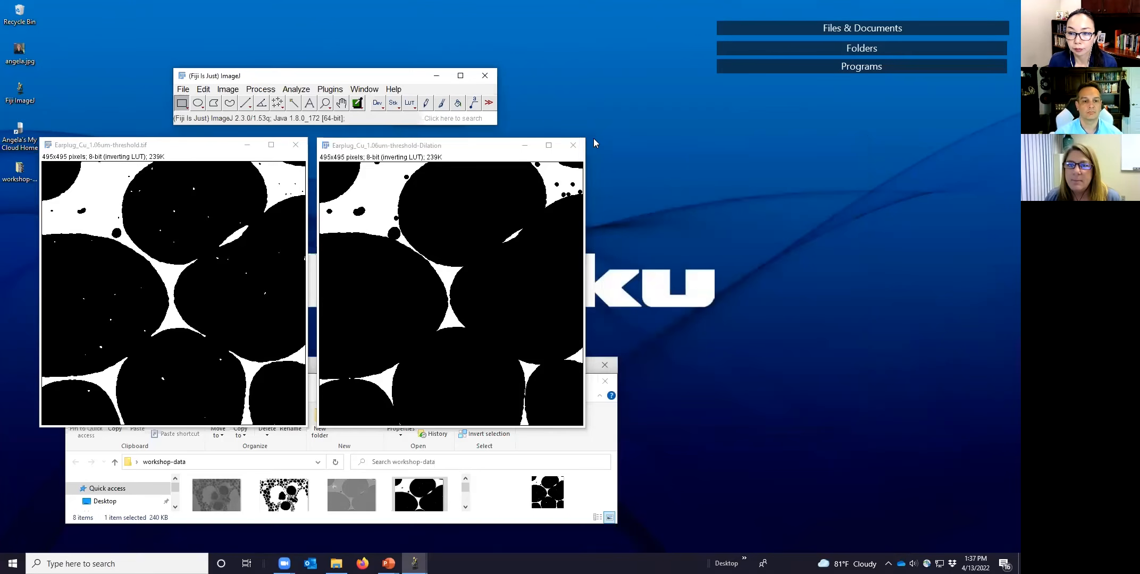
{"action": "left_click", "coordinate": [572, 145]}
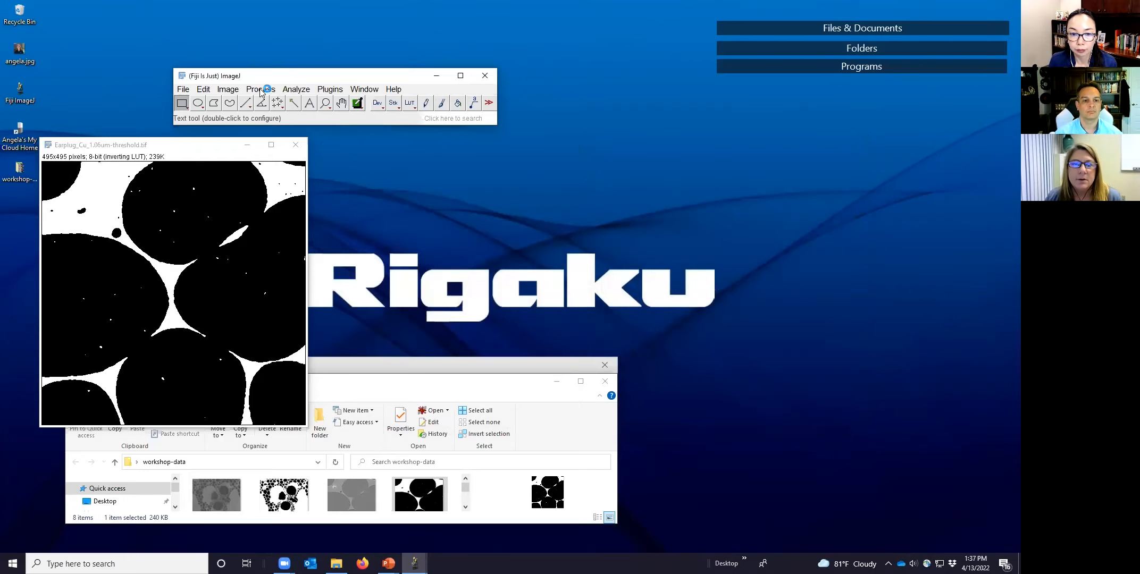
{"action": "left_click", "coordinate": [320, 90]}
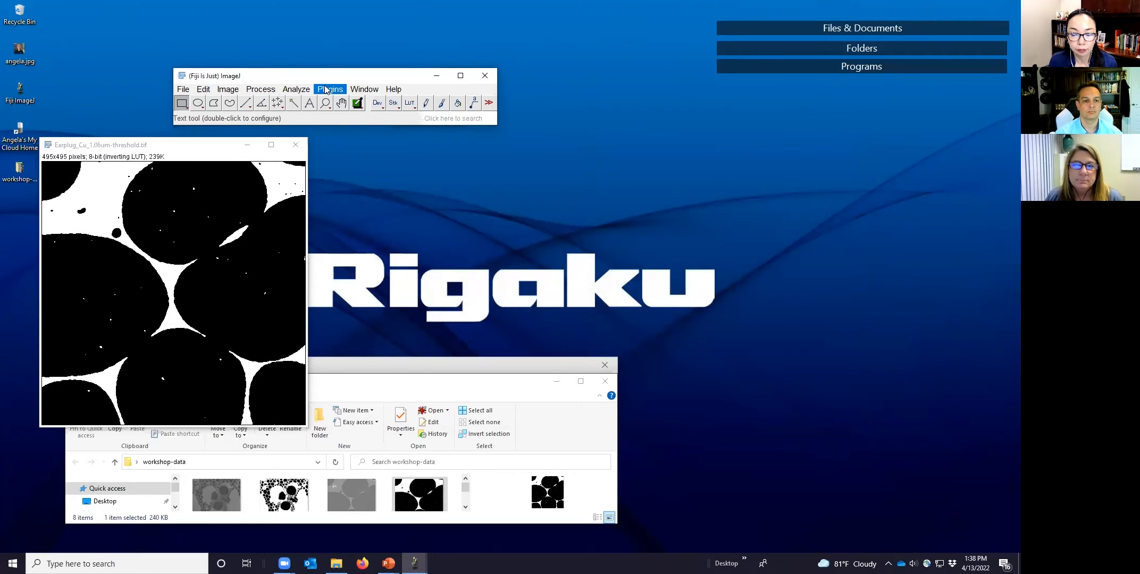
{"action": "mouse_move", "coordinate": [424, 393]}
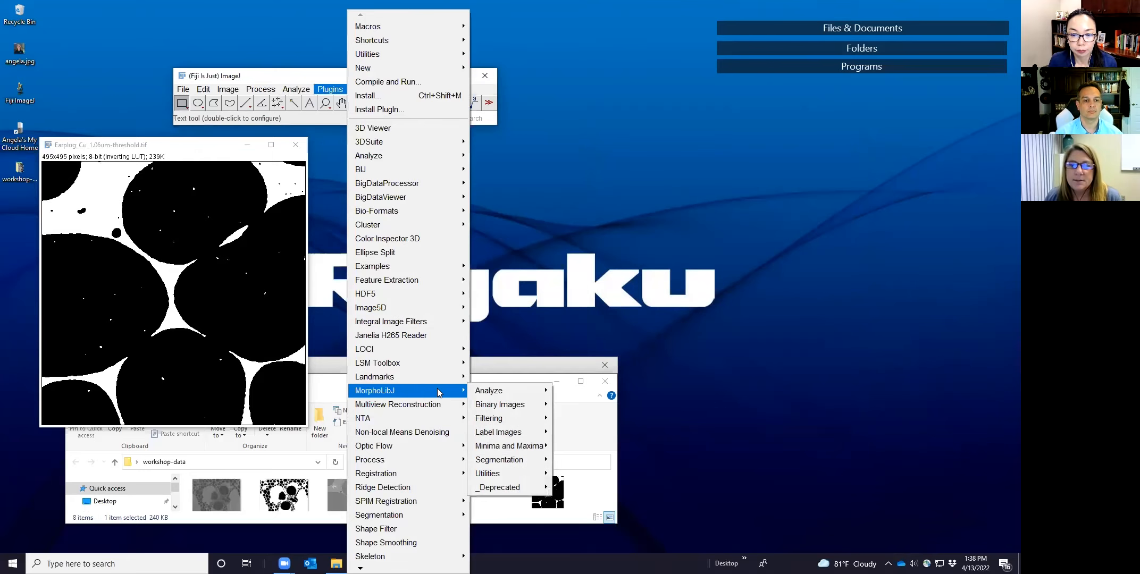
{"action": "mouse_move", "coordinate": [525, 423]}
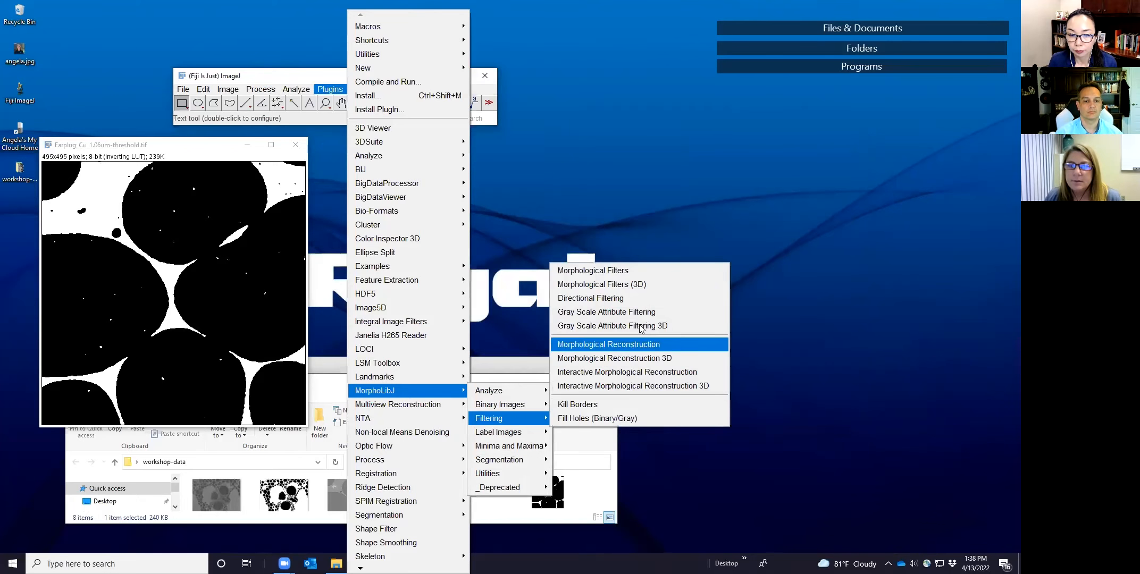
{"action": "left_click", "coordinate": [593, 270]}
{"action": "left_click", "coordinate": [565, 136]}
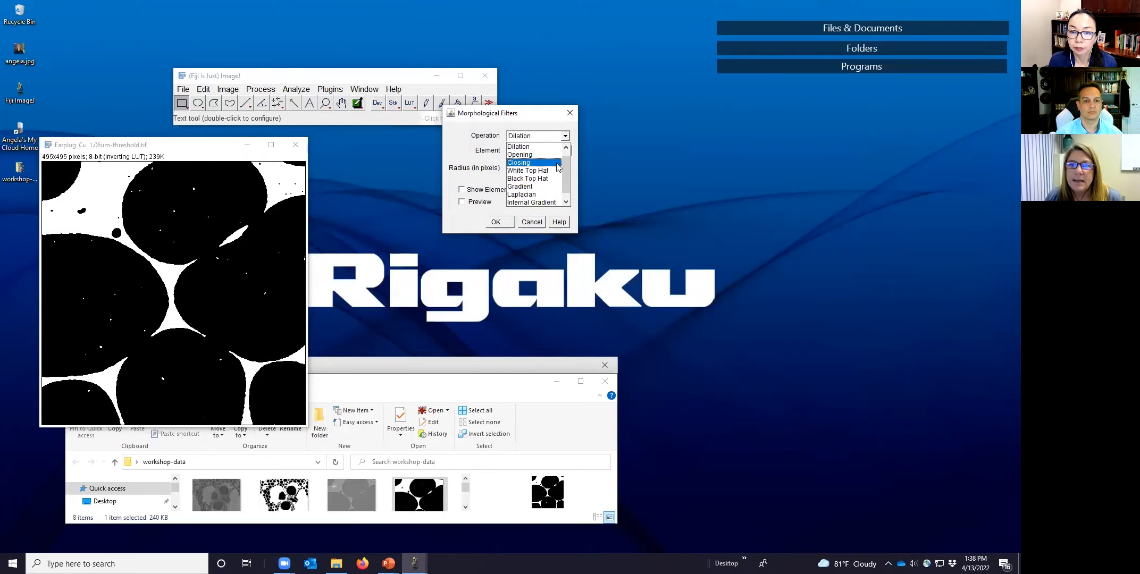
{"action": "left_click", "coordinate": [556, 163]}
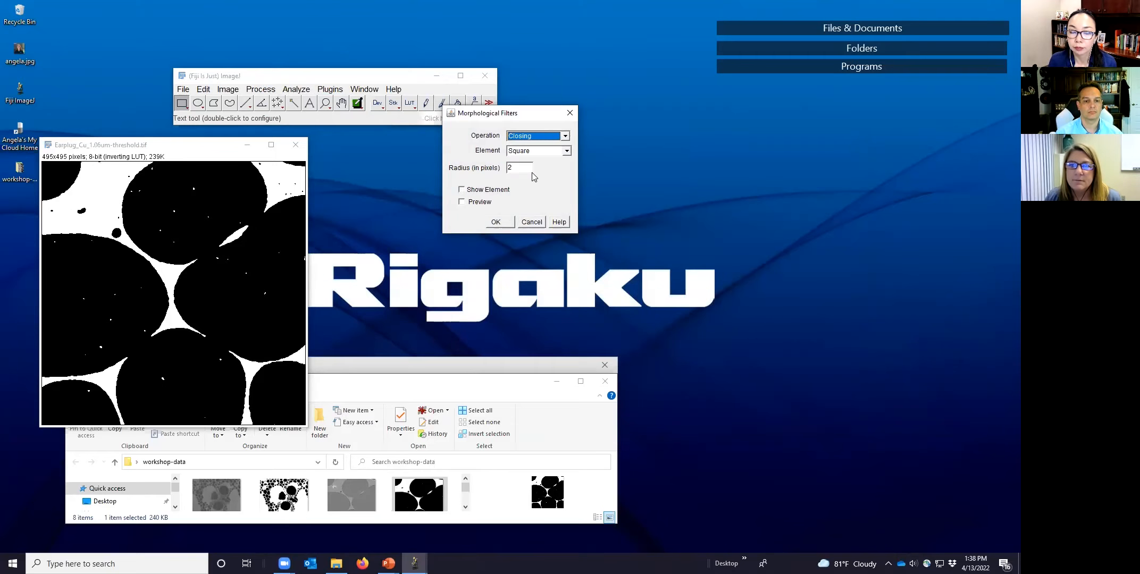
{"action": "left_click", "coordinate": [566, 152]}
{"action": "left_click", "coordinate": [567, 162]}
{"action": "left_click", "coordinate": [502, 167]}
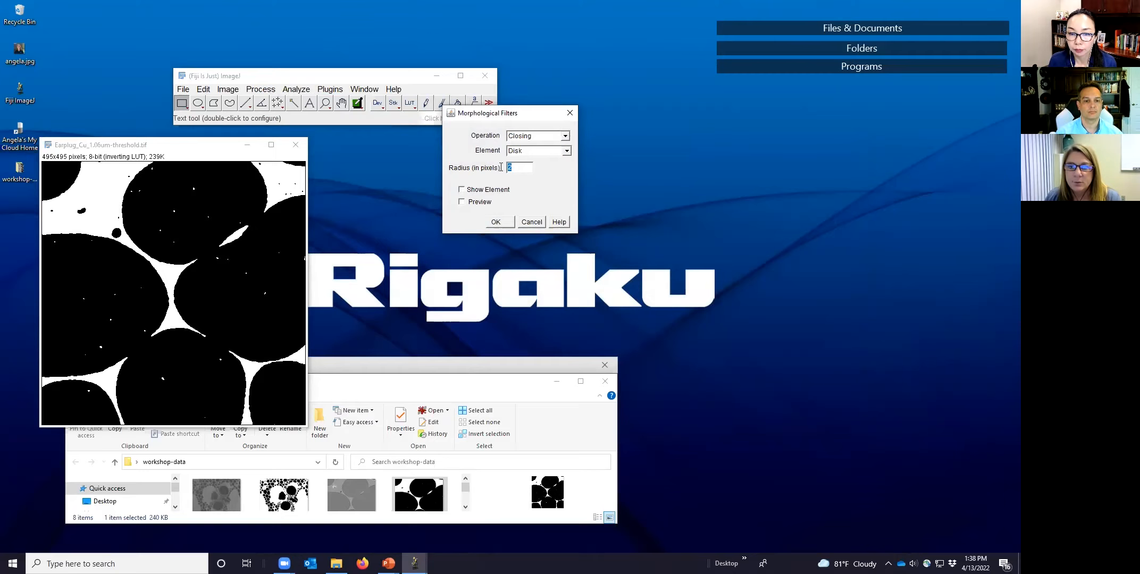
{"action": "left_click", "coordinate": [495, 222]}
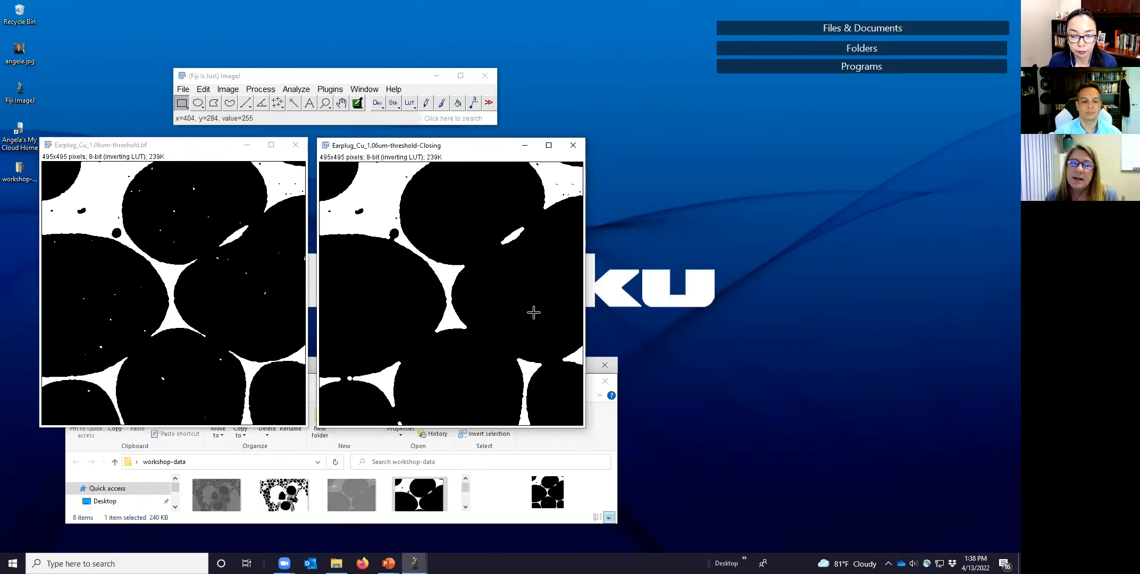
Try a second Closing with a Disk element on the Closing result and discard the image it produces
{"action": "left_click", "coordinate": [330, 89]}
{"action": "mouse_move", "coordinate": [425, 390]}
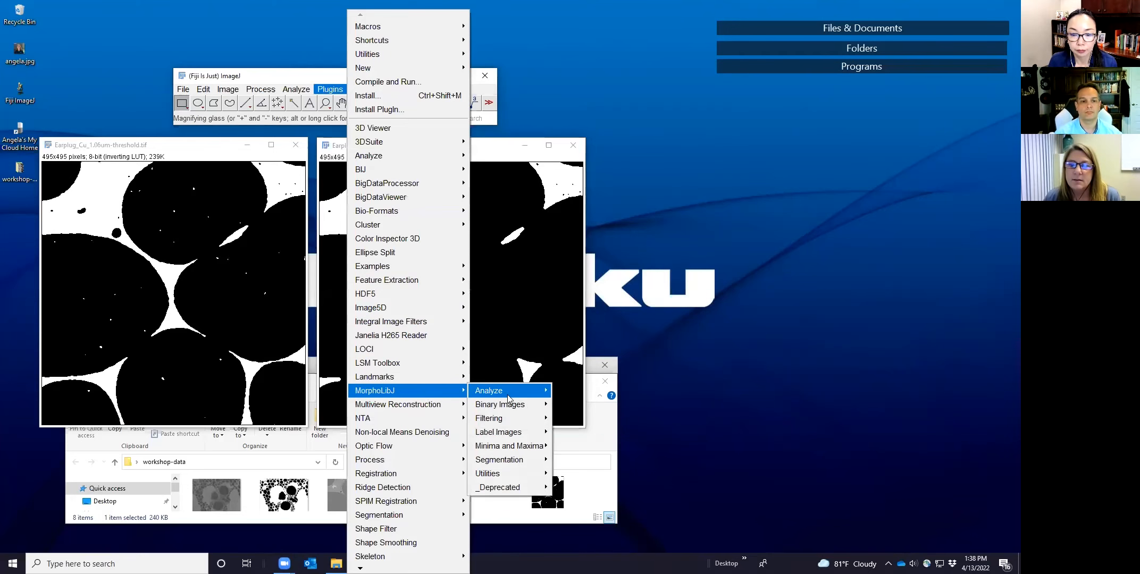
{"action": "mouse_move", "coordinate": [491, 419]}
{"action": "left_click", "coordinate": [592, 270]}
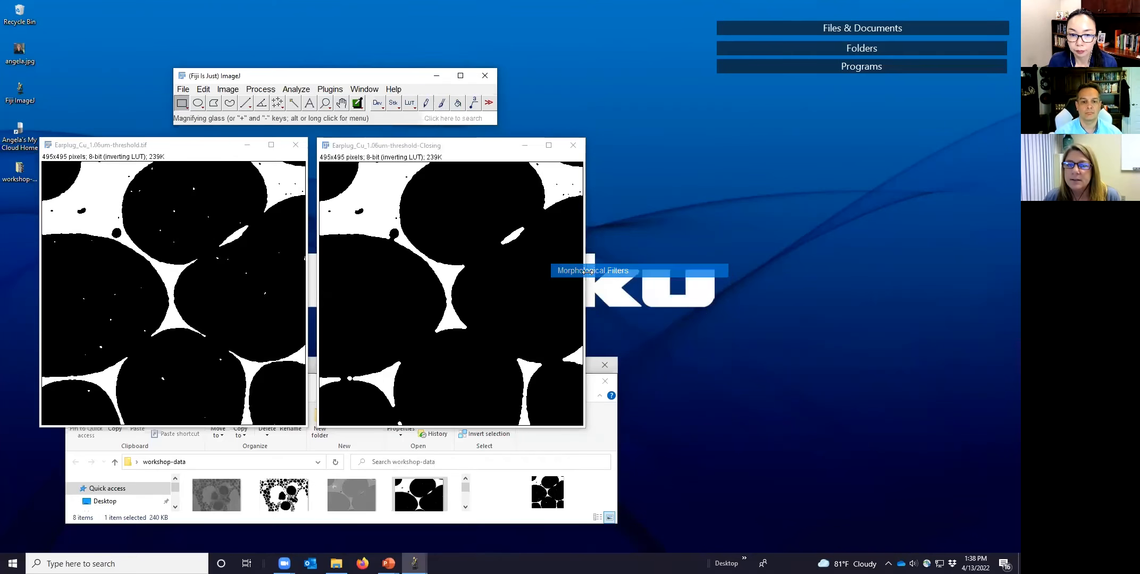
{"action": "left_click", "coordinate": [566, 136]}
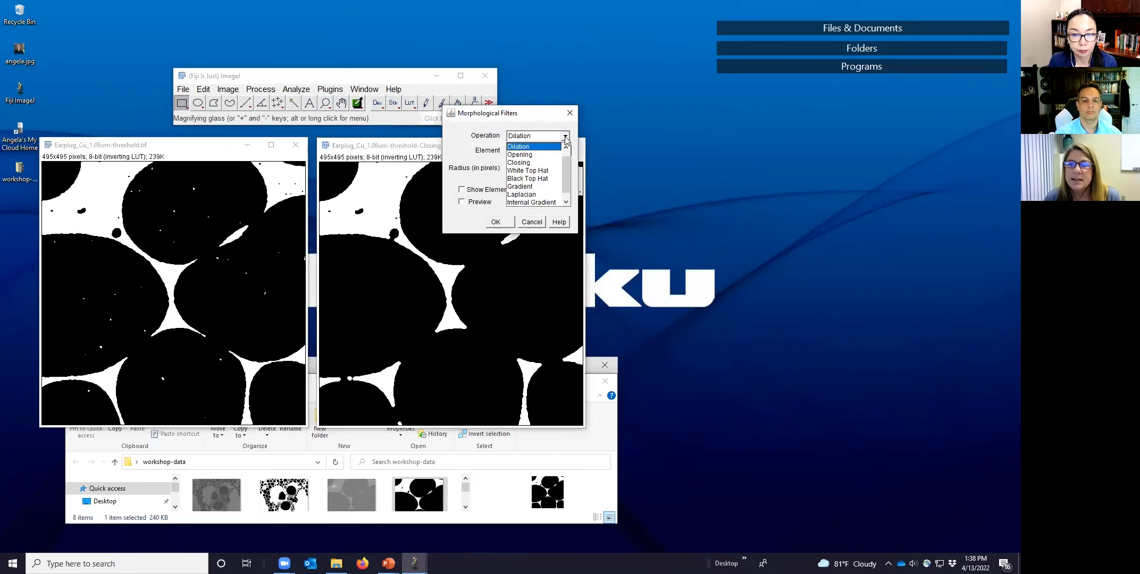
{"action": "left_click", "coordinate": [555, 165]}
{"action": "left_click", "coordinate": [510, 168]}
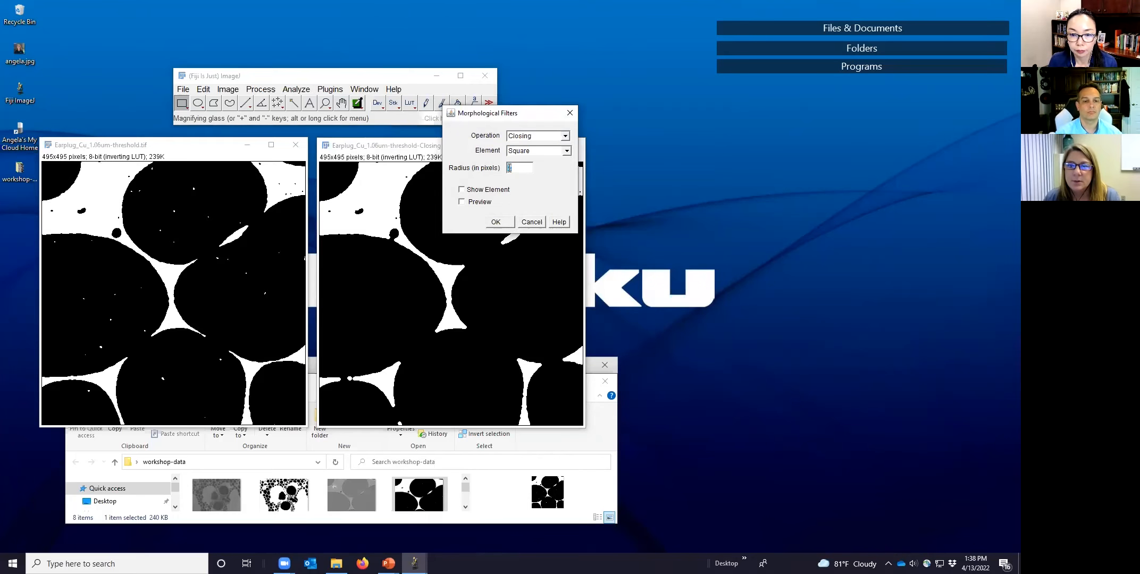
{"action": "left_click", "coordinate": [567, 152]}
{"action": "left_click", "coordinate": [537, 159]}
{"action": "left_click", "coordinate": [498, 223]}
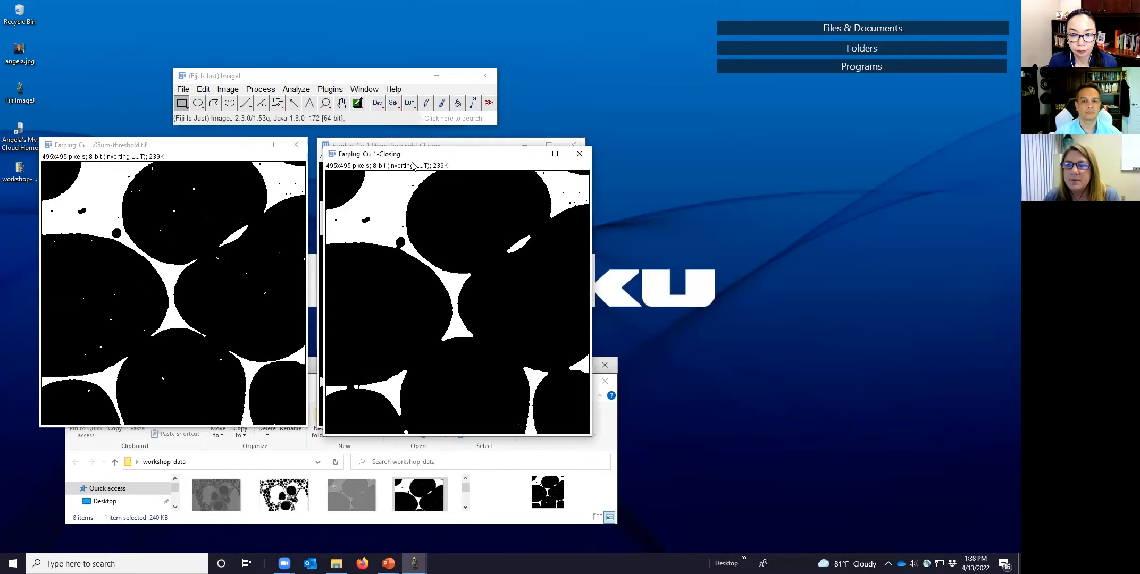
{"action": "left_click", "coordinate": [844, 145]}
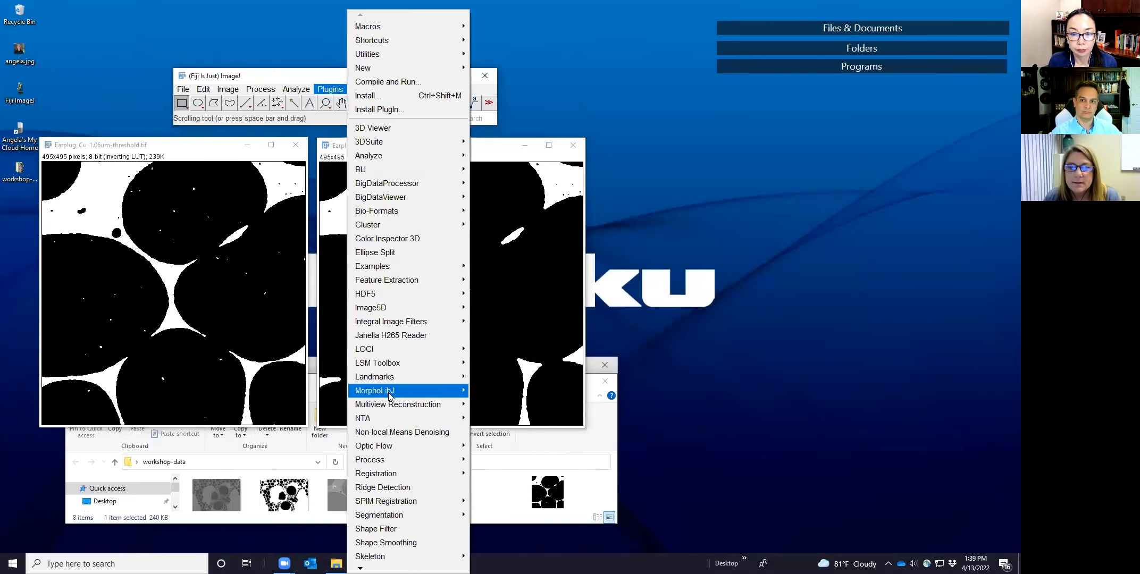
Apply the MorphoLibJ Opening filter with a Disk element of radius 3 pixels to the Closing result
{"action": "mouse_move", "coordinate": [393, 392]}
{"action": "mouse_move", "coordinate": [488, 418]}
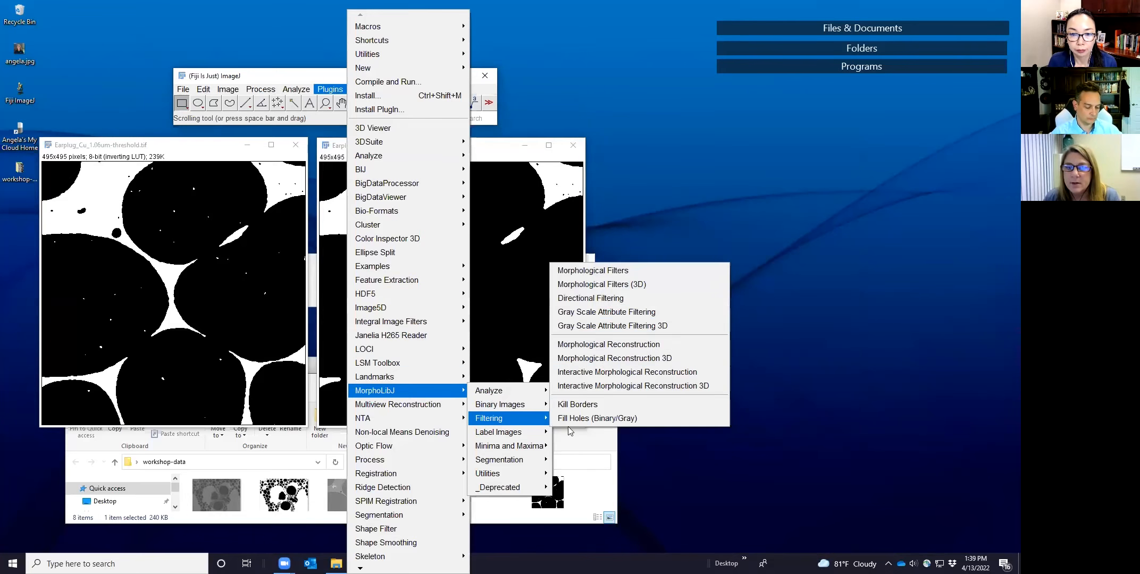
{"action": "left_click", "coordinate": [618, 272]}
{"action": "left_click", "coordinate": [565, 136]}
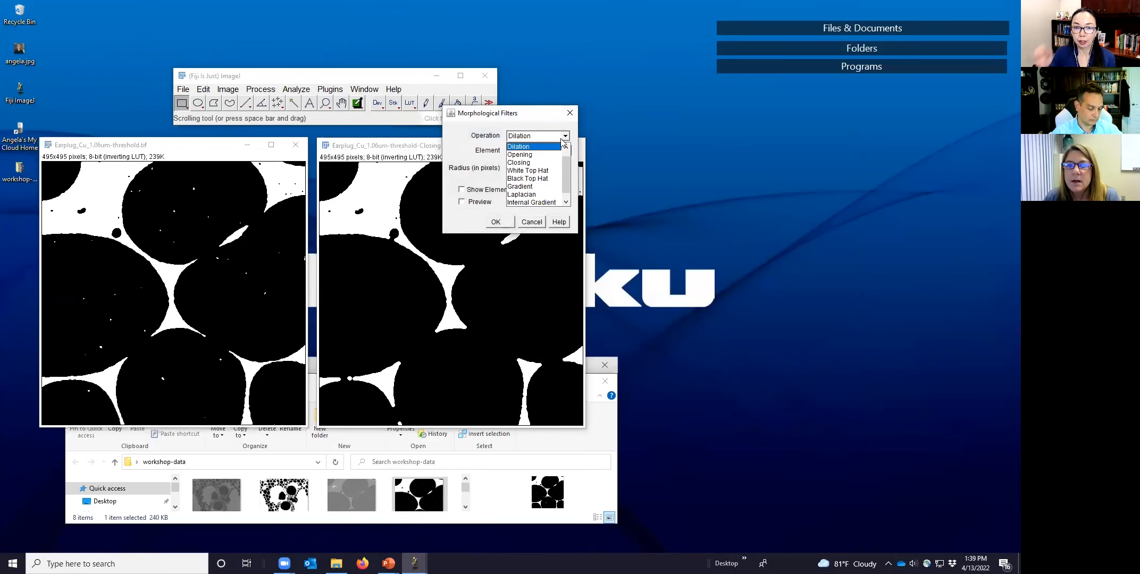
{"action": "left_click", "coordinate": [522, 156]}
{"action": "left_click", "coordinate": [567, 151]}
{"action": "left_click", "coordinate": [564, 160]}
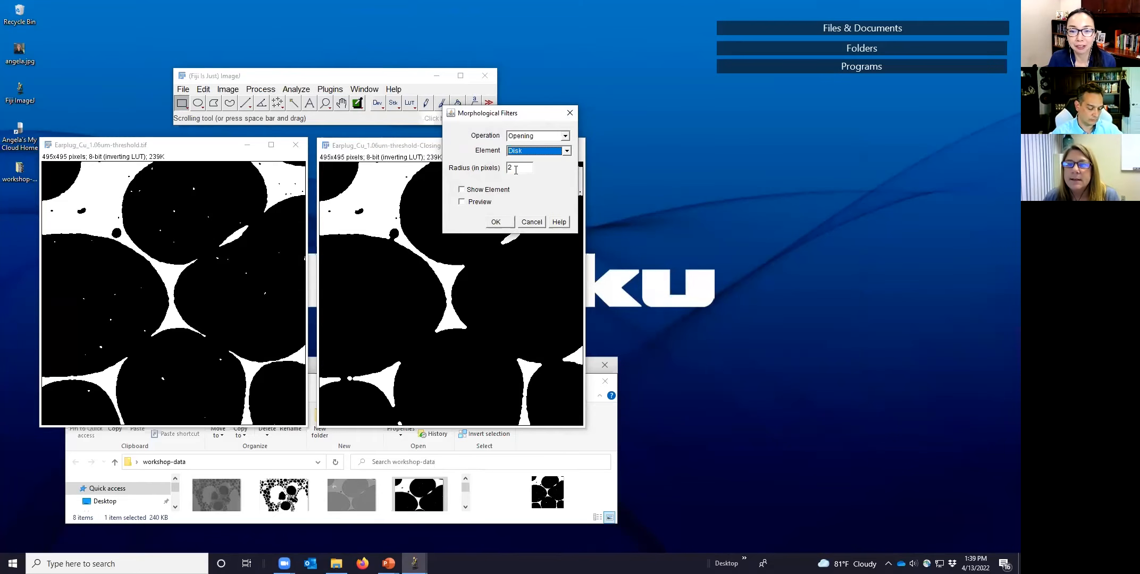
{"action": "left_click", "coordinate": [516, 169]}
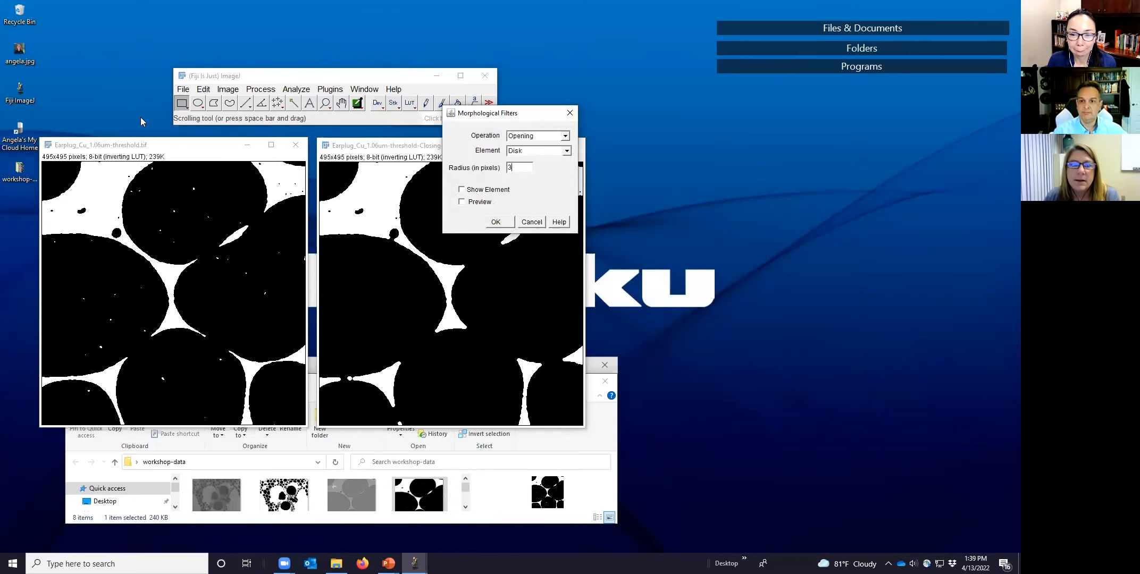
{"action": "left_click", "coordinate": [495, 222]}
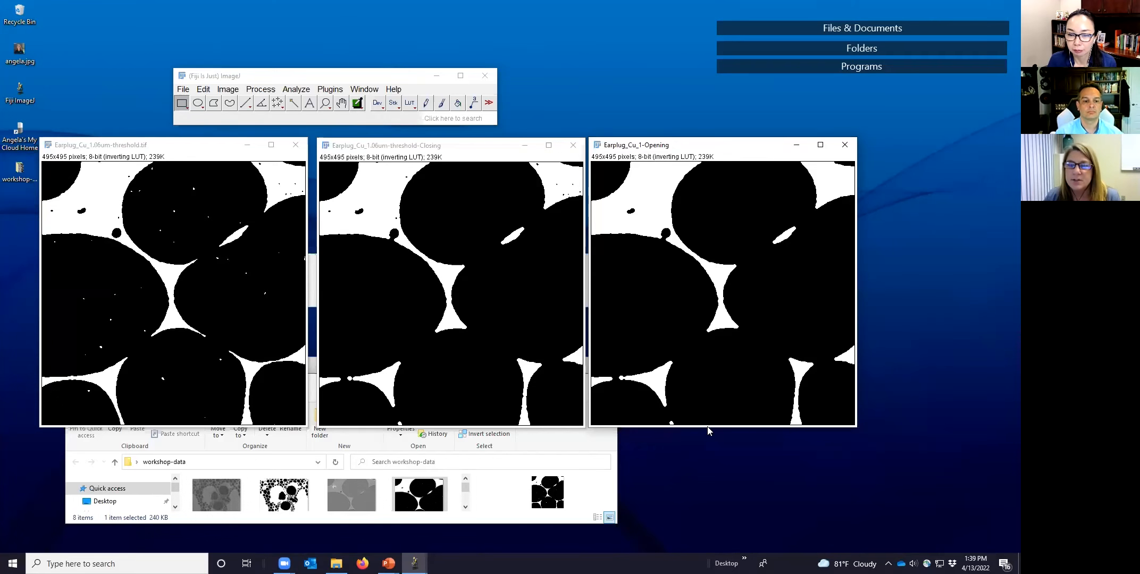
Close the Opening and Closing result images, keeping only the original threshold image open
{"action": "left_click", "coordinate": [845, 147]}
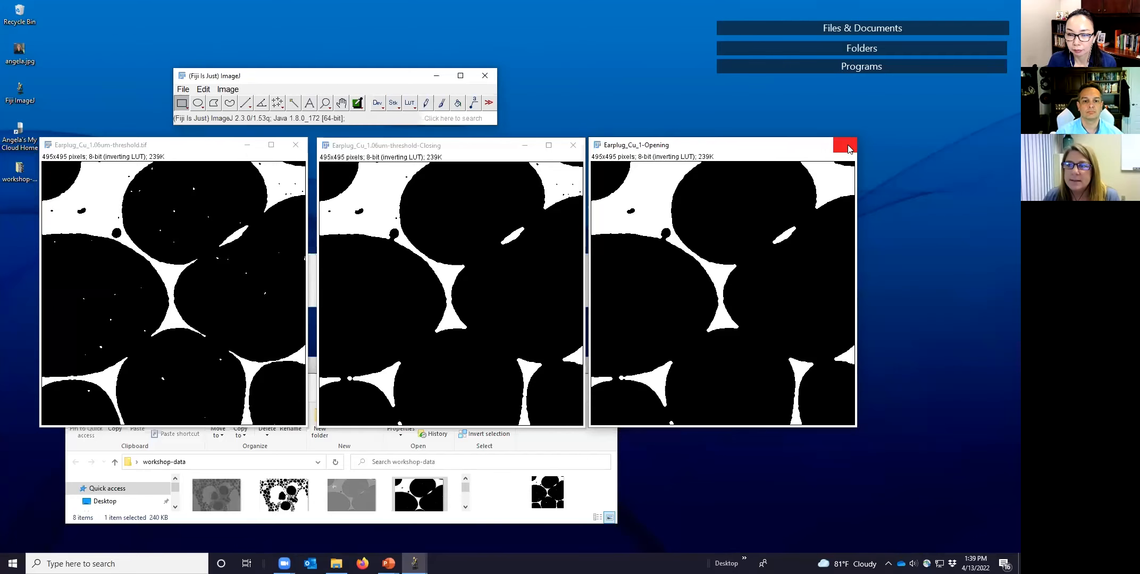
{"action": "left_click", "coordinate": [573, 145]}
{"action": "left_click", "coordinate": [202, 148]}
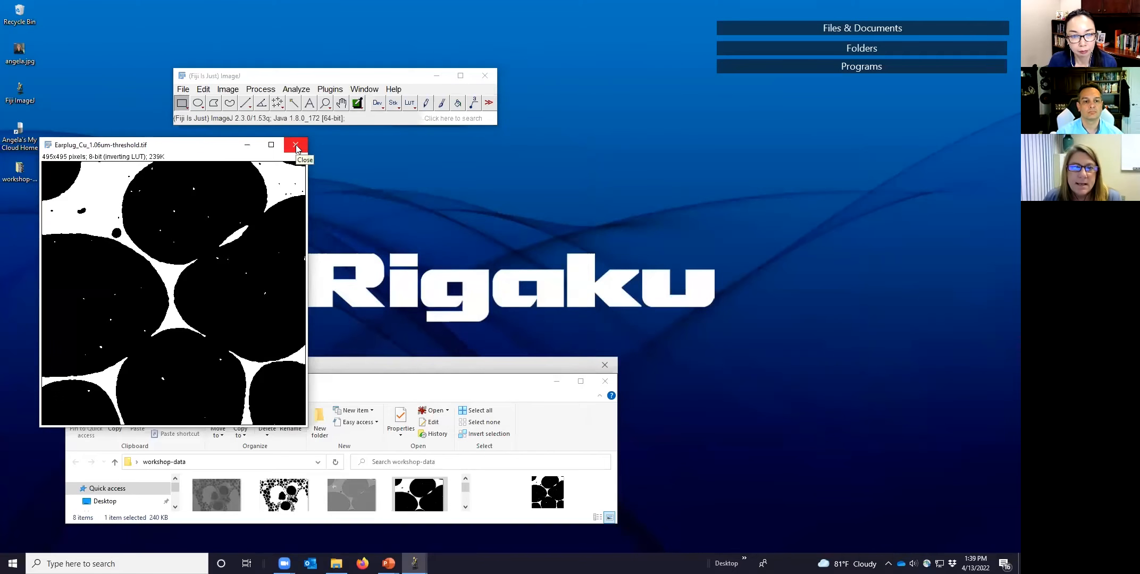
{"action": "left_click", "coordinate": [350, 70]}
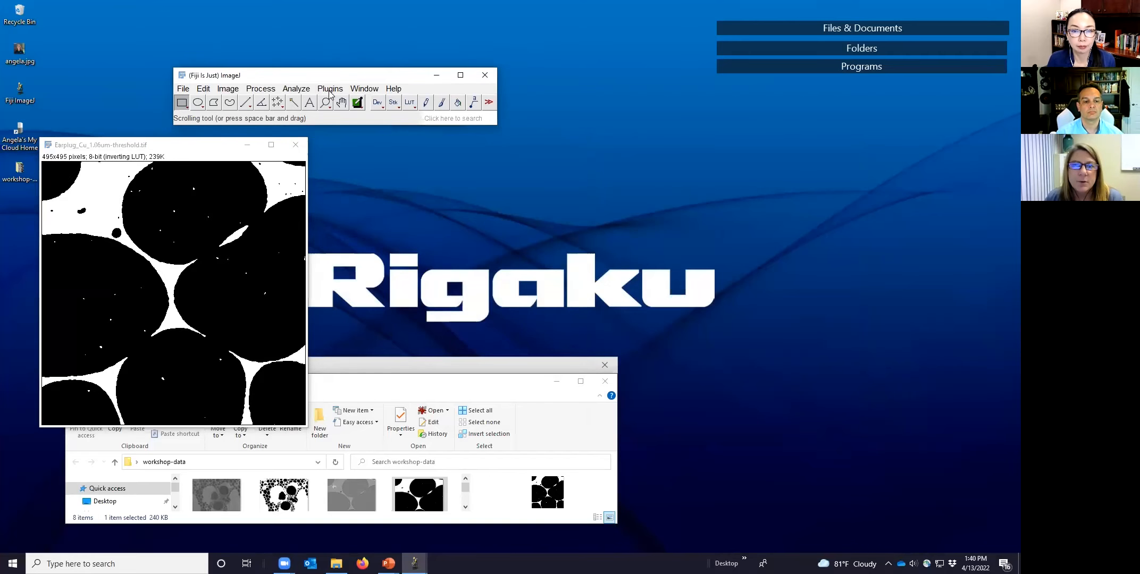
Run the MorphoLibJ Kill Borders filter on the original threshold image
{"action": "left_click", "coordinate": [330, 89]}
{"action": "mouse_move", "coordinate": [409, 397]}
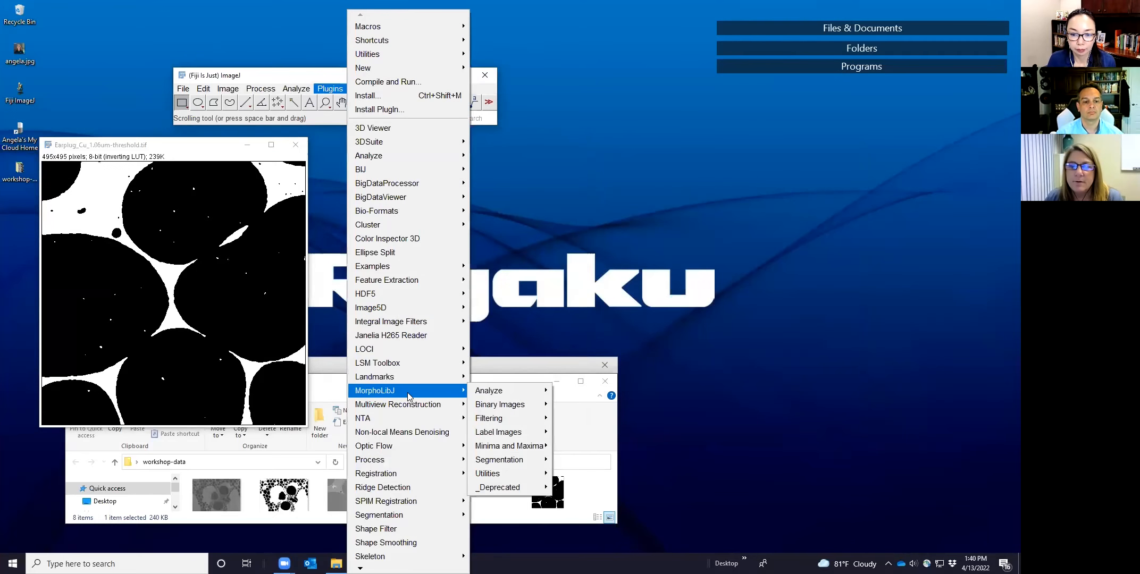
{"action": "mouse_move", "coordinate": [508, 419]}
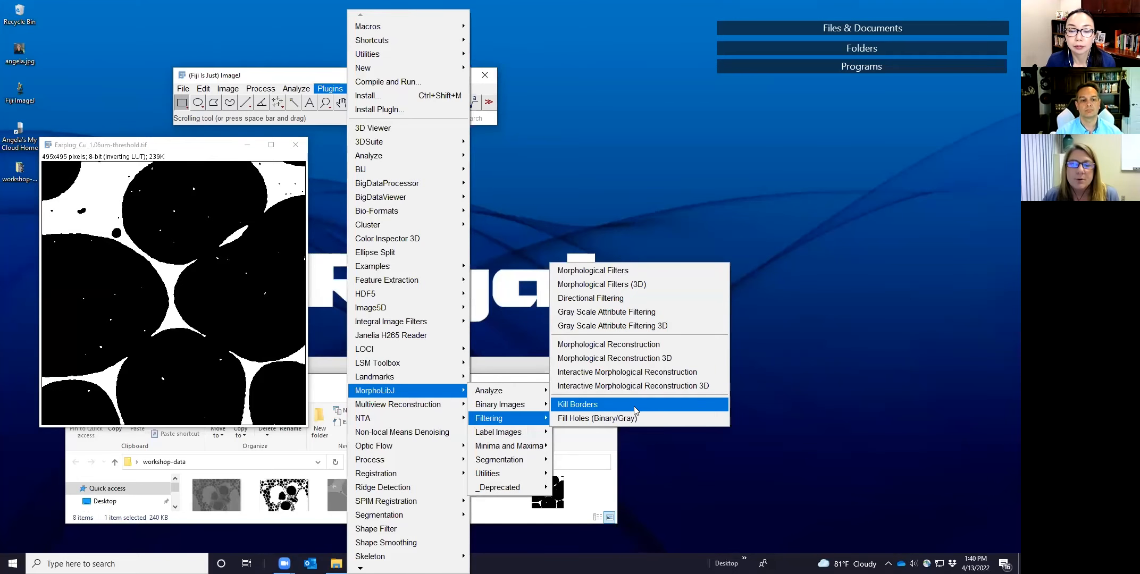
{"action": "left_click", "coordinate": [634, 406]}
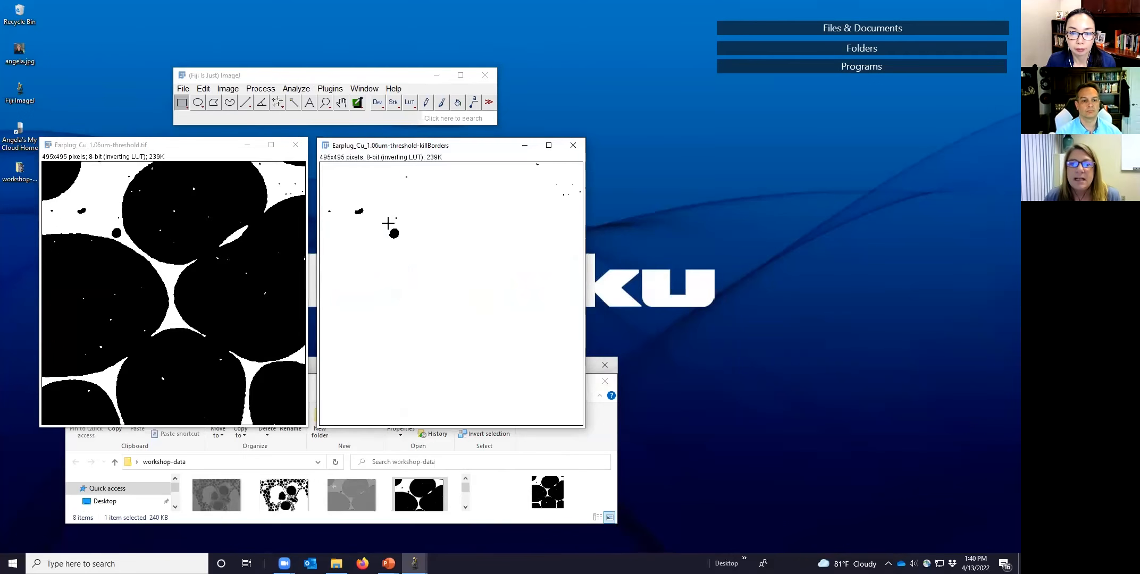
Try Fill Holes (Binary/Gray) on the Kill Borders result and discard the image it produces
{"action": "left_click", "coordinate": [327, 90]}
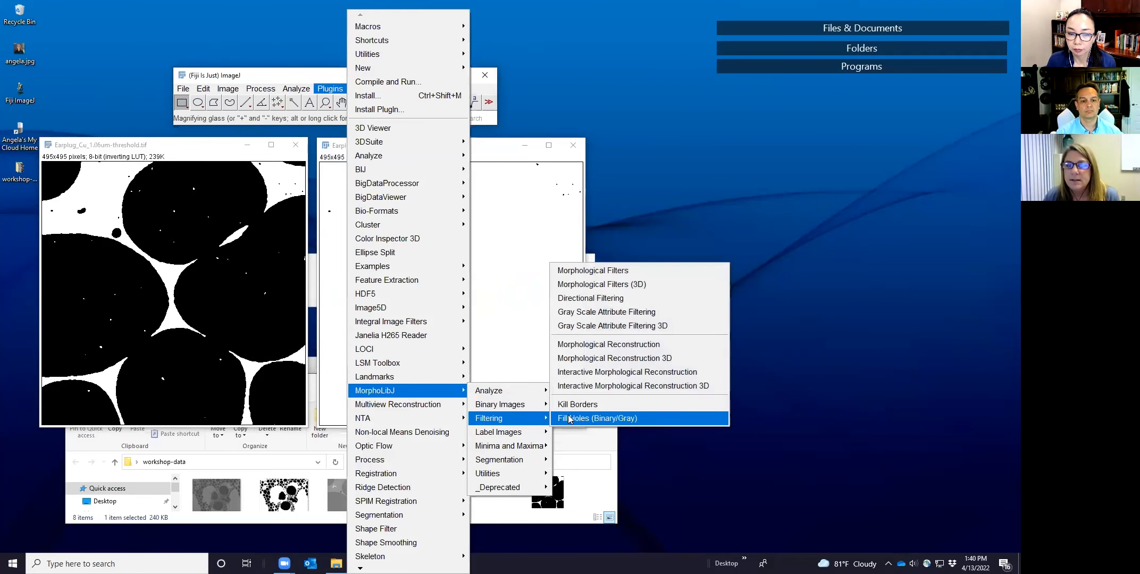
{"action": "left_click", "coordinate": [579, 418]}
{"action": "left_click", "coordinate": [580, 154]}
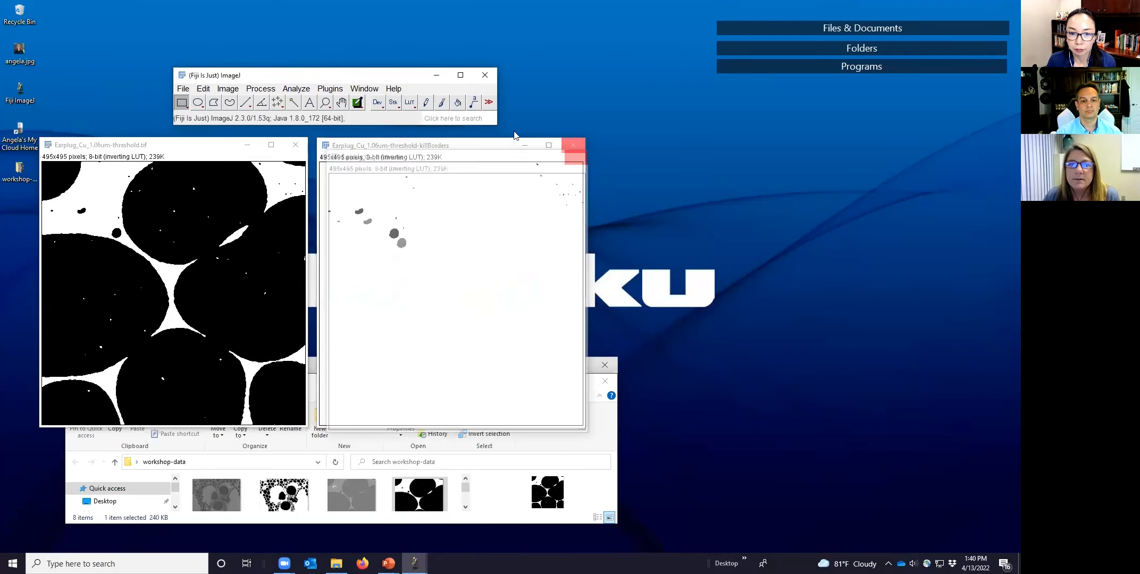
Run the MorphoLibJ Fill Holes (Binary/Gray) filter on the original threshold image
{"action": "left_click", "coordinate": [330, 88]}
{"action": "mouse_move", "coordinate": [415, 394]}
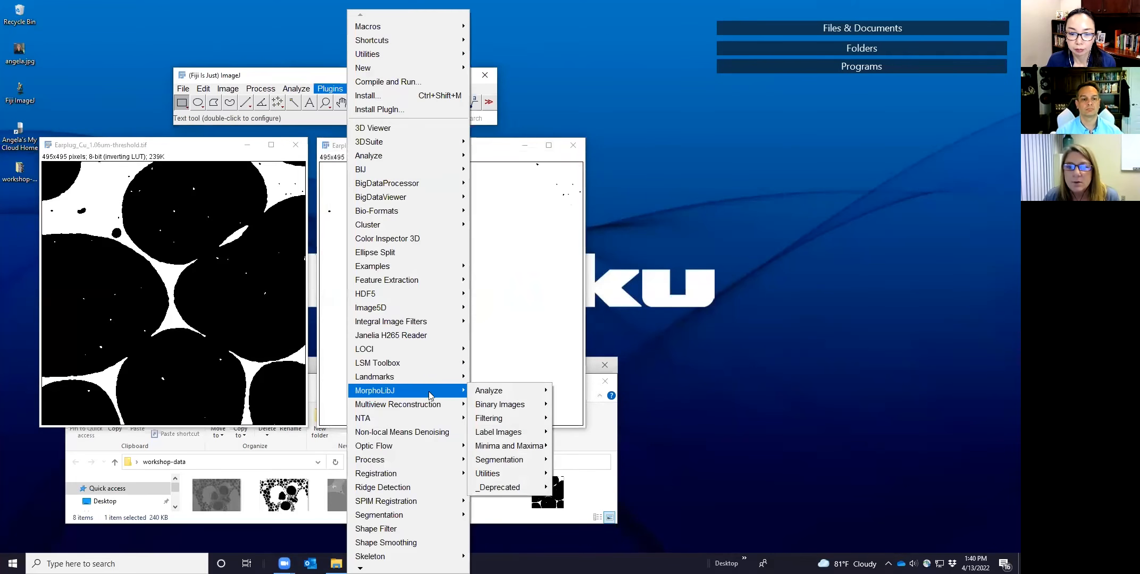
{"action": "mouse_move", "coordinate": [494, 418]}
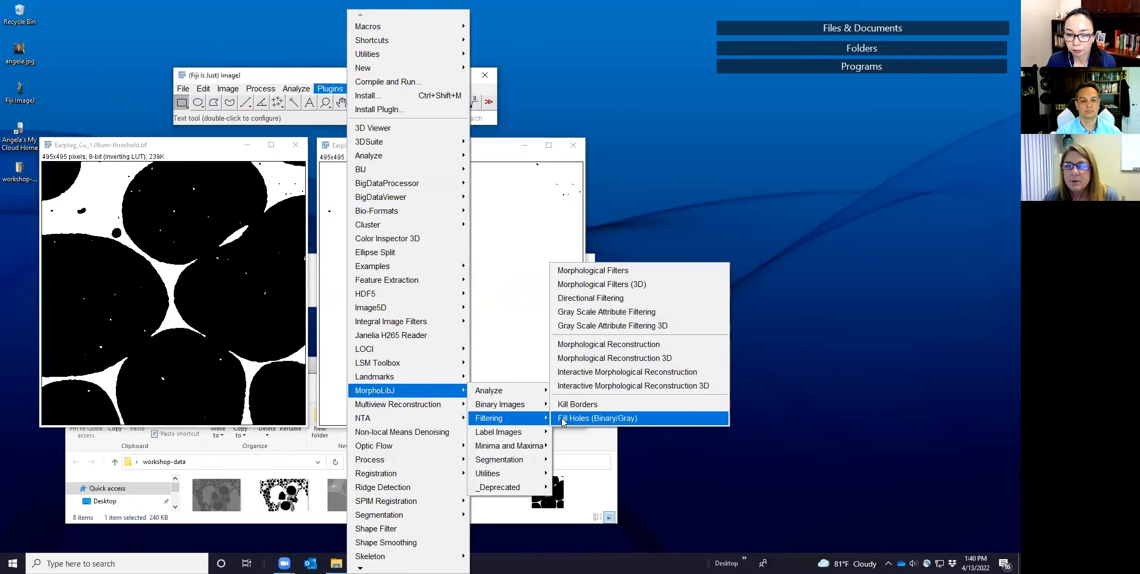
{"action": "left_click", "coordinate": [562, 419]}
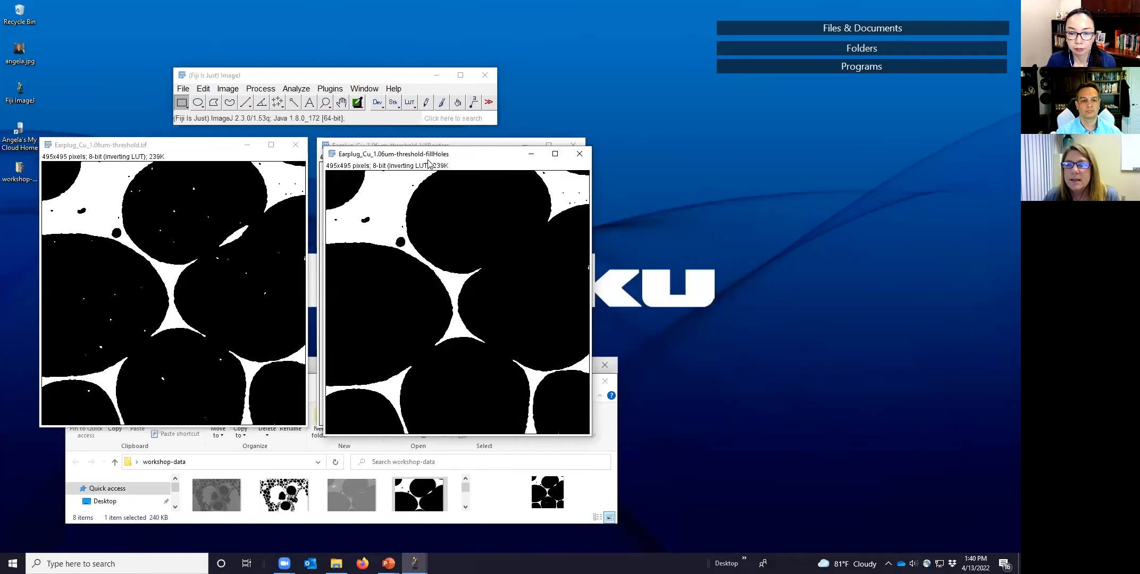
Compare the Fill Holes result beside the other earplug images, and close all three earplug images
{"action": "left_click_drag", "start_coordinate": [428, 159], "coordinate": [697, 150]}
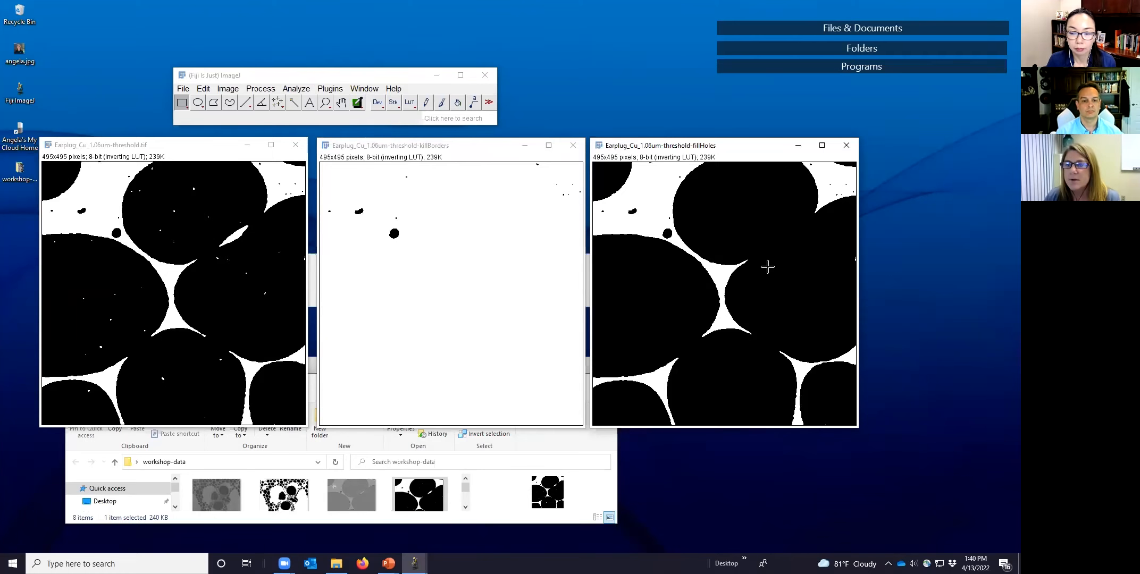
{"action": "left_click", "coordinate": [846, 145]}
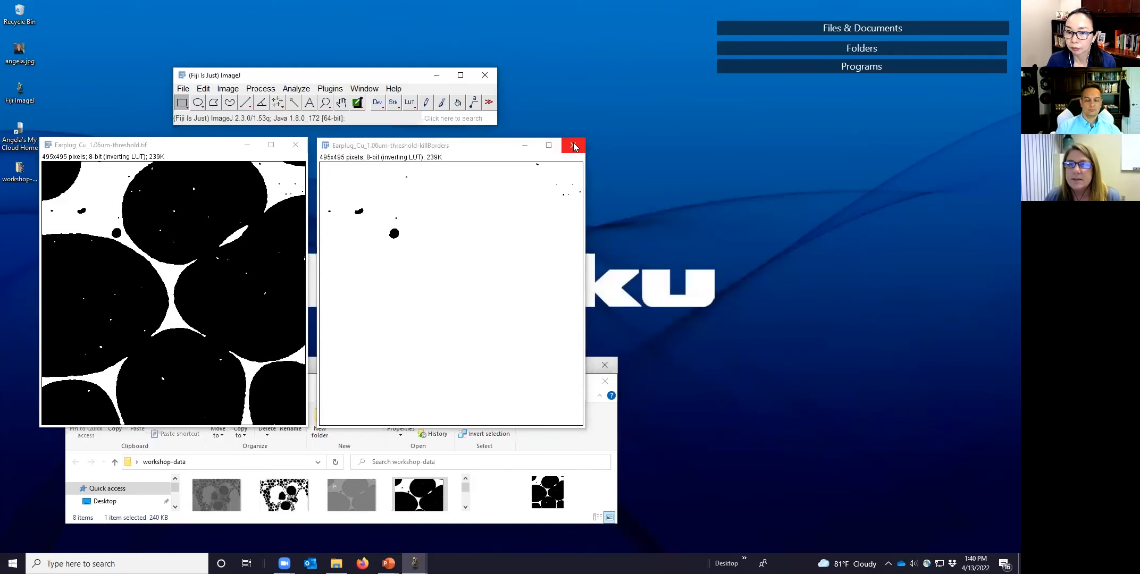
{"action": "left_click", "coordinate": [572, 145]}
{"action": "left_click", "coordinate": [296, 144]}
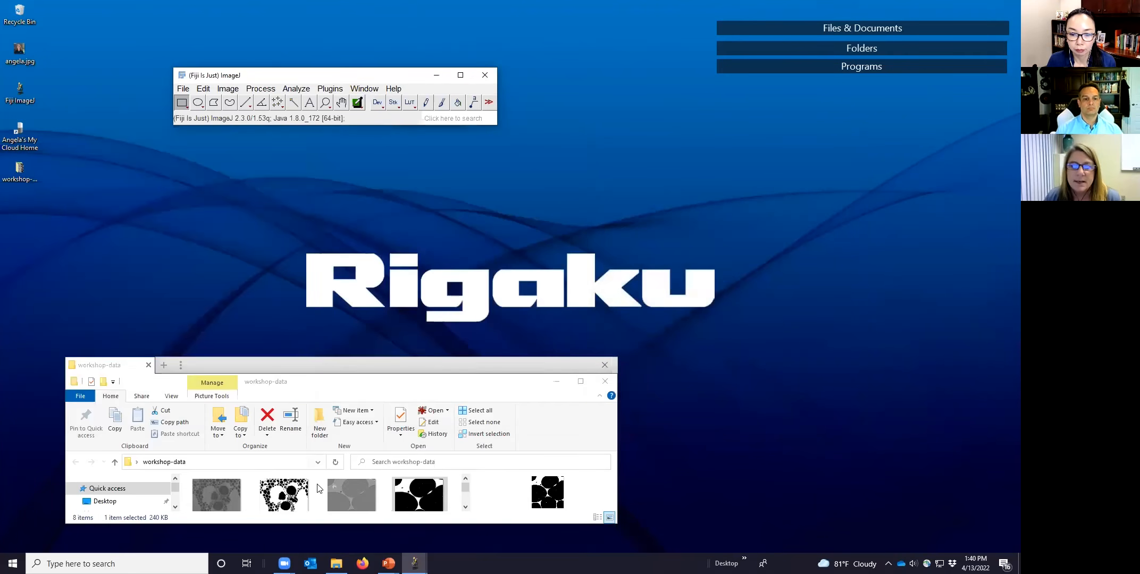
Open bamboo-segmented-Opening.tif from the workshop-data folder in ImageJ
{"action": "left_click", "coordinate": [291, 500]}
{"action": "left_click_drag", "start_coordinate": [283, 464], "coordinate": [327, 120]}
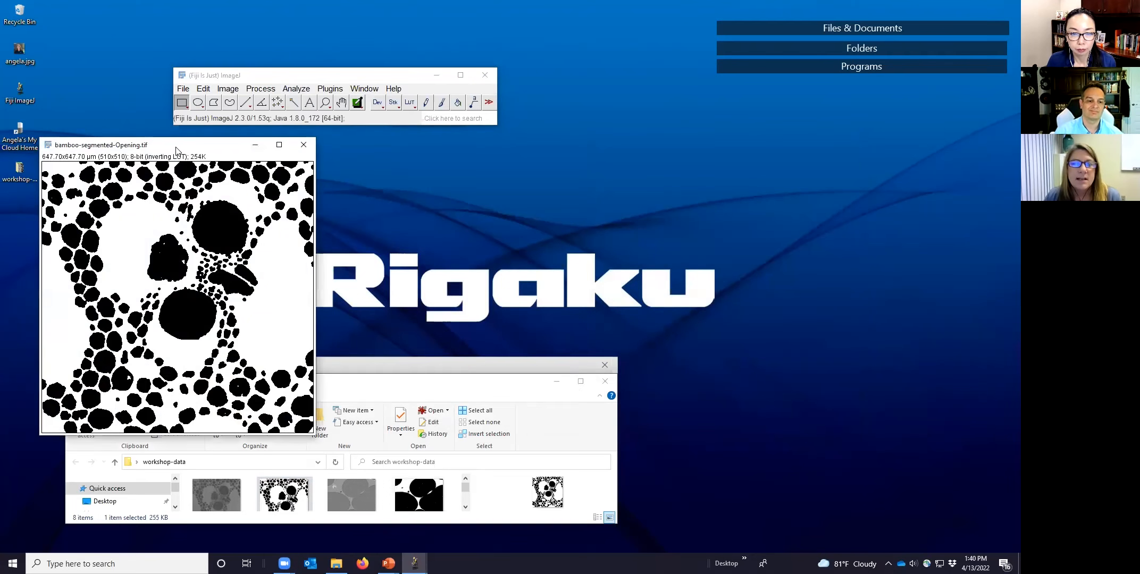
{"action": "left_click_drag", "start_coordinate": [175, 151], "coordinate": [191, 152]}
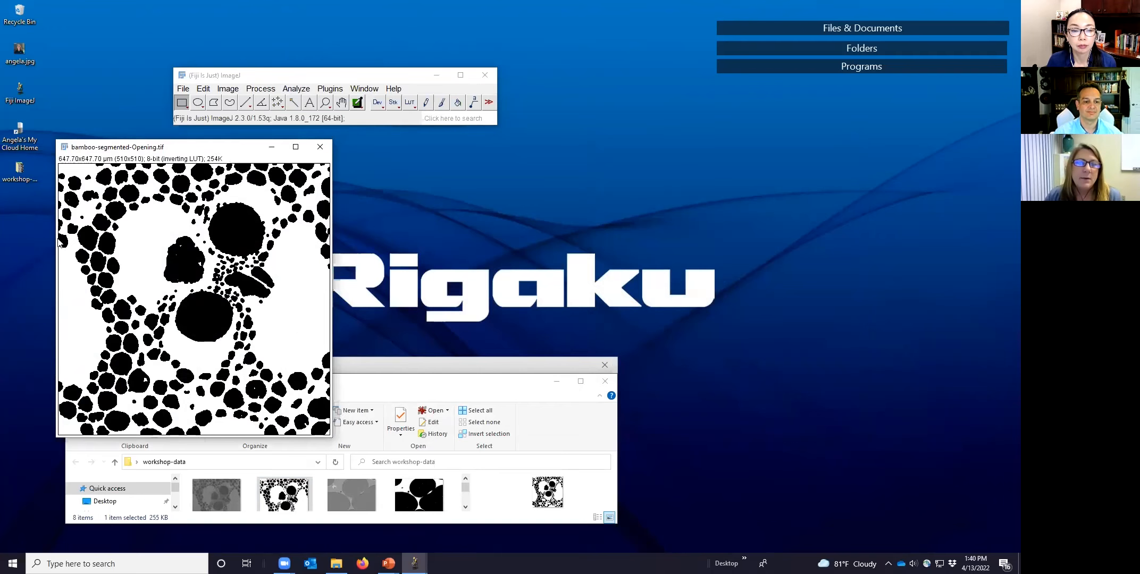
Run the MorphoLibJ Kill Borders filter on the bamboo image and place the result beside the original
{"action": "left_click", "coordinate": [286, 77]}
{"action": "left_click", "coordinate": [328, 89]}
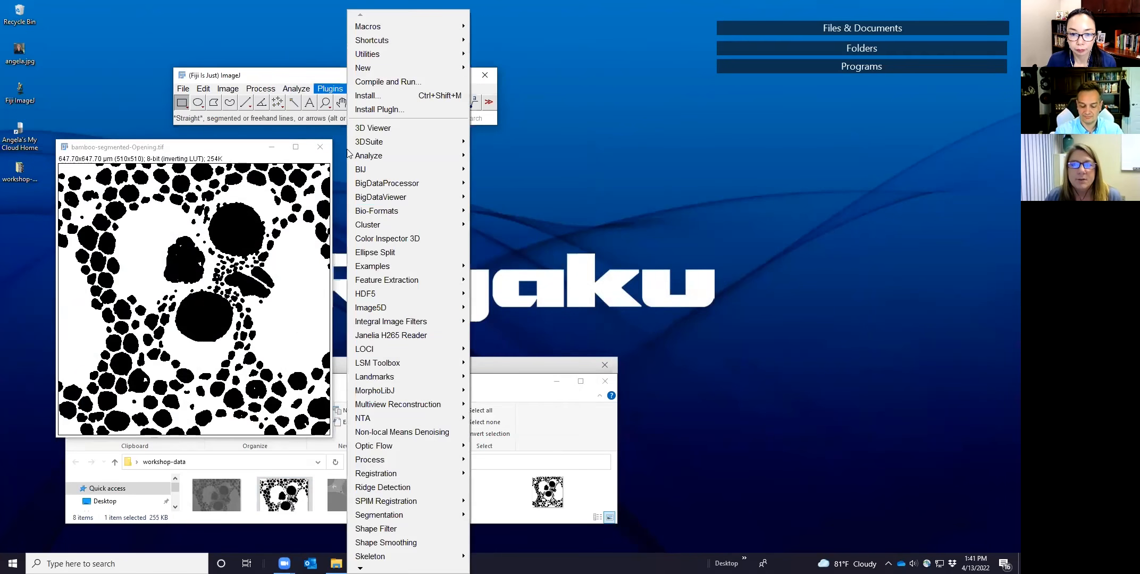
{"action": "mouse_move", "coordinate": [399, 391]}
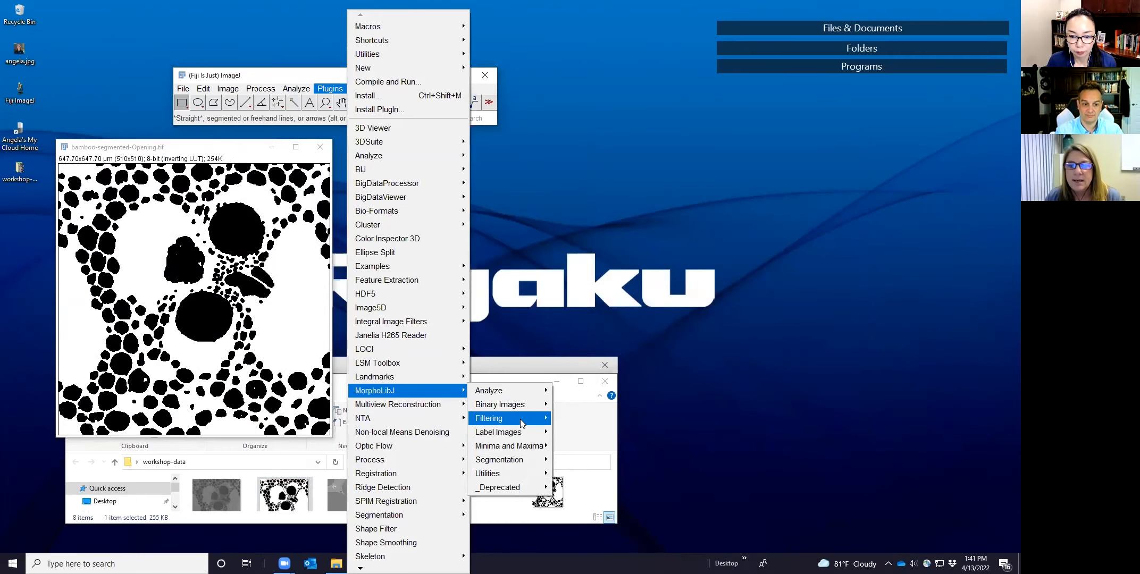
{"action": "mouse_move", "coordinate": [489, 419]}
{"action": "left_click", "coordinate": [584, 408]}
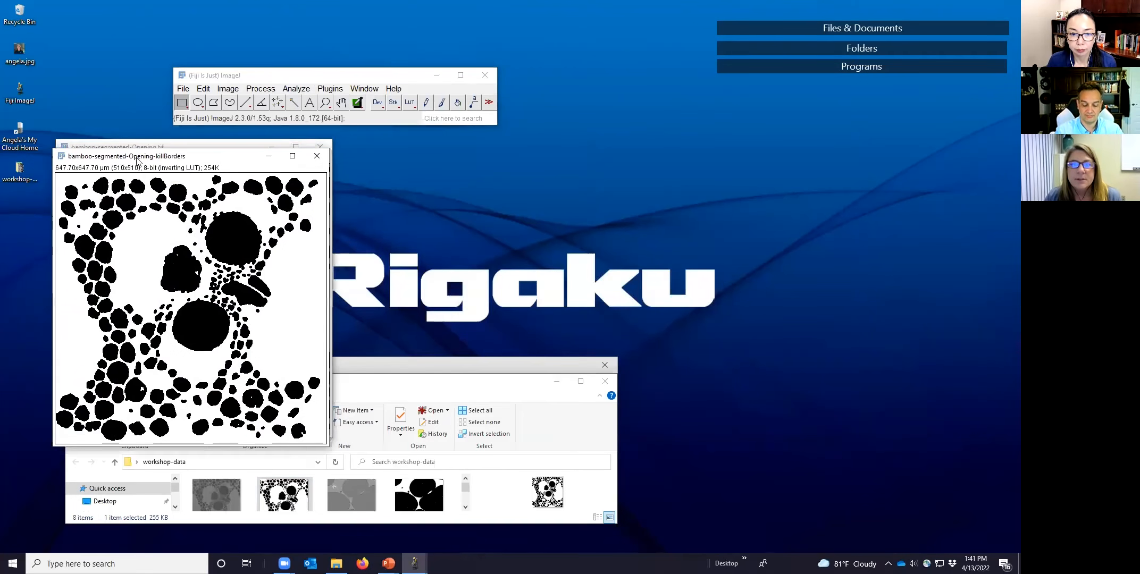
{"action": "left_click_drag", "start_coordinate": [138, 161], "coordinate": [422, 150]}
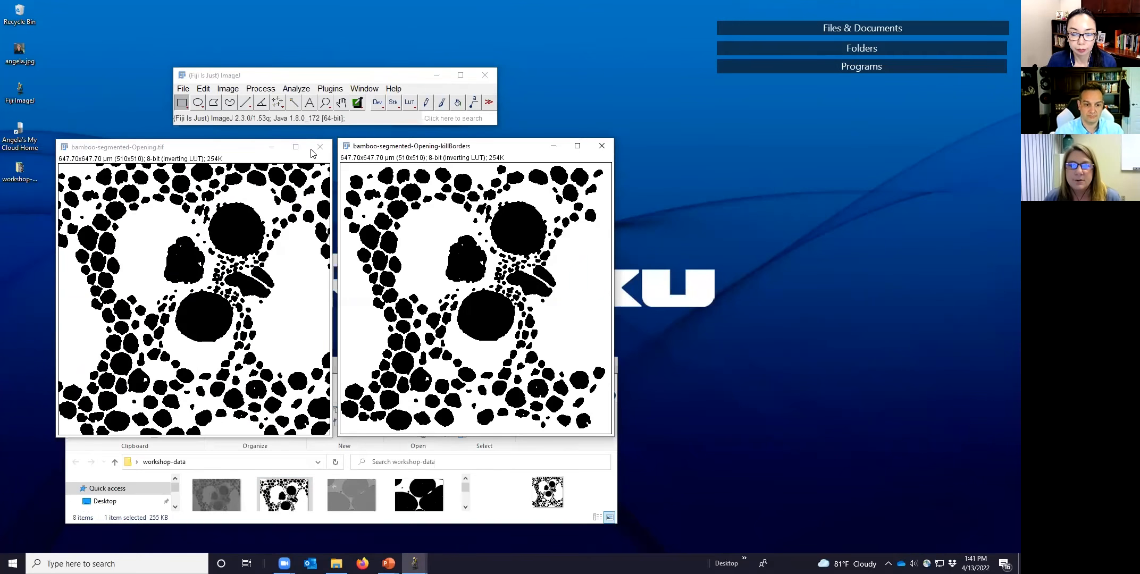
Run the MorphoLibJ Fill Holes (Binary/Gray) filter on the bamboo Kill Borders result and line up the output beside it
{"action": "left_click", "coordinate": [335, 91]}
{"action": "mouse_move", "coordinate": [428, 393]}
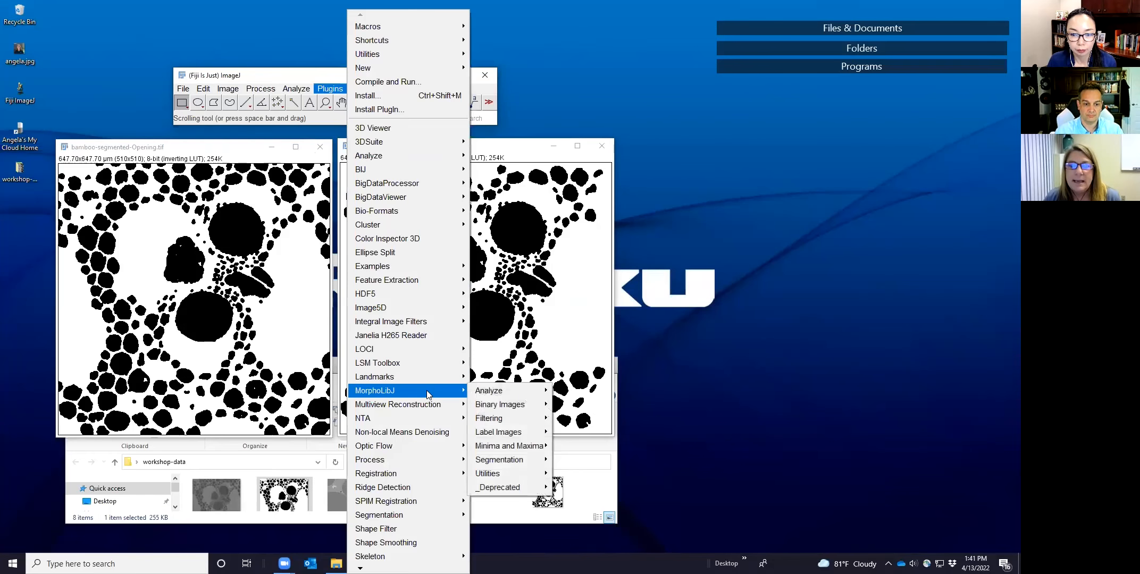
{"action": "mouse_move", "coordinate": [488, 418]}
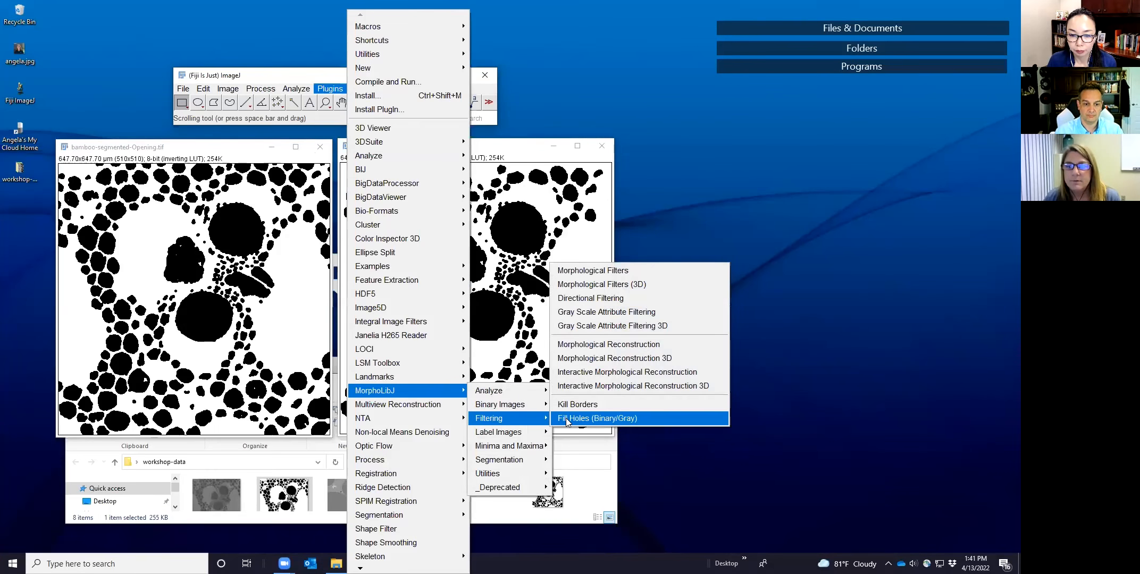
{"action": "left_click", "coordinate": [567, 420]}
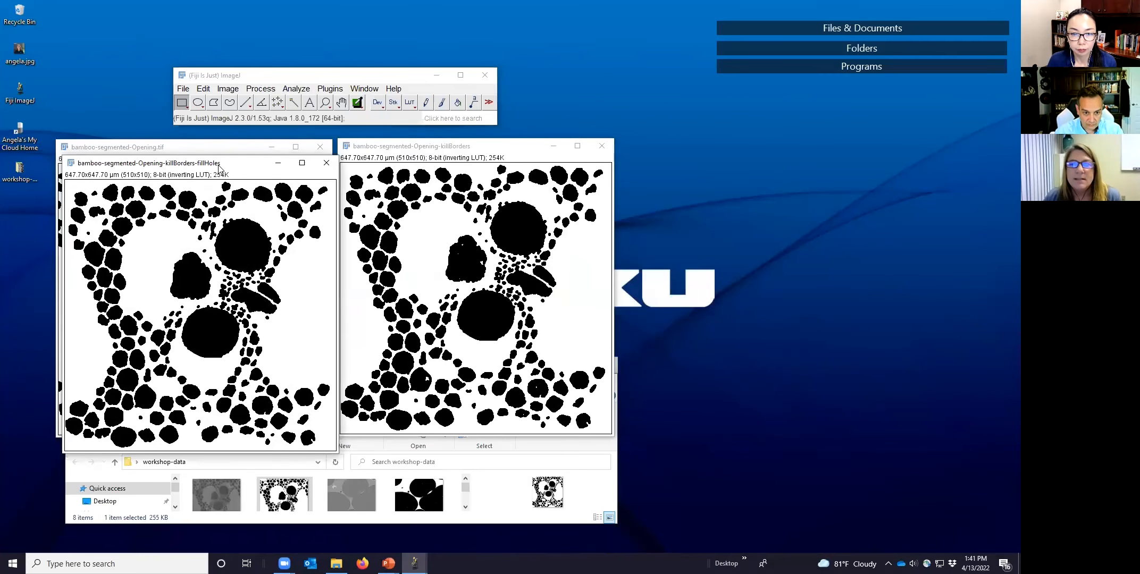
{"action": "left_click_drag", "start_coordinate": [219, 168], "coordinate": [786, 148]}
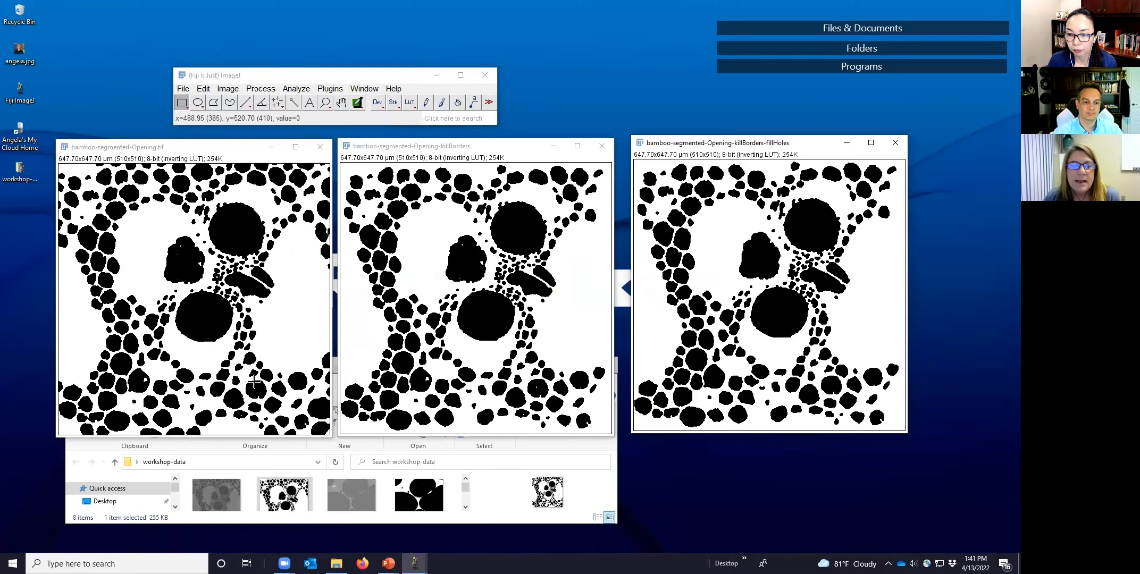
{"action": "left_click_drag", "start_coordinate": [766, 144], "coordinate": [761, 144]}
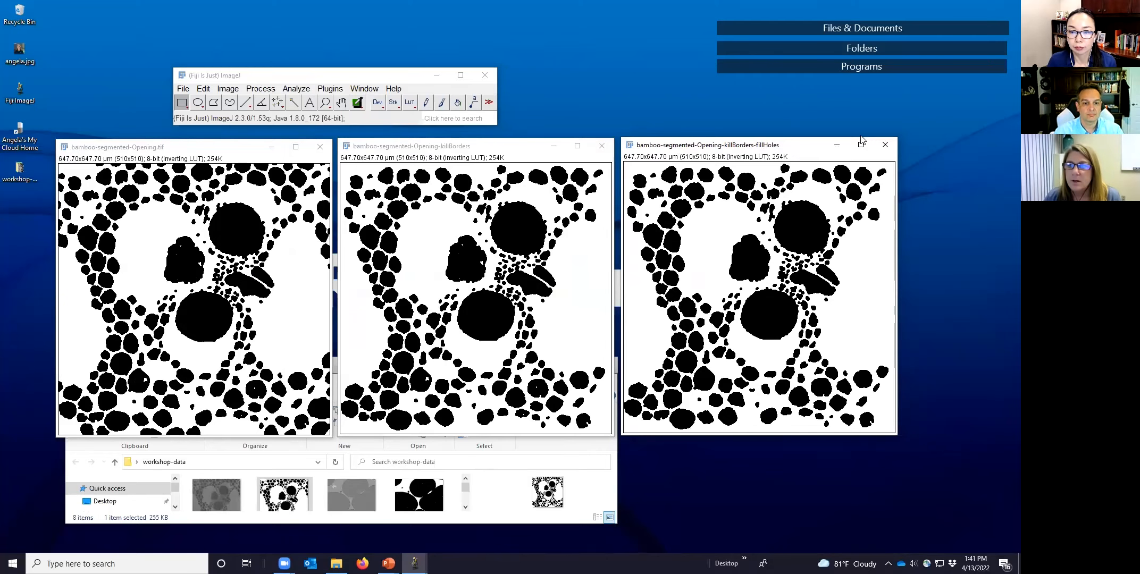
Close the bamboo Fill Holes and Kill Borders results, keeping the original open, and look through the workshop-data files
{"action": "left_click", "coordinate": [885, 146]}
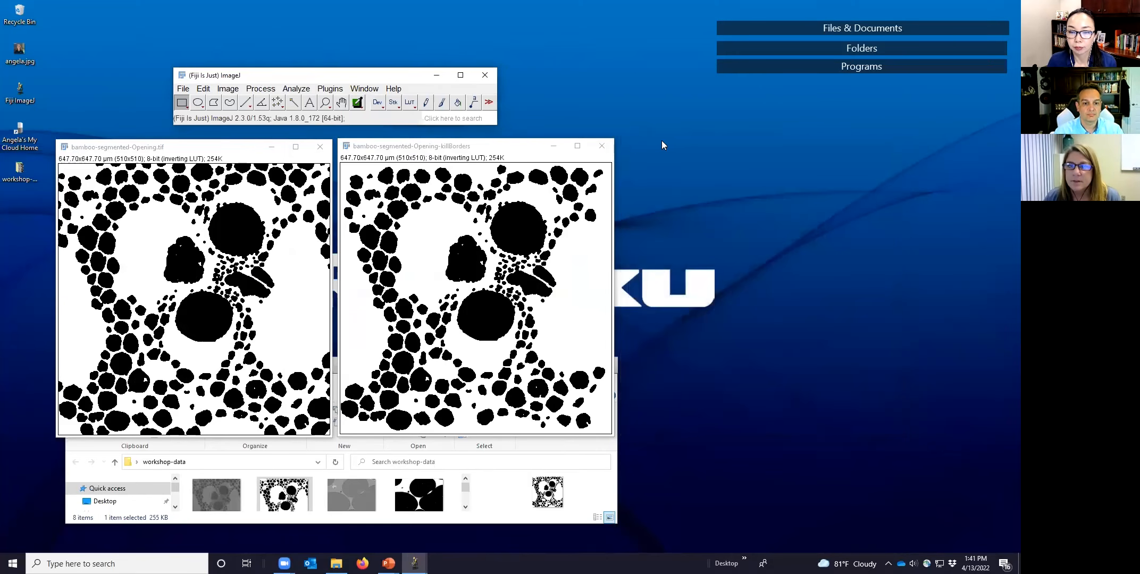
{"action": "left_click", "coordinate": [608, 149]}
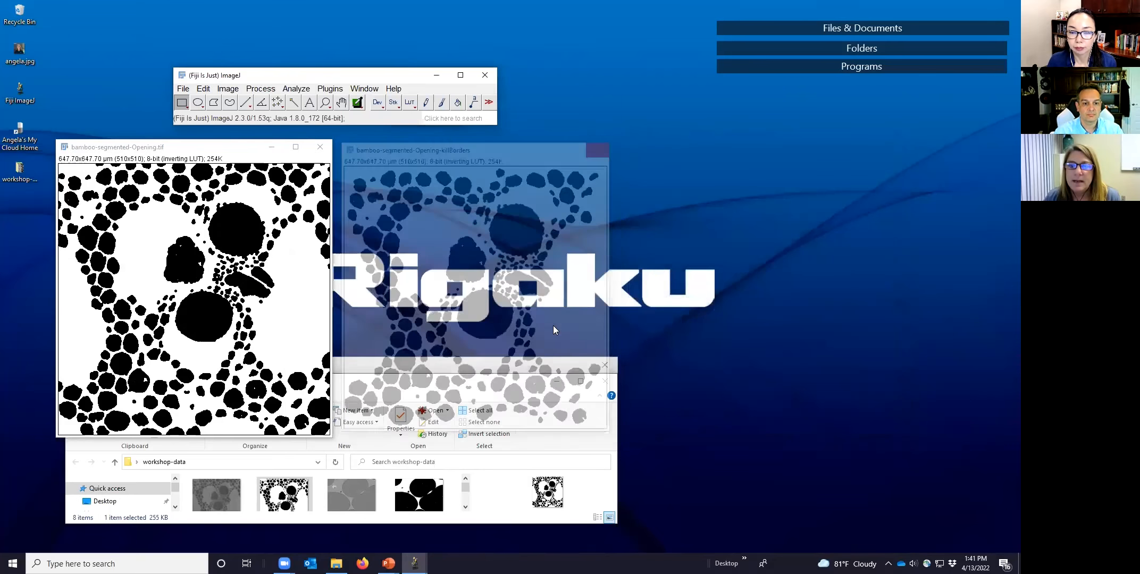
{"action": "left_click", "coordinate": [464, 509]}
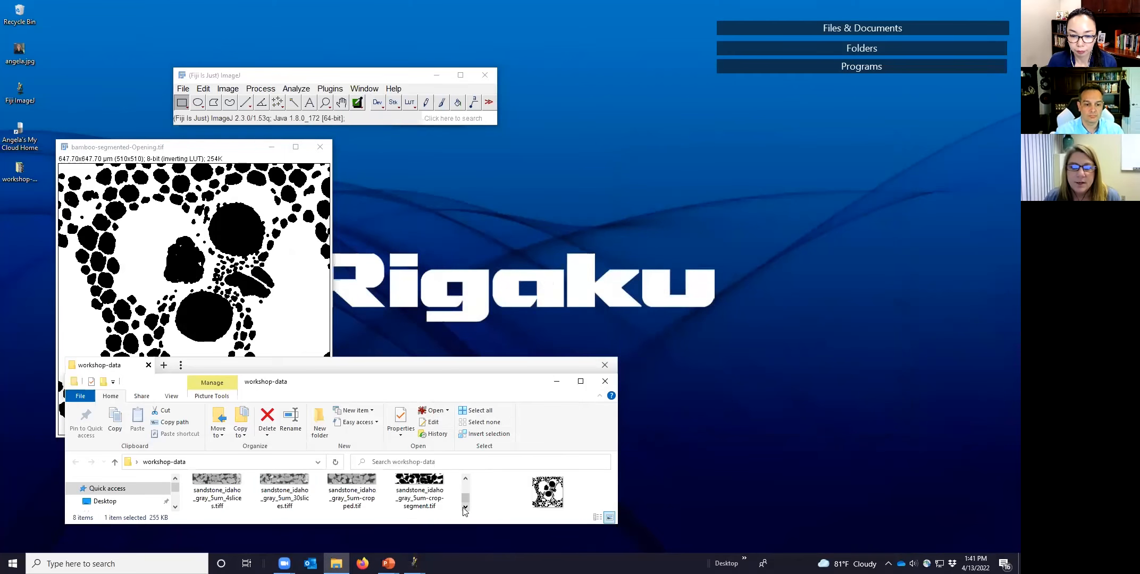
{"action": "left_click", "coordinate": [464, 479]}
Start MorphoLibJ's Distance Transform Watershed on the bamboo image and preview it with Chessboard (1,1) distances
{"action": "left_click", "coordinate": [206, 151]}
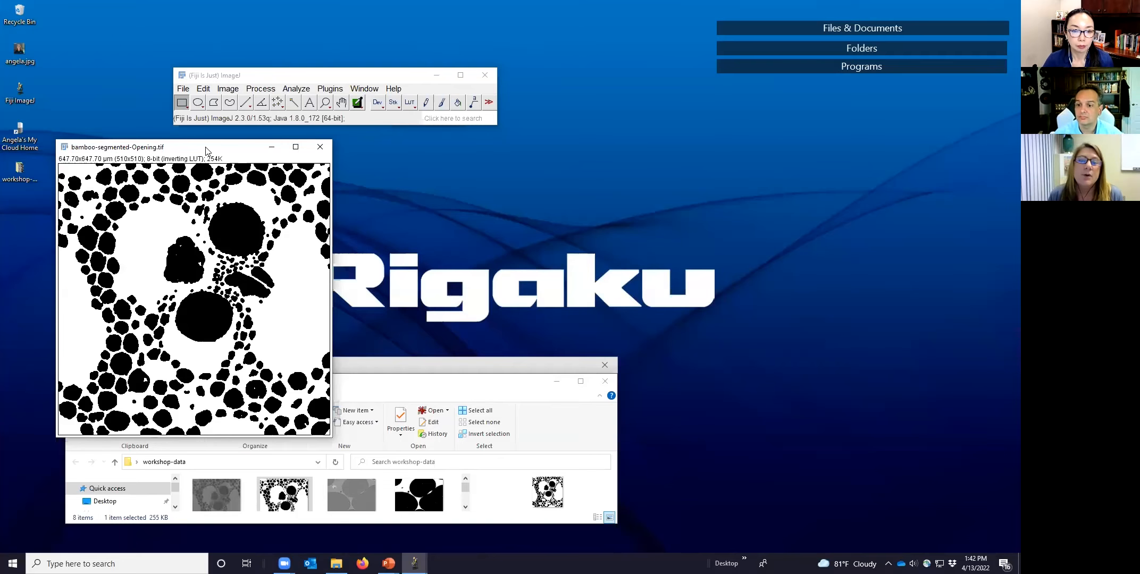
{"action": "left_click", "coordinate": [330, 88]}
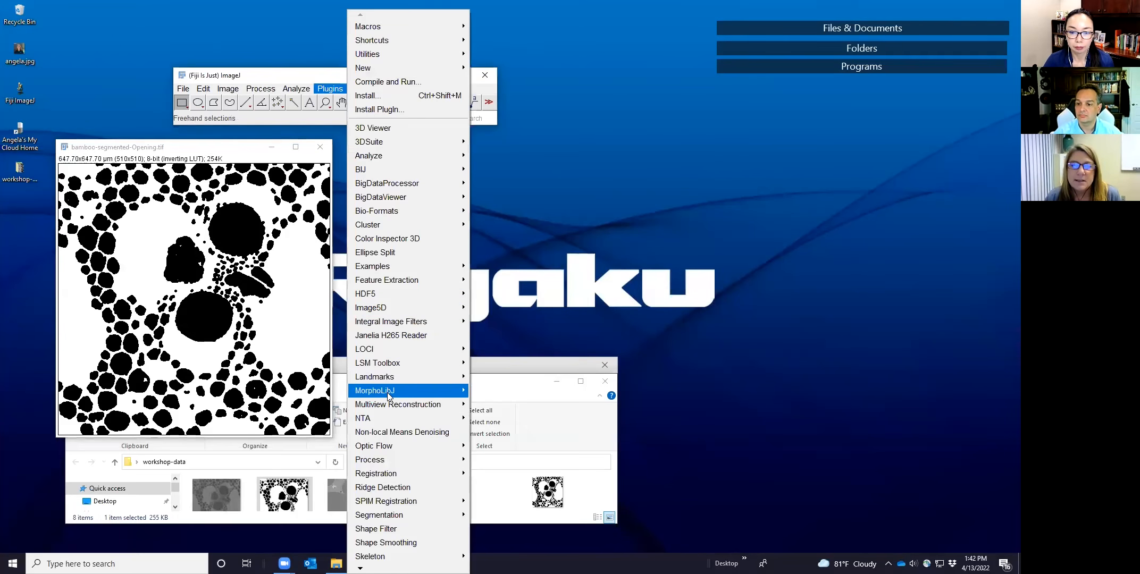
{"action": "mouse_move", "coordinate": [388, 393]}
{"action": "mouse_move", "coordinate": [502, 405]}
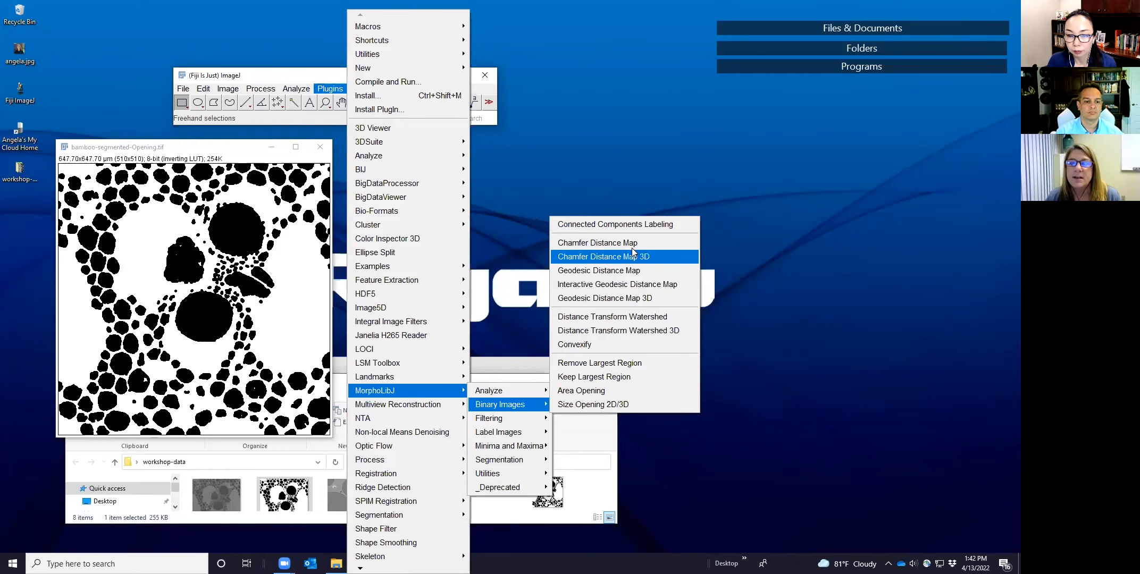
{"action": "left_click", "coordinate": [636, 319]}
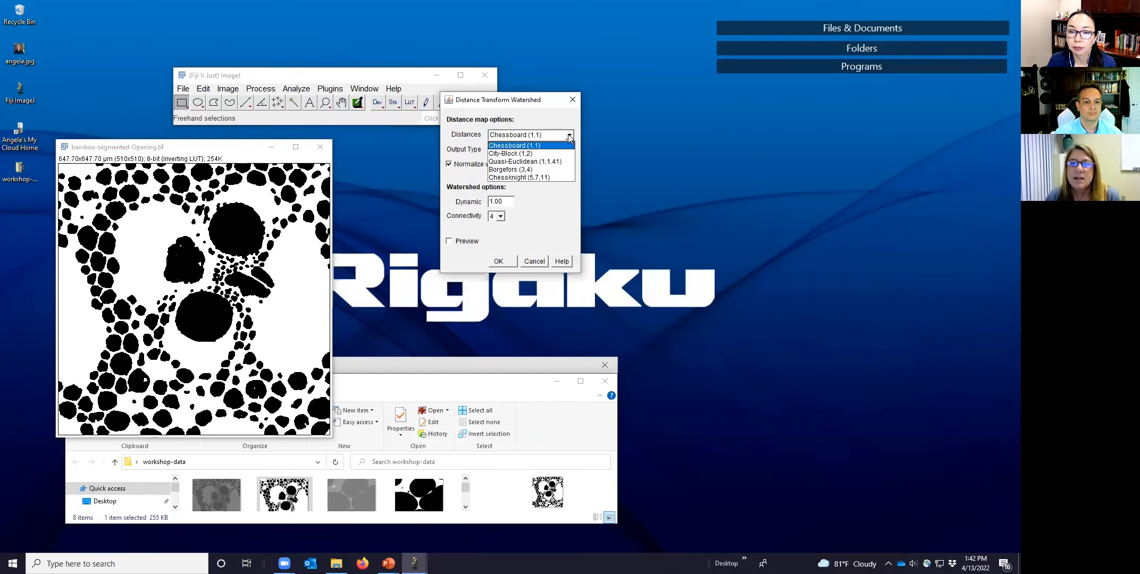
{"action": "left_click", "coordinate": [554, 108]}
{"action": "left_click", "coordinate": [466, 241]}
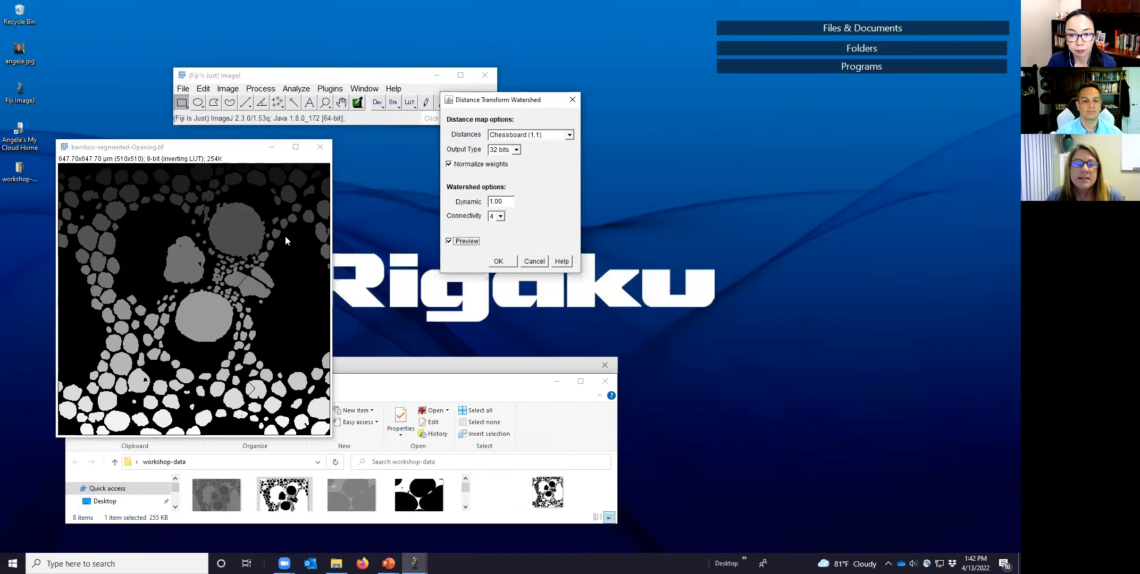
Compare the City-Block, Quasi-Euclidean, Borgefors and Chessknight distances in the watershed preview, and settle on City-Block (1,2)
{"action": "left_click", "coordinate": [569, 135]}
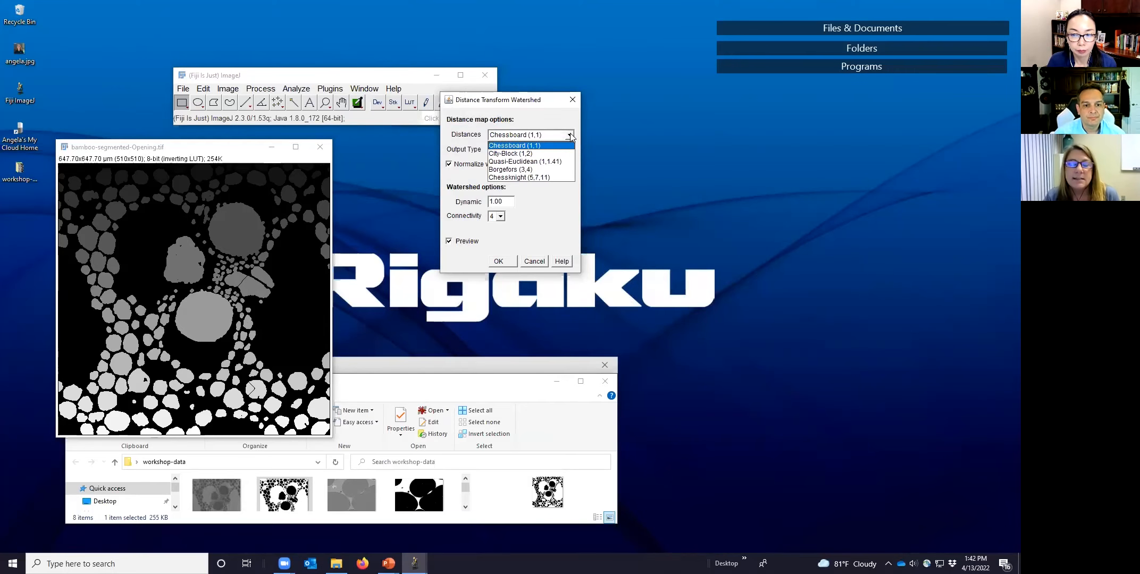
{"action": "key", "text": "Down"}
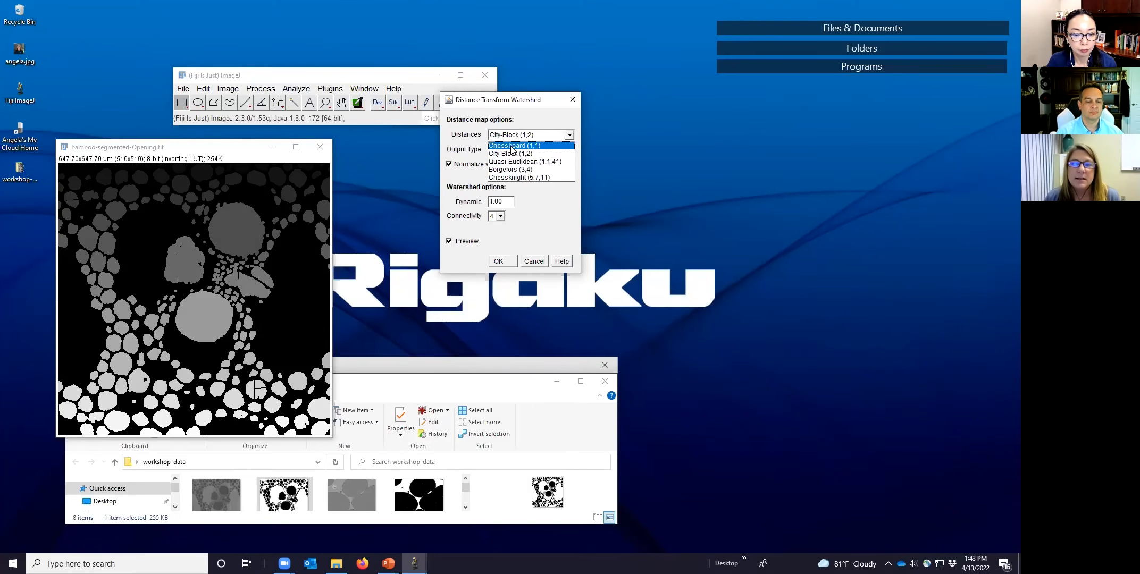
{"action": "left_click", "coordinate": [541, 162]}
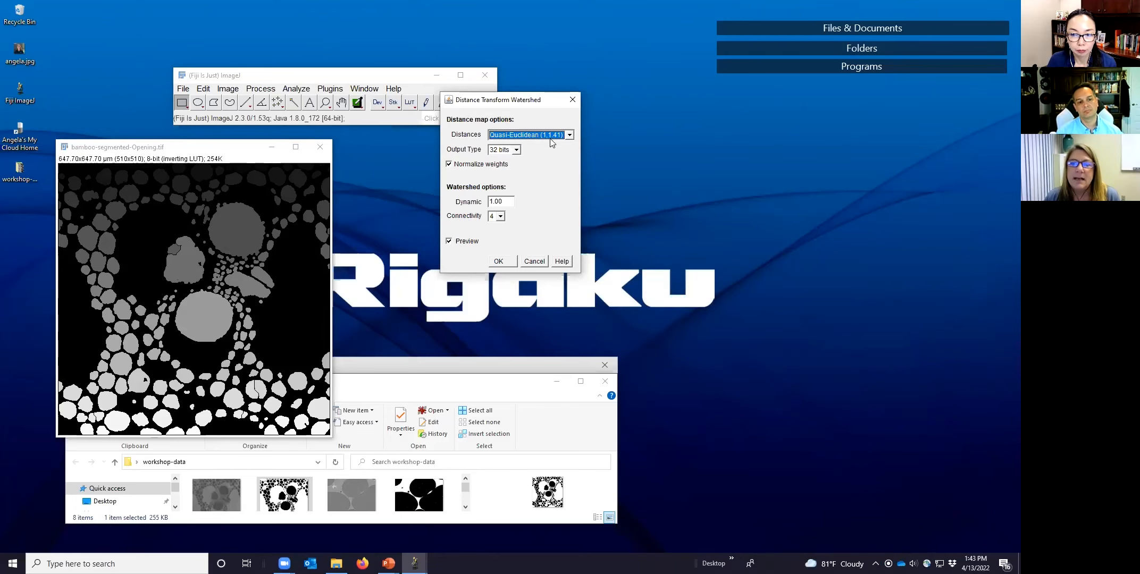
{"action": "left_click", "coordinate": [568, 135]}
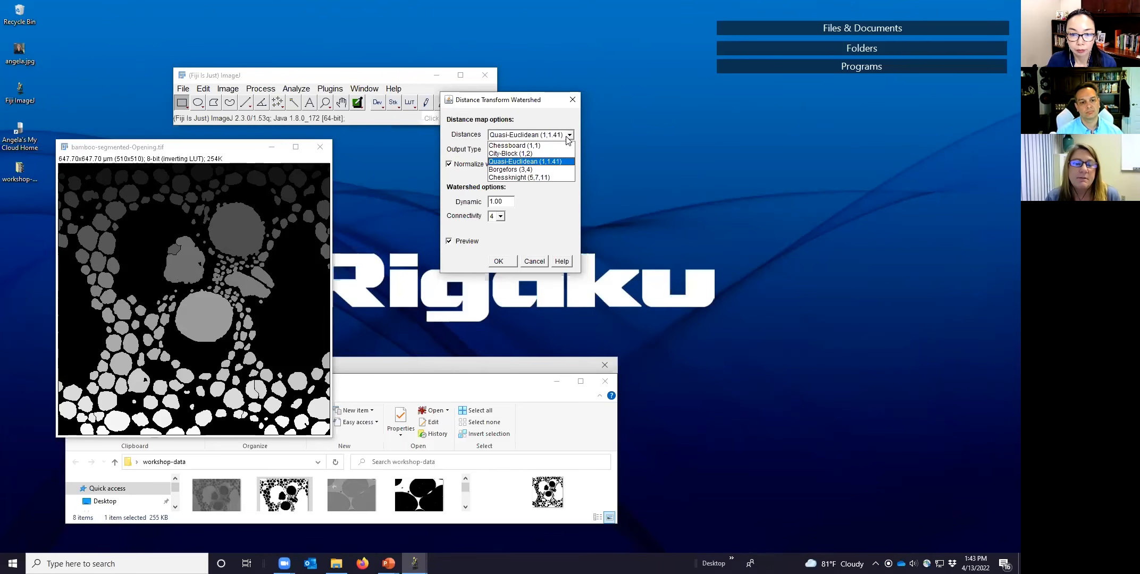
{"action": "key", "text": "Down"}
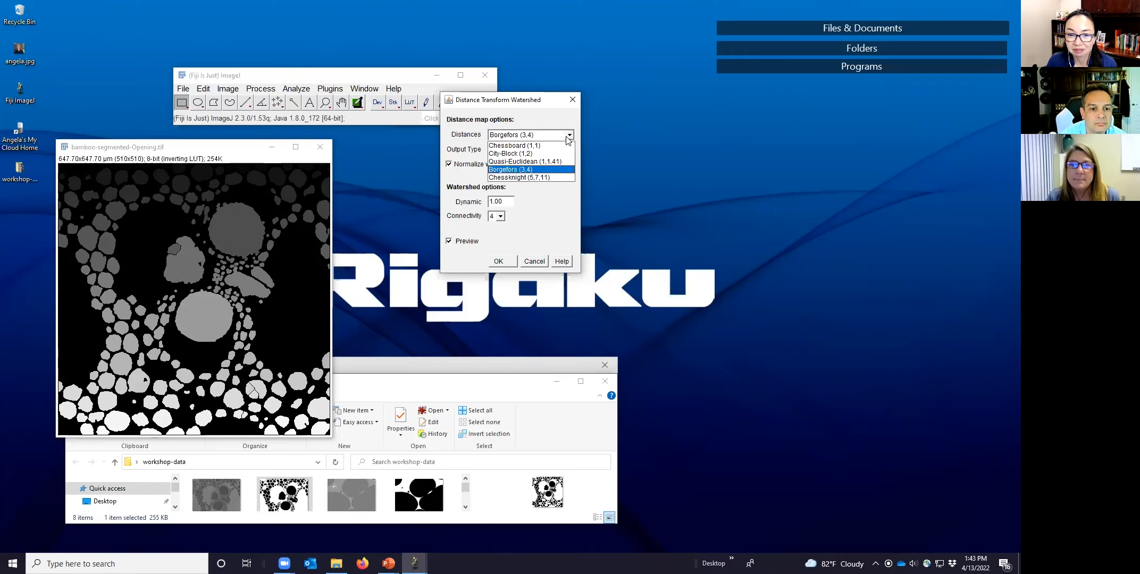
{"action": "key", "text": "Down"}
{"action": "key", "text": "Up"}
{"action": "key", "text": "Up"}
{"action": "key", "text": "Up"}
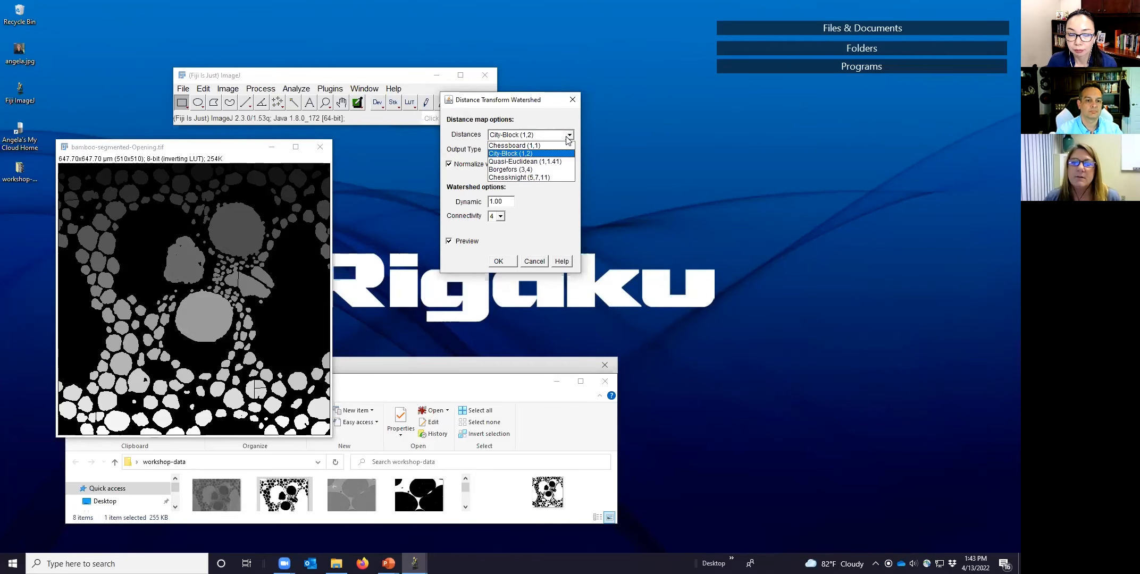
{"action": "left_click", "coordinate": [479, 241]}
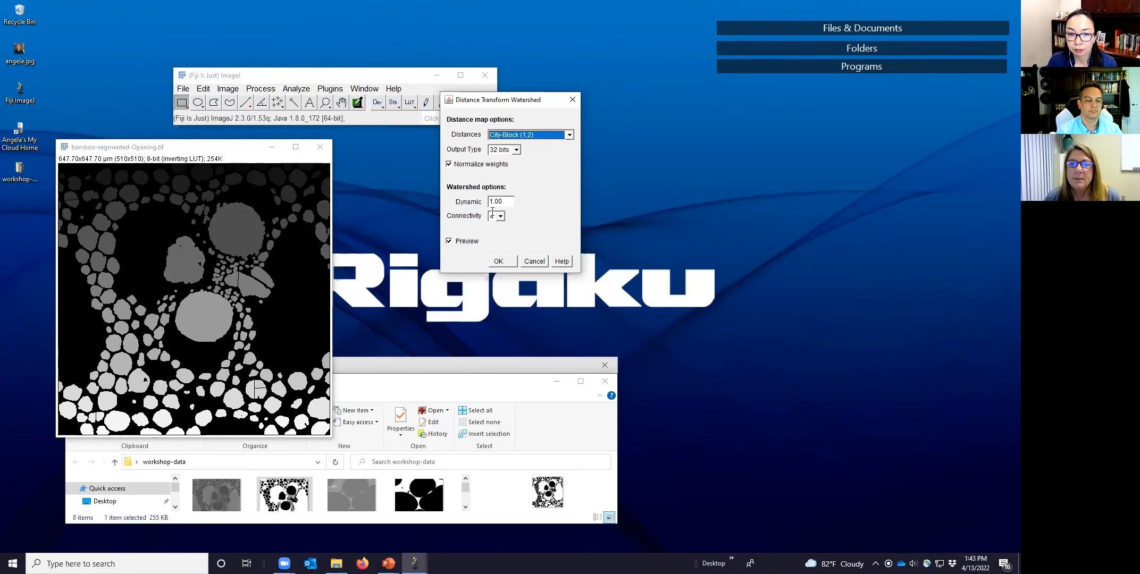
Turn off the preview, run the watershed with 32-bit output, dynamic 1.00 and connectivity 4, and place the result beside the original
{"action": "left_click", "coordinate": [467, 241]}
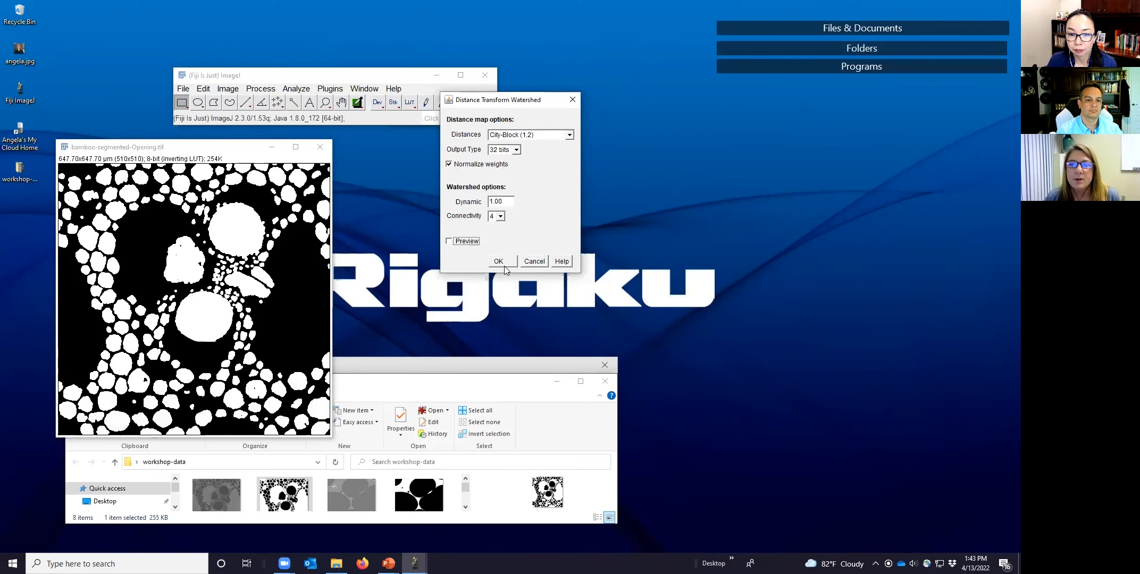
{"action": "left_click", "coordinate": [502, 263]}
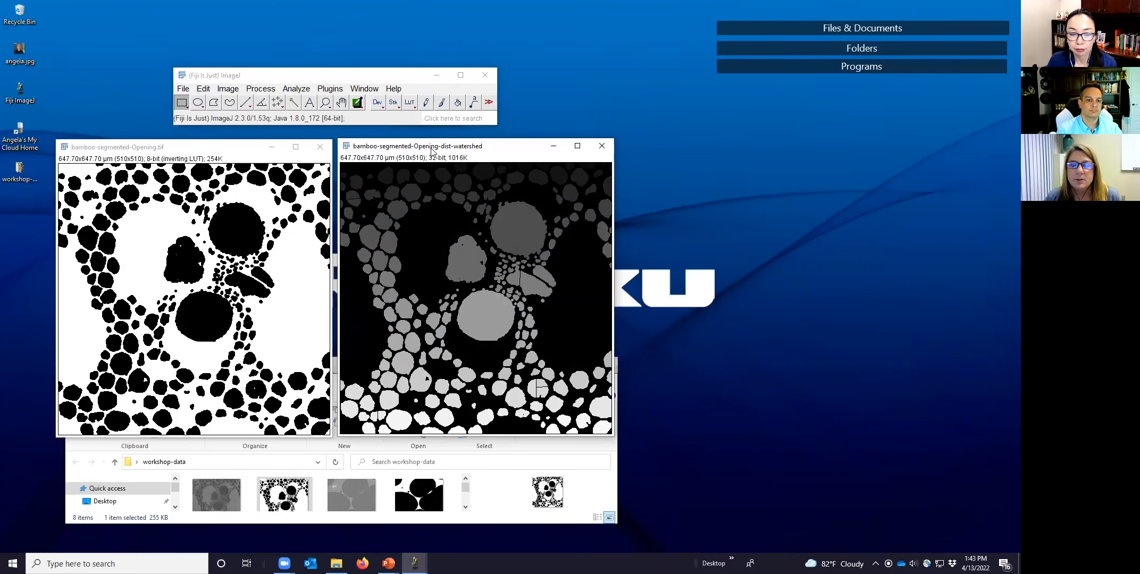
{"action": "left_click_drag", "start_coordinate": [432, 151], "coordinate": [502, 152]}
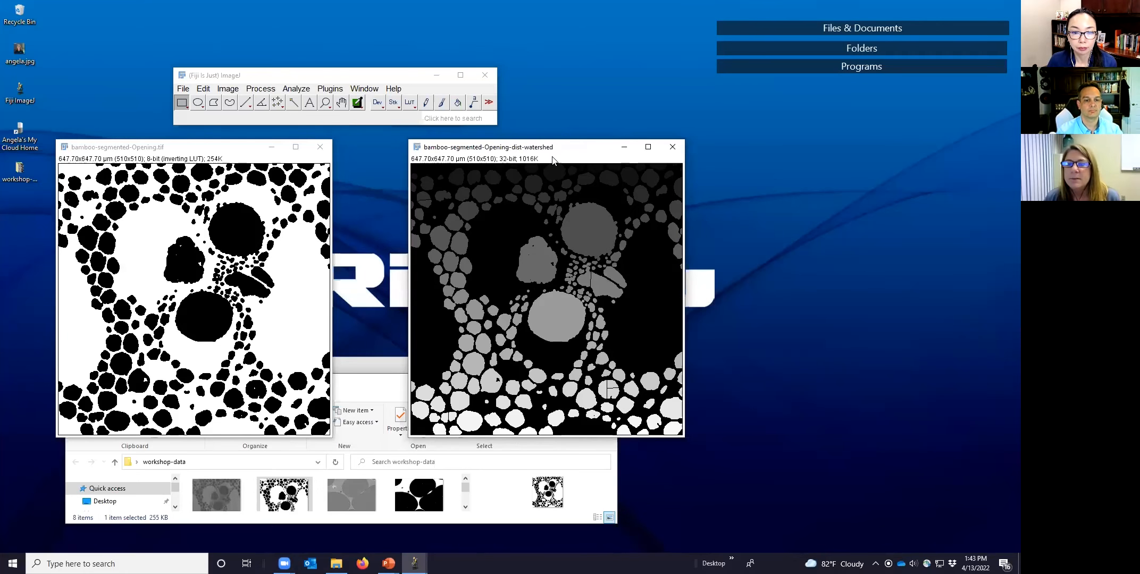
{"action": "left_click_drag", "start_coordinate": [509, 155], "coordinate": [465, 156]}
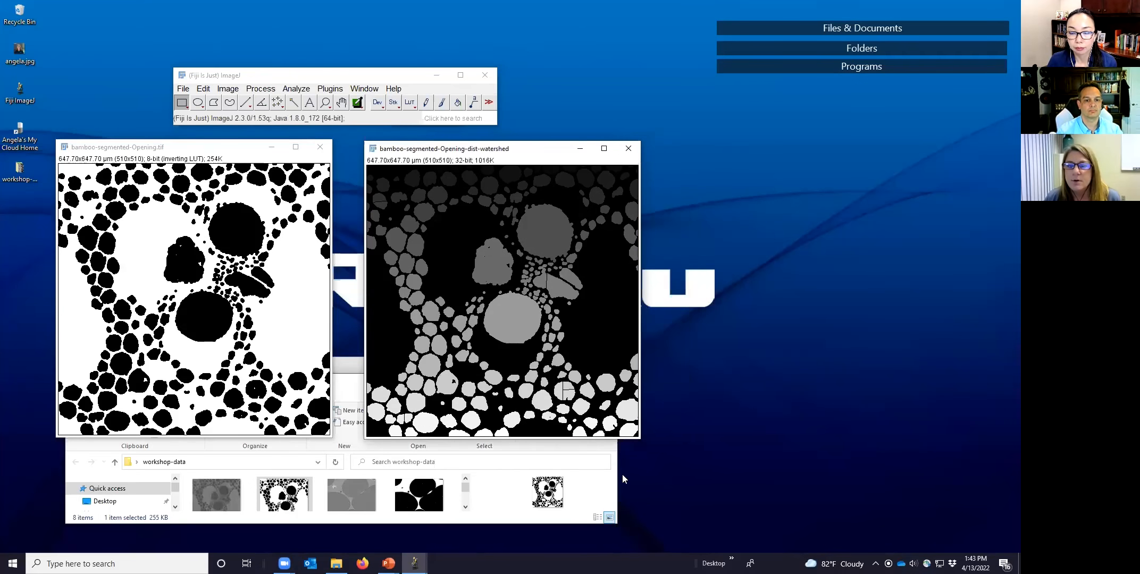
Hide the workshop-data folder window and move the watershed result closer to the original bamboo image
{"action": "left_click", "coordinate": [620, 475]}
{"action": "left_click", "coordinate": [554, 382]}
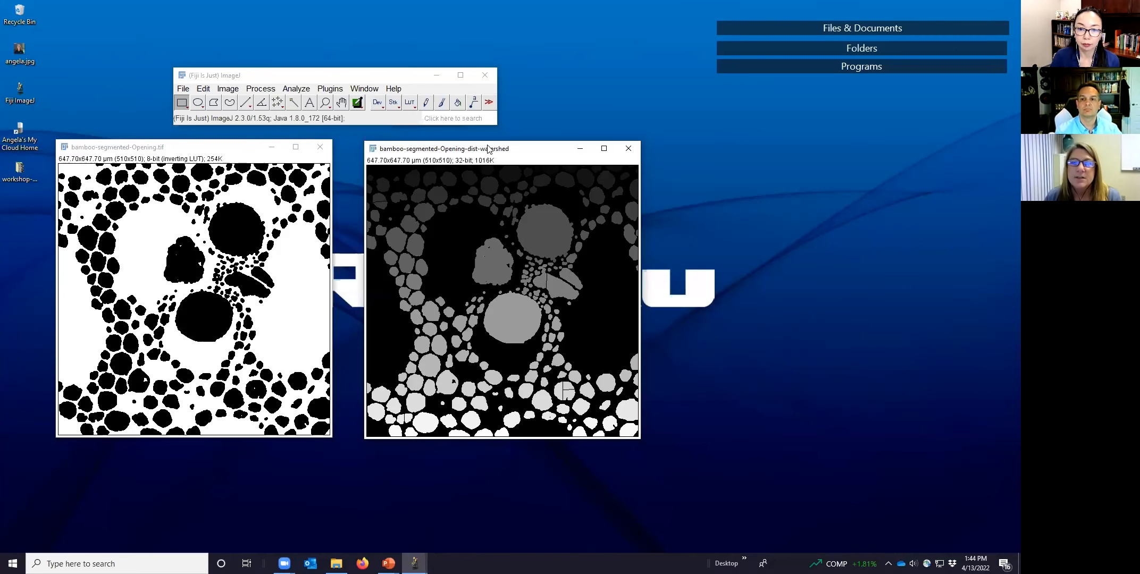
{"action": "left_click_drag", "start_coordinate": [486, 154], "coordinate": [468, 154]}
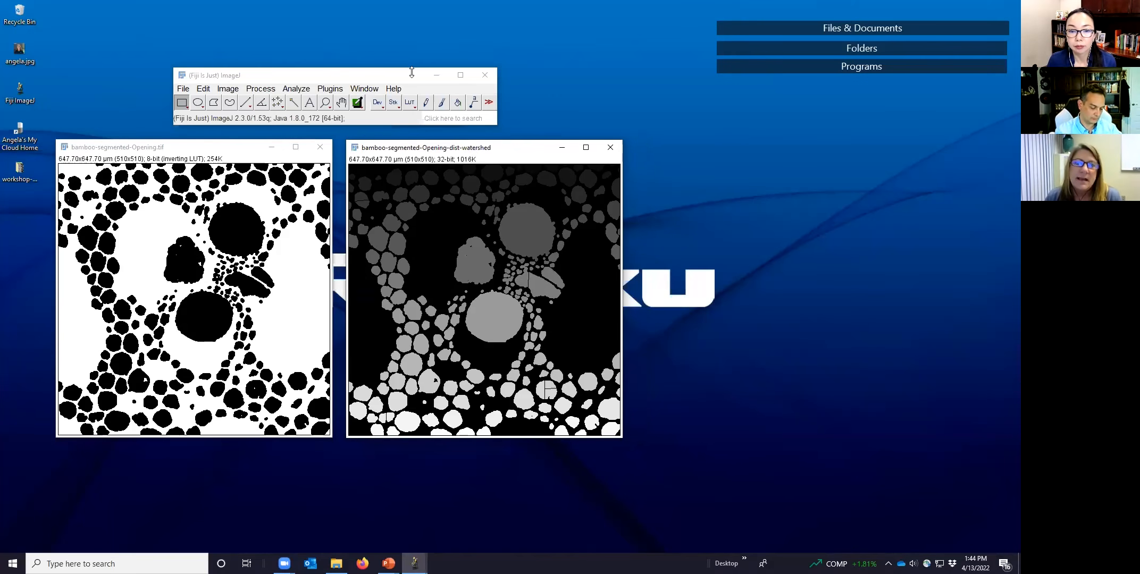
Open MorphoLibJ's Label Edition on the watershed result and merge label 50 into label 44 near the image's upper-left edge
{"action": "left_click", "coordinate": [341, 92]}
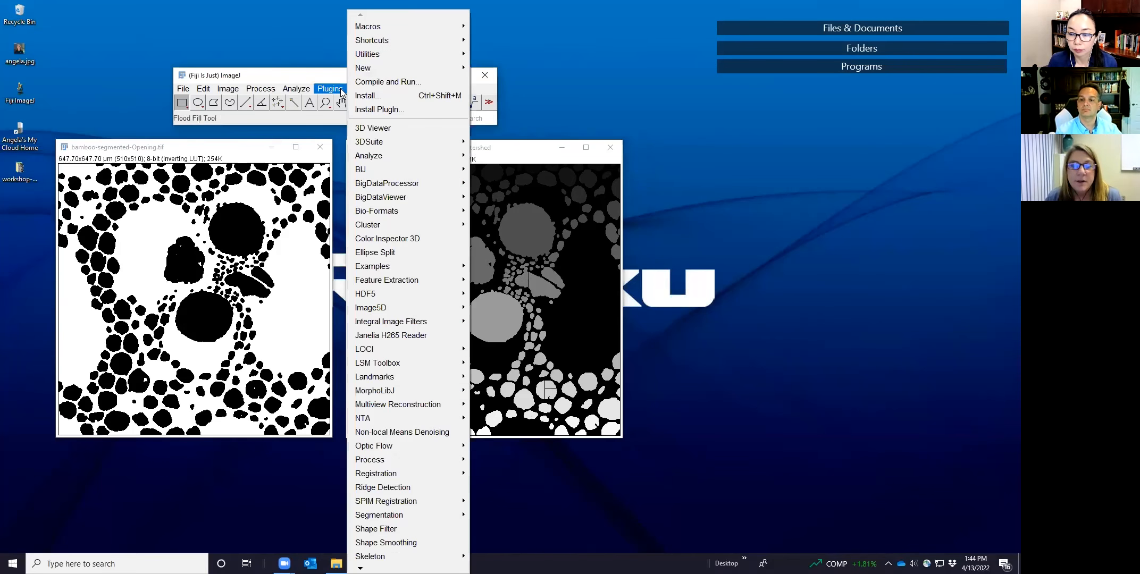
{"action": "mouse_move", "coordinate": [433, 390]}
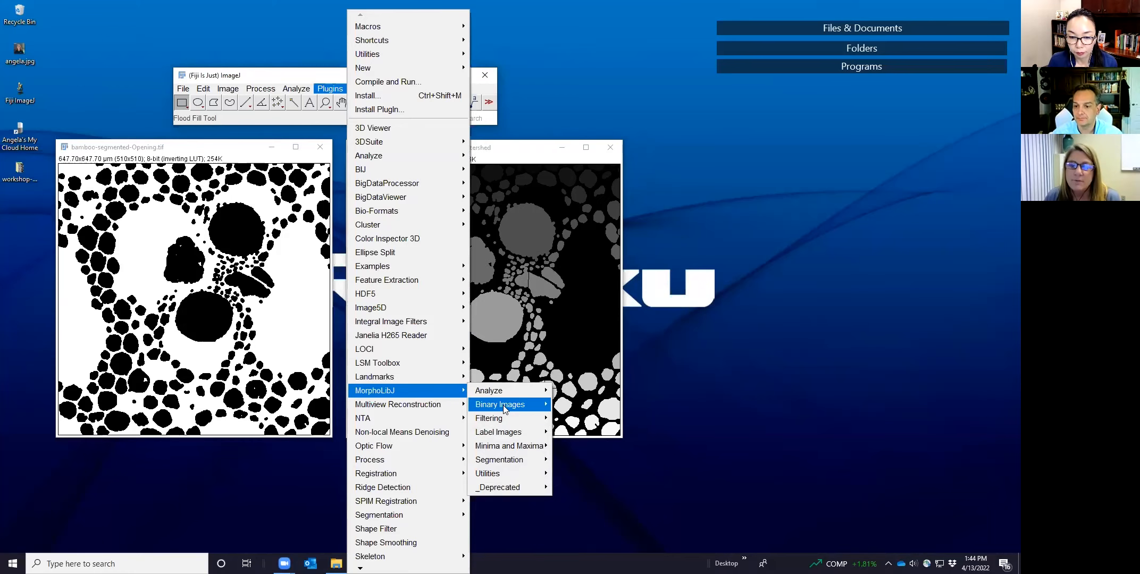
{"action": "mouse_move", "coordinate": [515, 433]}
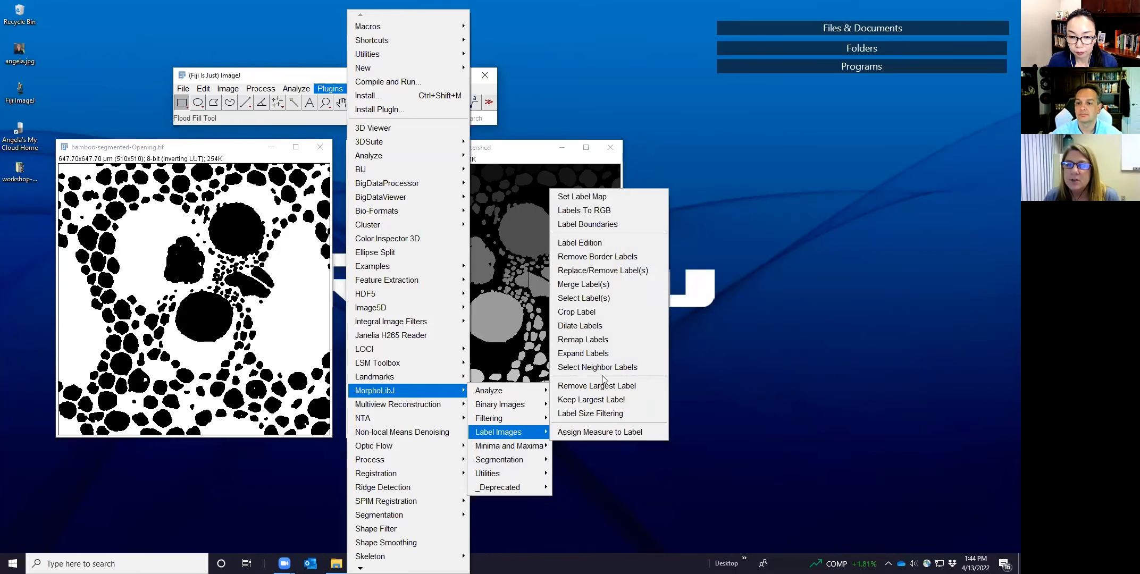
{"action": "left_click", "coordinate": [588, 239]}
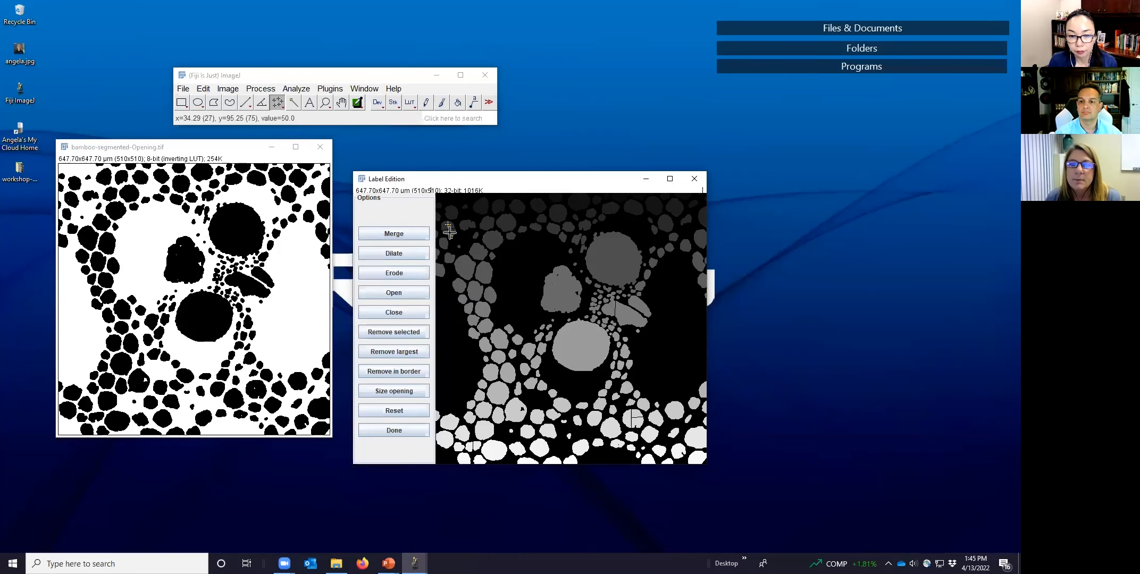
{"action": "left_click", "coordinate": [394, 234]}
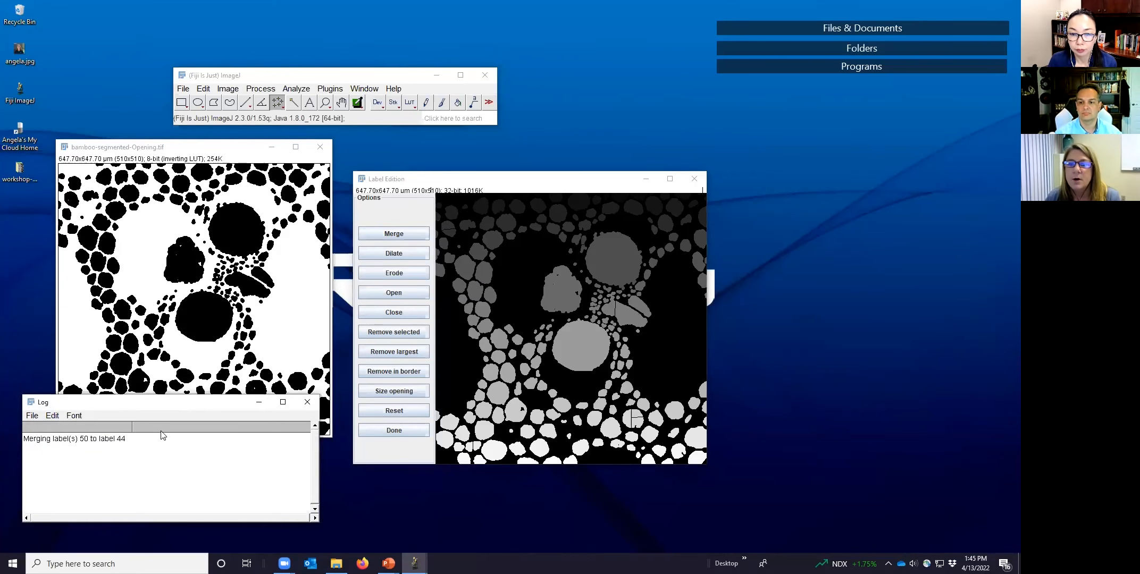
Merge the other over-split cells: label 114 into 110, labels 189 and 196 into 197, and label 215 into 216
{"action": "left_click", "coordinate": [611, 309]}
{"action": "left_click", "coordinate": [393, 233]}
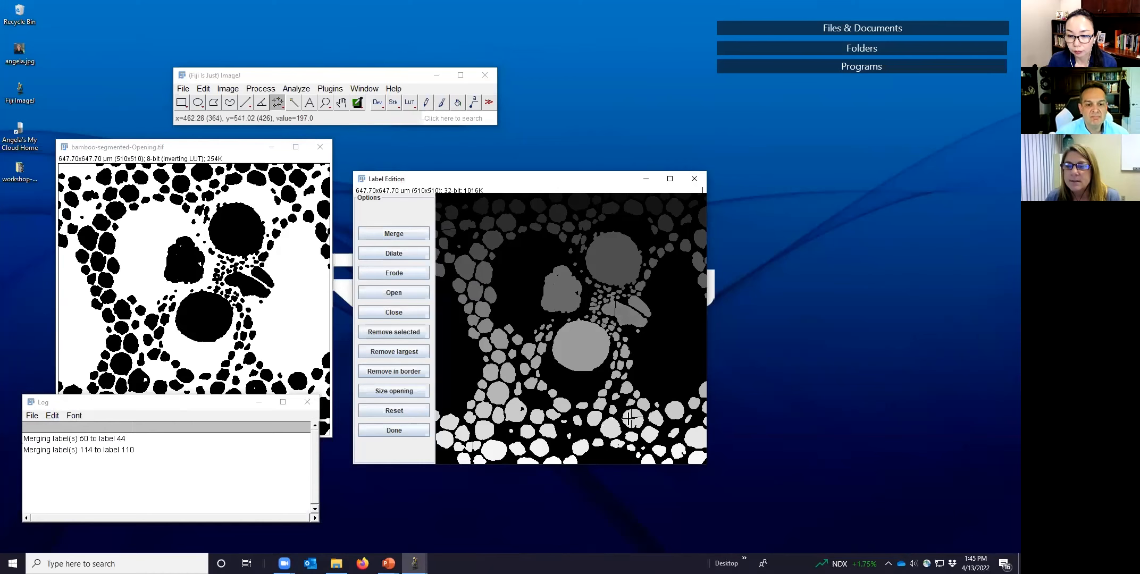
{"action": "left_click", "coordinate": [635, 419]}
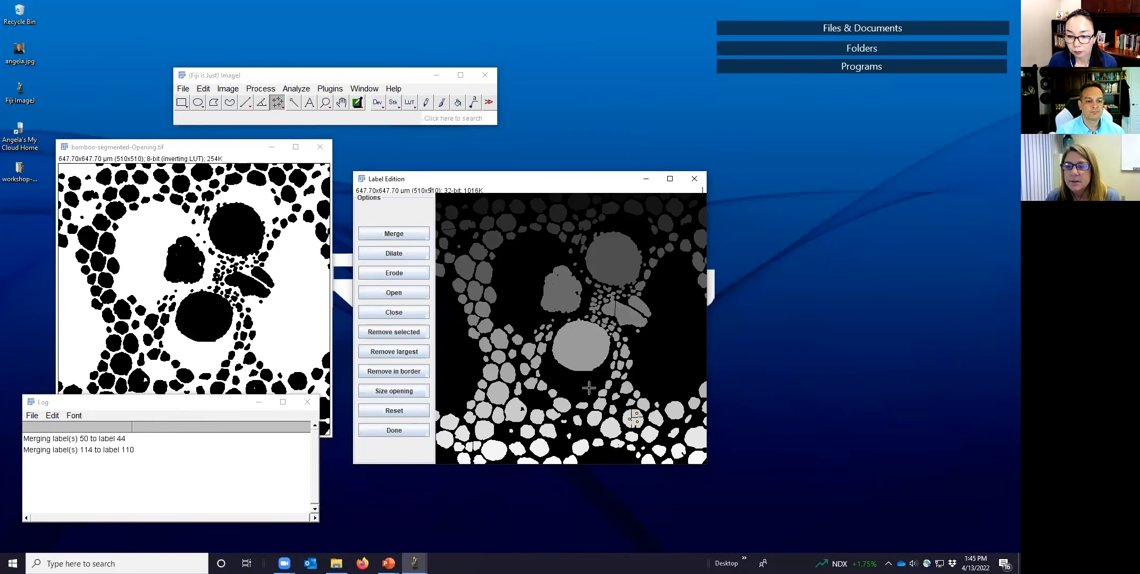
{"action": "left_click", "coordinate": [393, 234]}
{"action": "left_click", "coordinate": [470, 446]}
{"action": "left_click", "coordinate": [478, 446]}
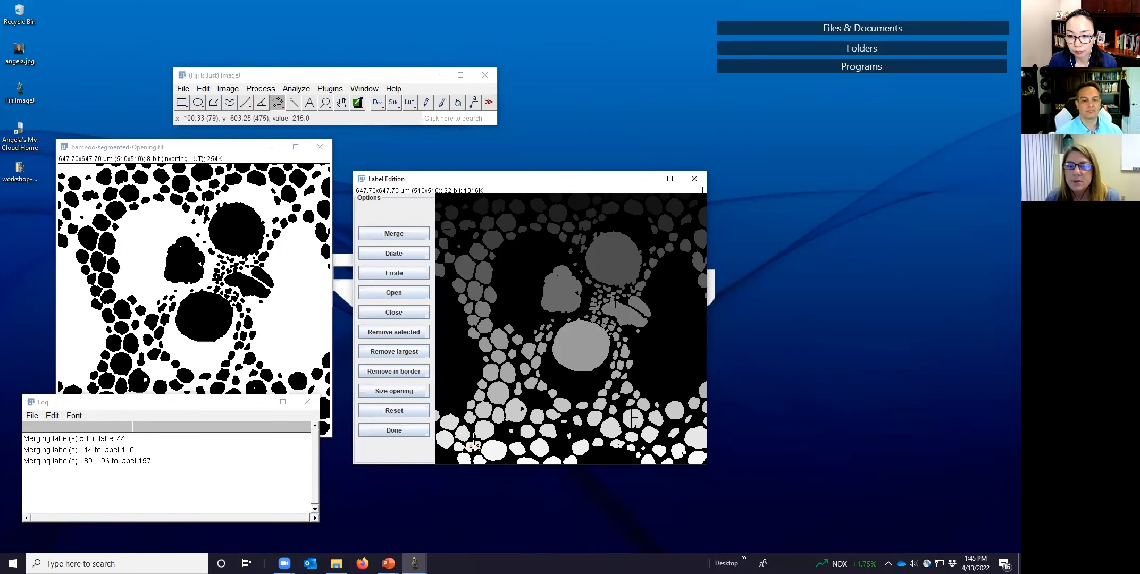
{"action": "left_click", "coordinate": [391, 235]}
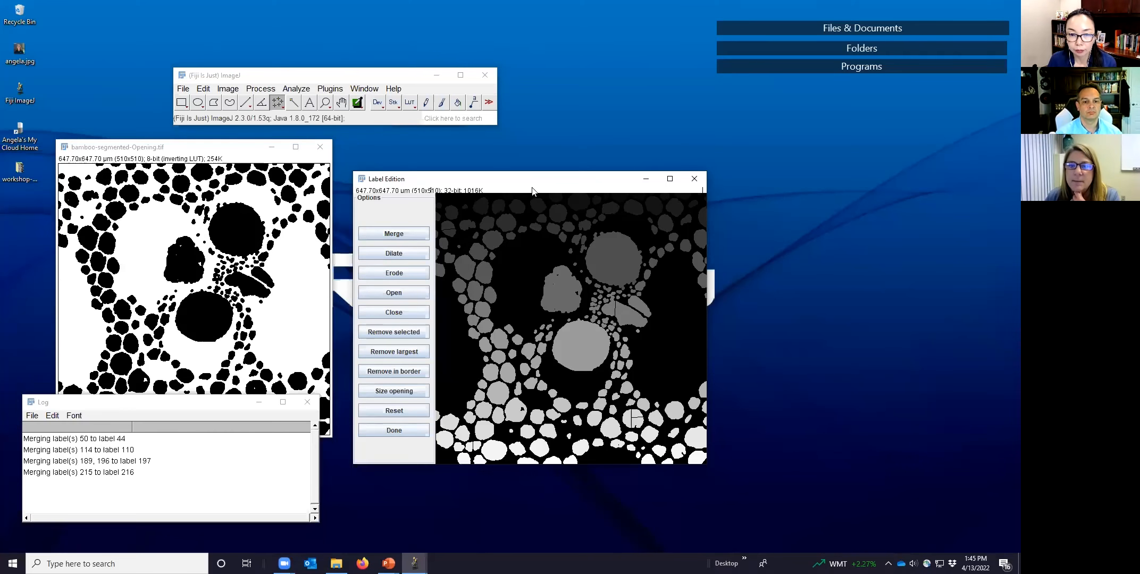
Remove the labels touching the image border and move the Label Edition window farther from the original image
{"action": "left_click_drag", "start_coordinate": [532, 183], "coordinate": [561, 181]}
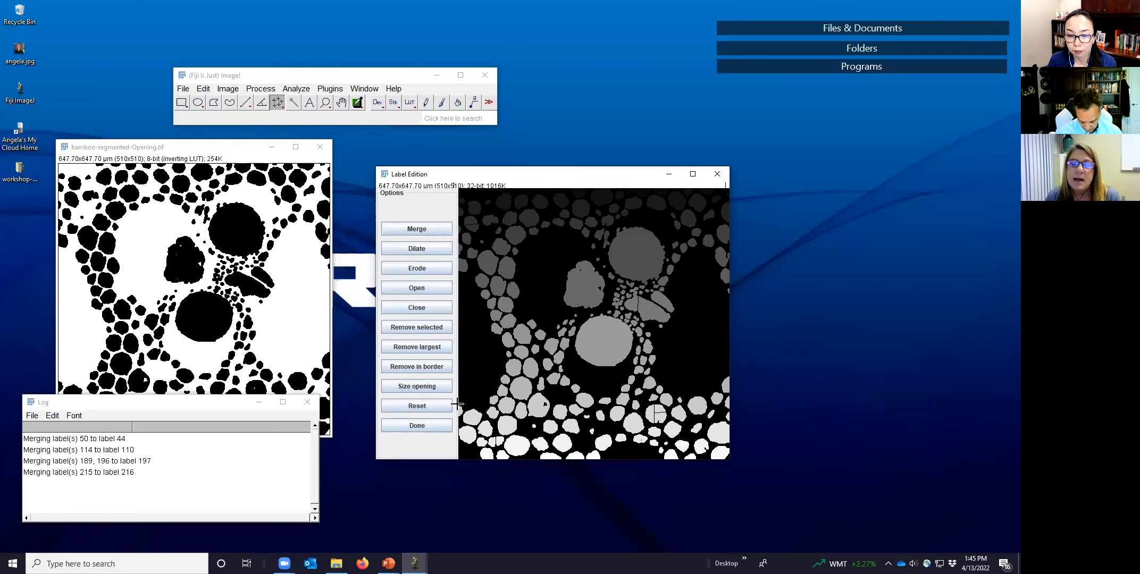
{"action": "left_click", "coordinate": [419, 368]}
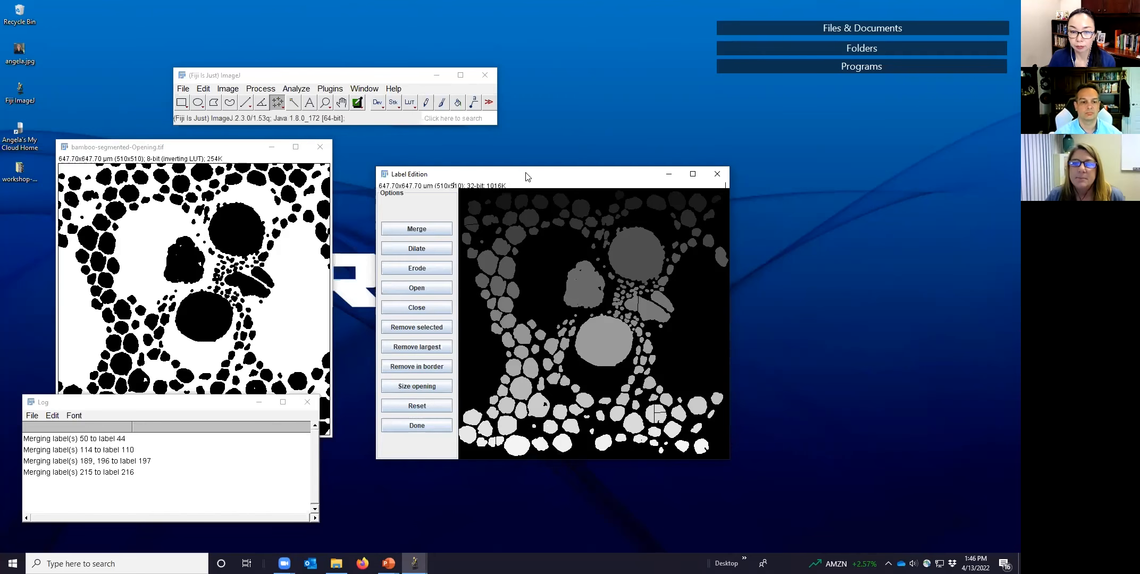
{"action": "left_click_drag", "start_coordinate": [550, 174], "coordinate": [606, 147]}
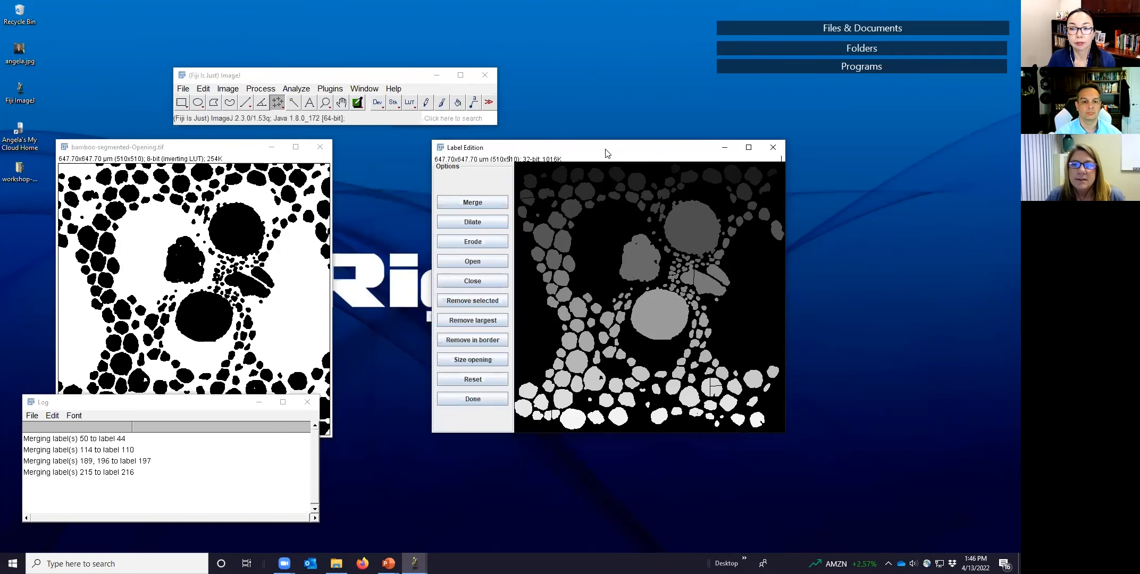
Run MorphoLibJ's Analyze Regions with only Area, Perimeter, Circularity, Euler Number, Bounding Box, Centroid and Equivalent Ellipse selected
{"action": "left_click", "coordinate": [336, 90]}
{"action": "mouse_move", "coordinate": [418, 390]}
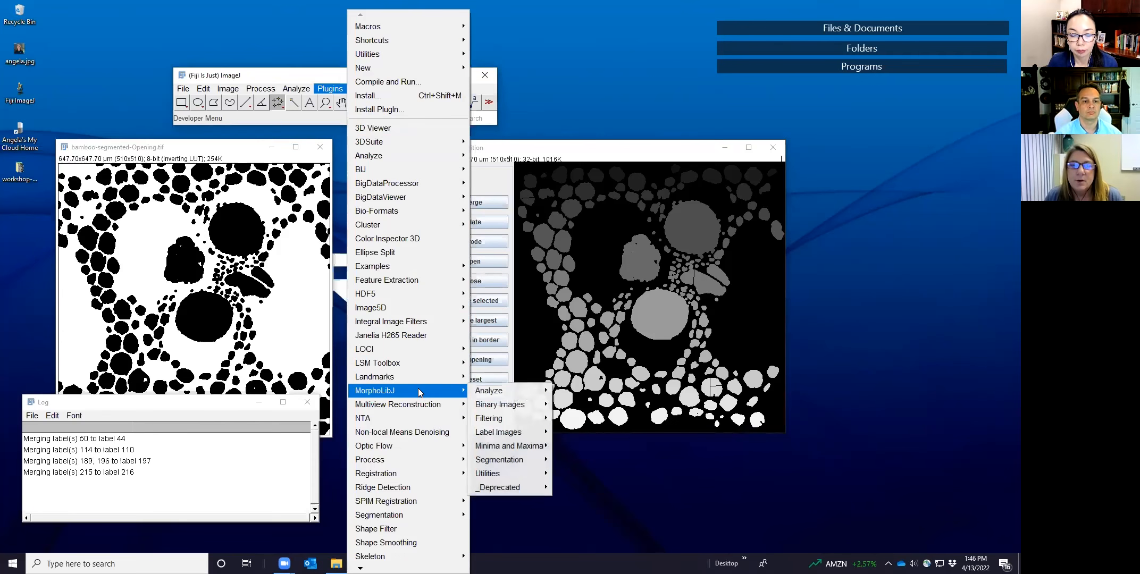
{"action": "mouse_move", "coordinate": [487, 393]}
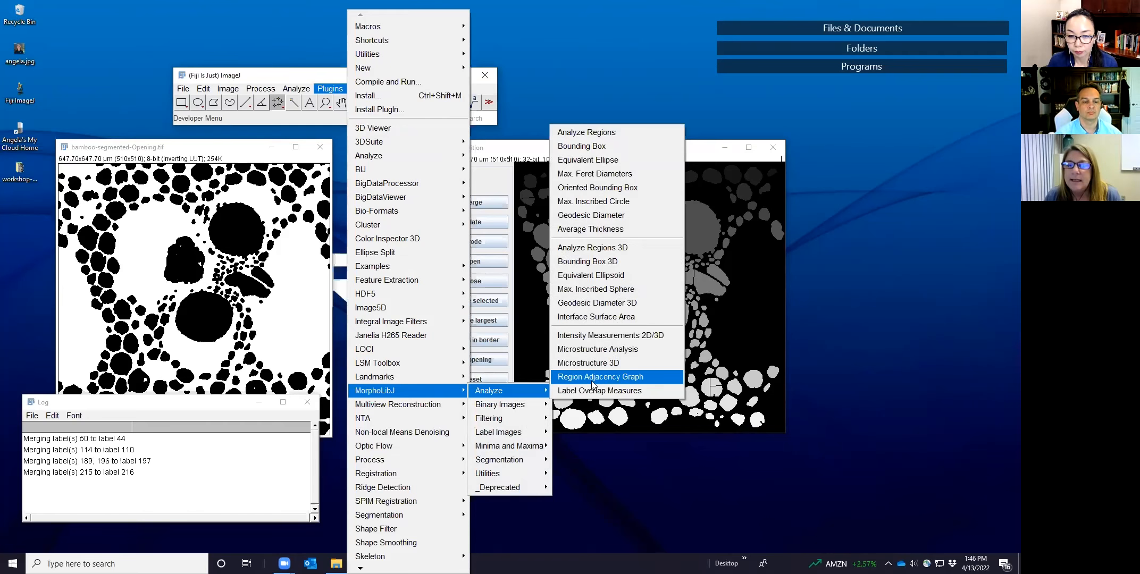
{"action": "left_click", "coordinate": [601, 133]}
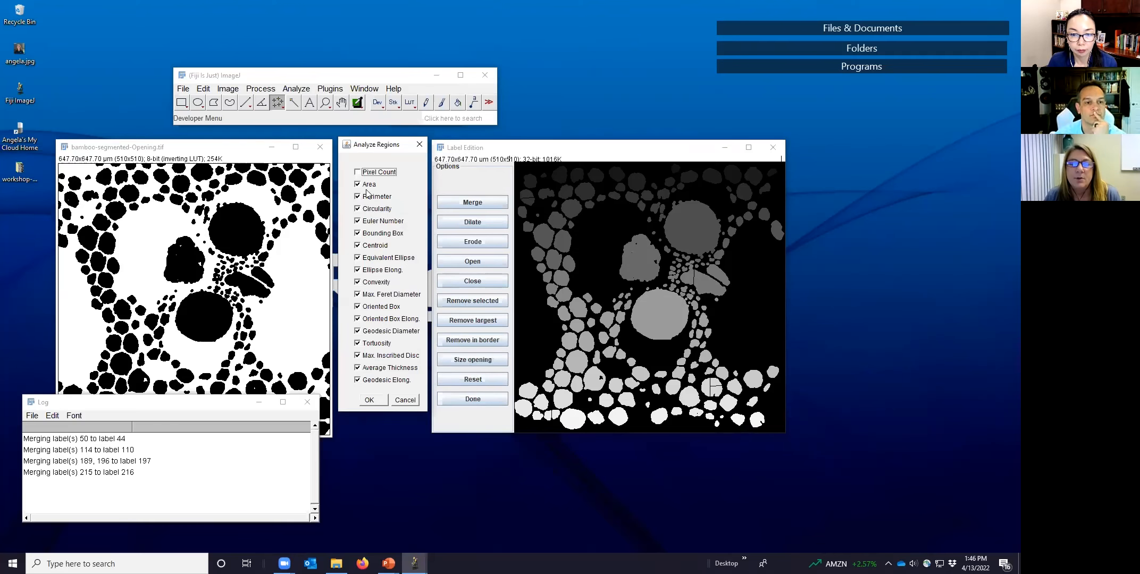
{"action": "left_click", "coordinate": [357, 380]}
{"action": "left_click", "coordinate": [357, 368]}
{"action": "left_click", "coordinate": [358, 343]}
{"action": "left_click", "coordinate": [358, 330]}
{"action": "left_click", "coordinate": [358, 318]}
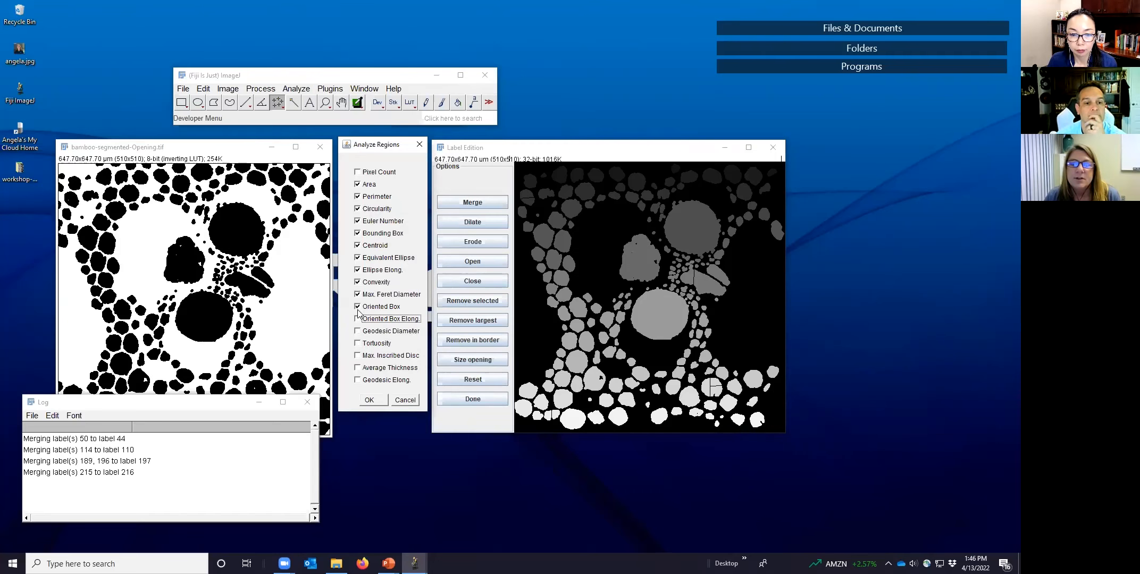
{"action": "left_click", "coordinate": [357, 307]}
{"action": "left_click", "coordinate": [357, 294]}
{"action": "left_click", "coordinate": [357, 282]}
{"action": "left_click", "coordinate": [357, 270]}
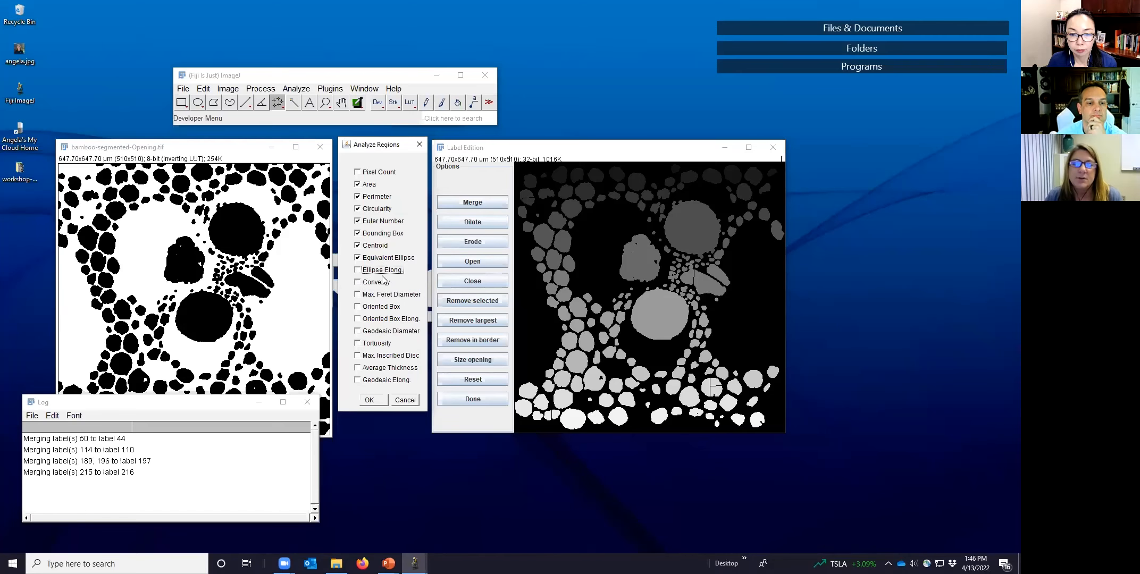
{"action": "left_click", "coordinate": [379, 399]}
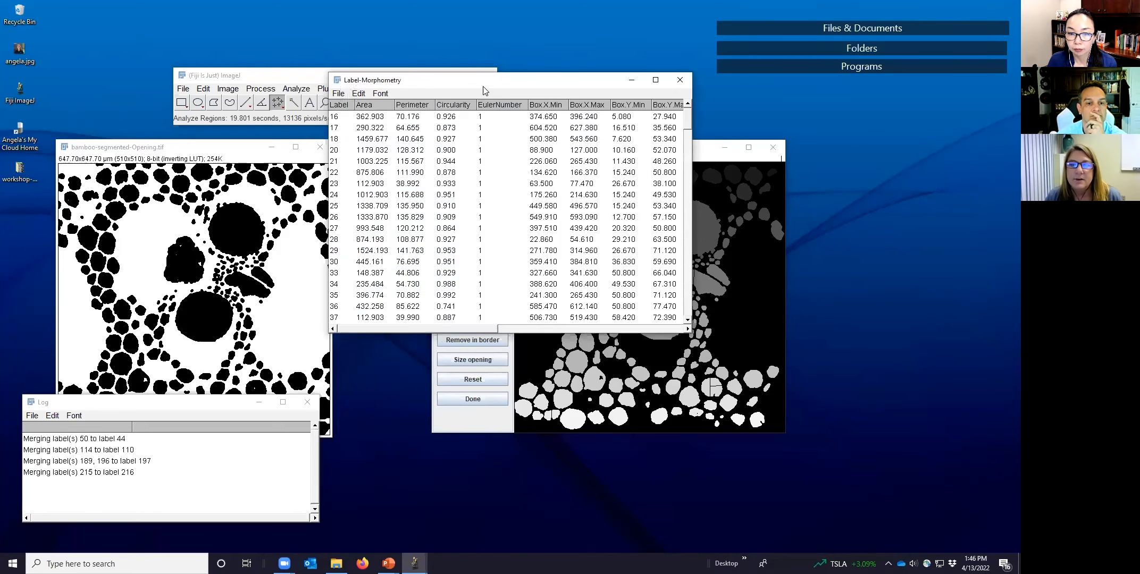
Place the Label-Morphometry table beside the label image and highlight the row of label 72, the upper large round cell
{"action": "left_click_drag", "start_coordinate": [484, 91], "coordinate": [512, 293]}
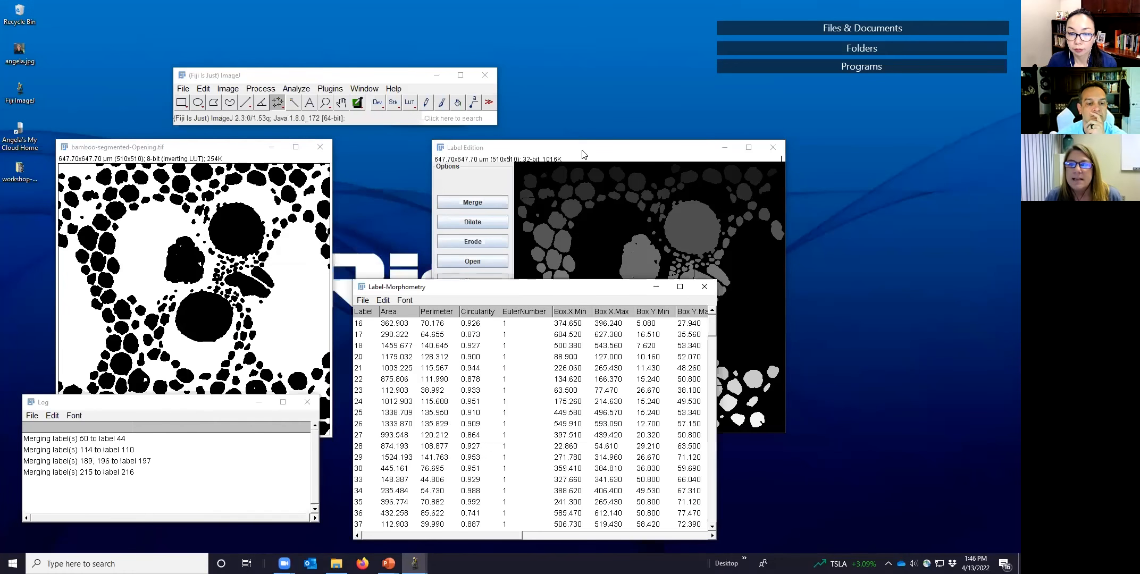
{"action": "left_click", "coordinate": [581, 150]}
{"action": "left_click_drag", "start_coordinate": [582, 150], "coordinate": [673, 91]}
{"action": "left_click", "coordinate": [456, 290]}
{"action": "left_click_drag", "start_coordinate": [456, 290], "coordinate": [290, 270]}
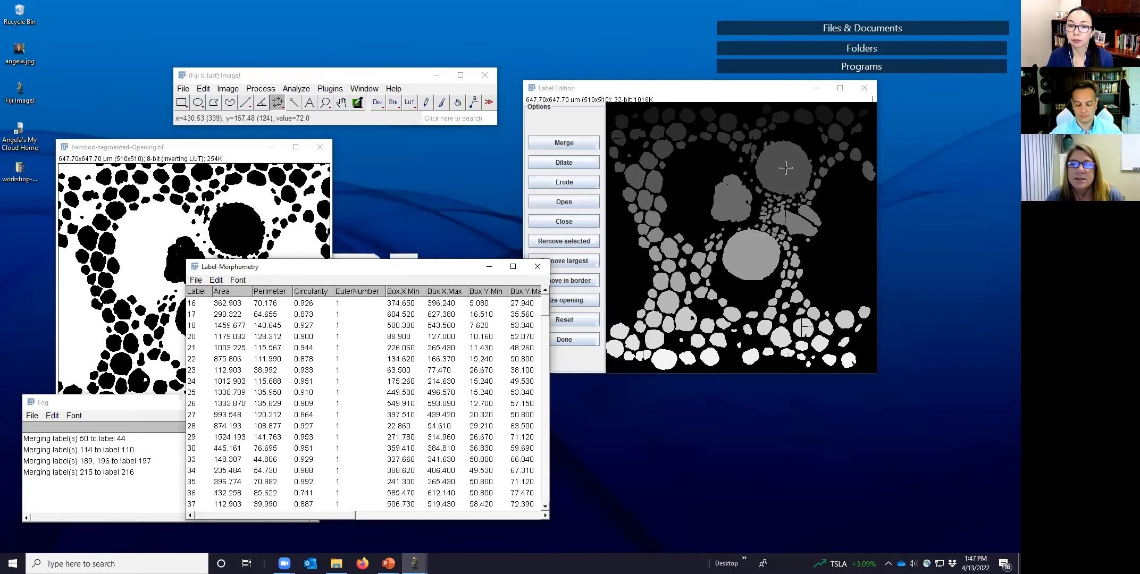
{"action": "left_click_drag", "start_coordinate": [550, 310], "coordinate": [547, 360]}
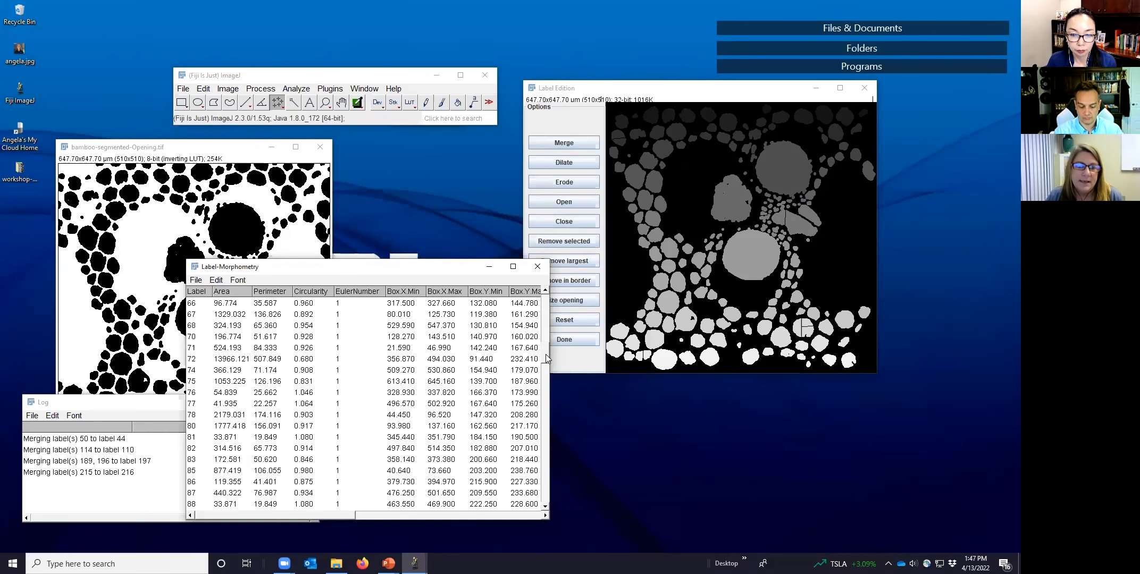
{"action": "left_click", "coordinate": [192, 359]}
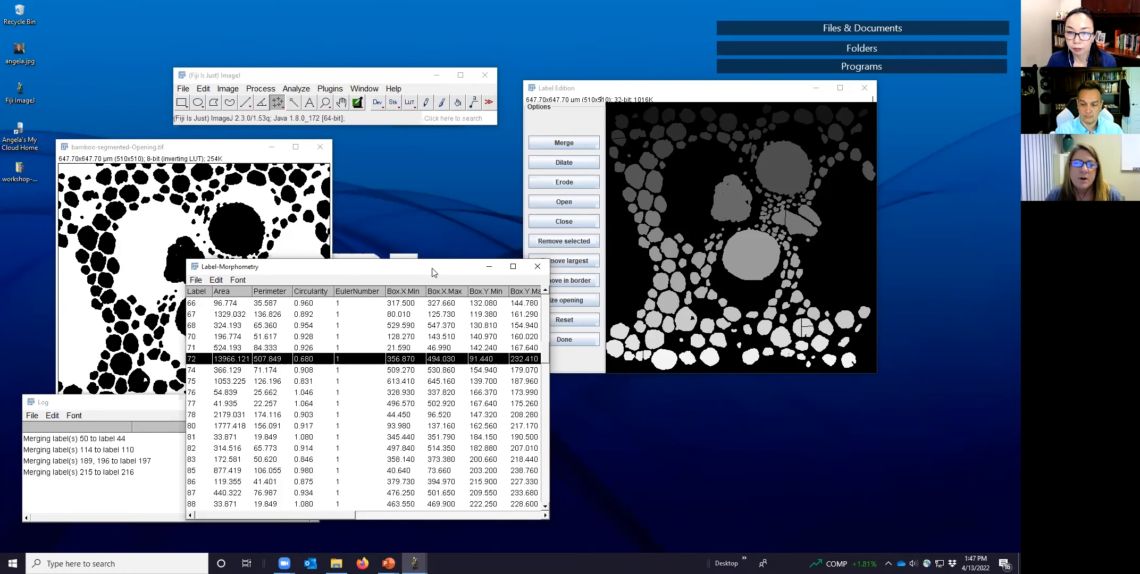
Sort the Label-Morphometry table by the Area column
{"action": "right_click", "coordinate": [236, 296]}
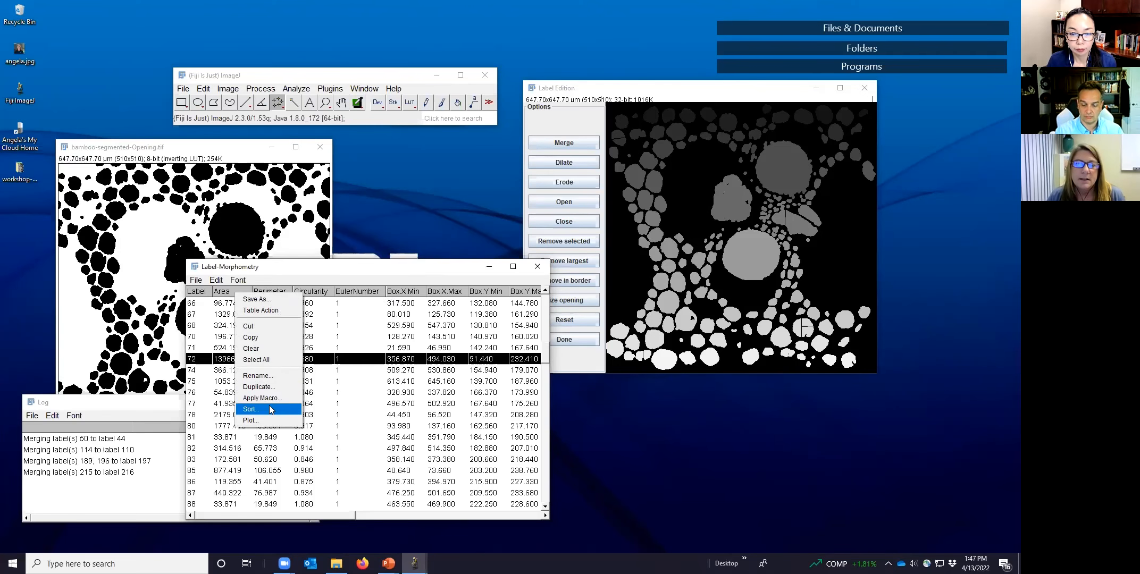
{"action": "left_click", "coordinate": [261, 408]}
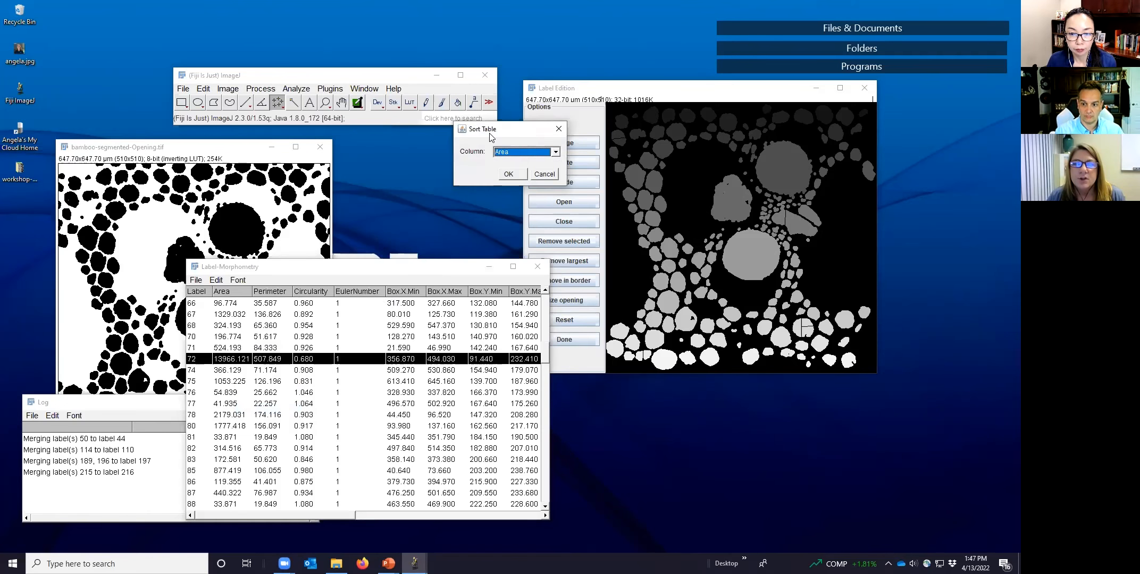
{"action": "left_click_drag", "start_coordinate": [489, 136], "coordinate": [417, 156]}
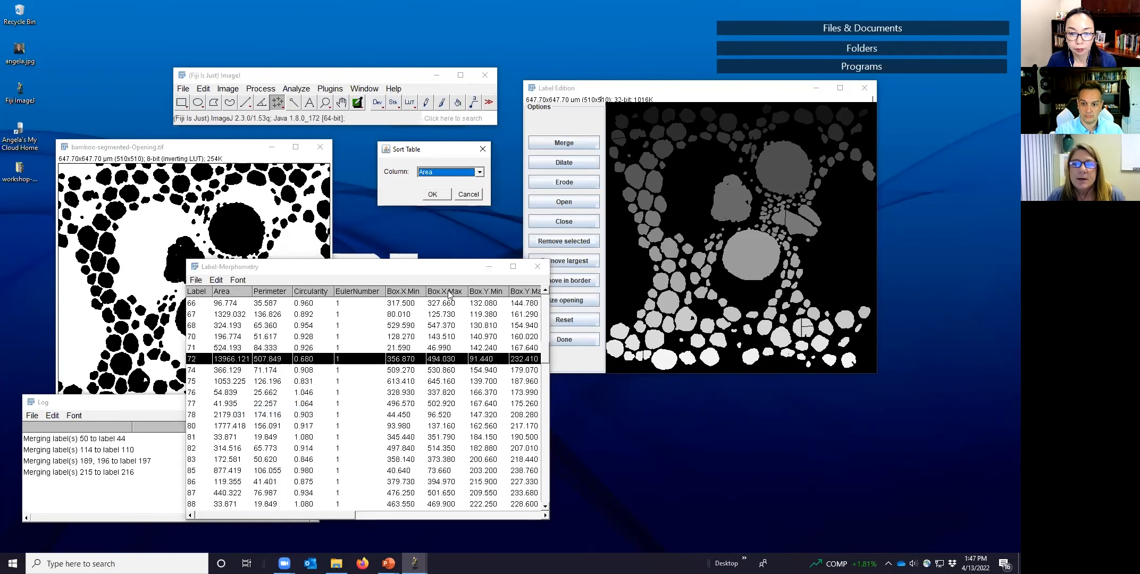
{"action": "left_click", "coordinate": [479, 173]}
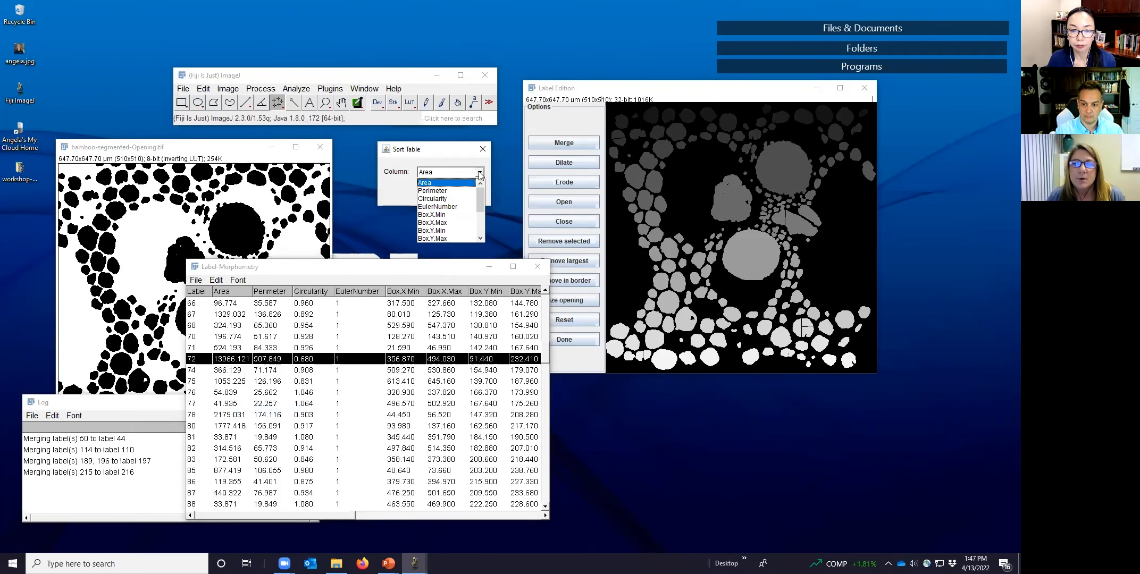
{"action": "left_click", "coordinate": [453, 155]}
{"action": "left_click", "coordinate": [443, 195]}
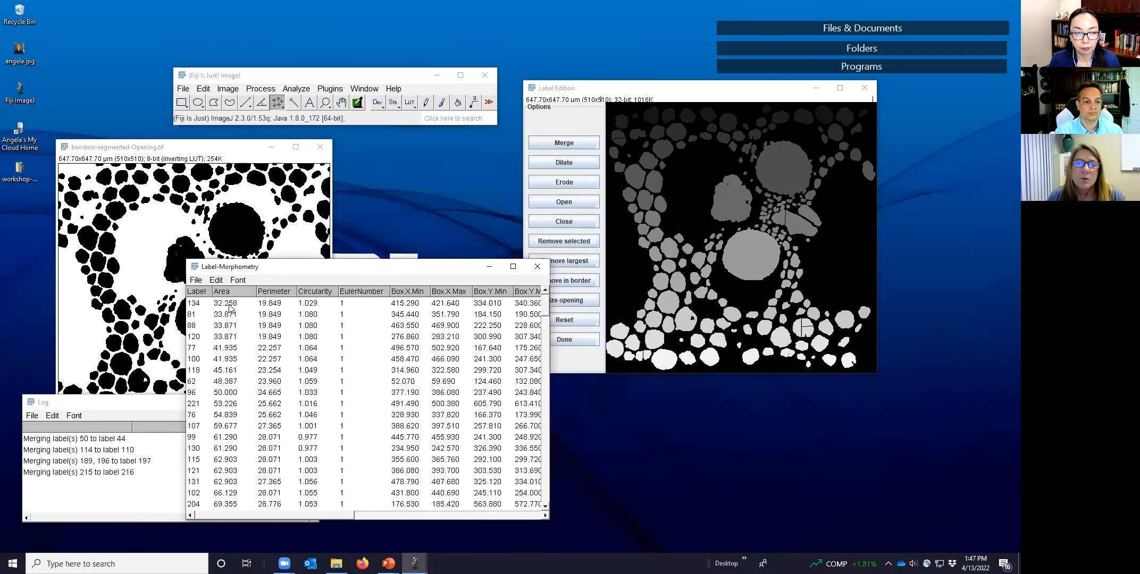
Review the largest areas at the end of the sorted table, with the table and label image arranged side by side
{"action": "left_click_drag", "start_coordinate": [545, 308], "coordinate": [562, 505]}
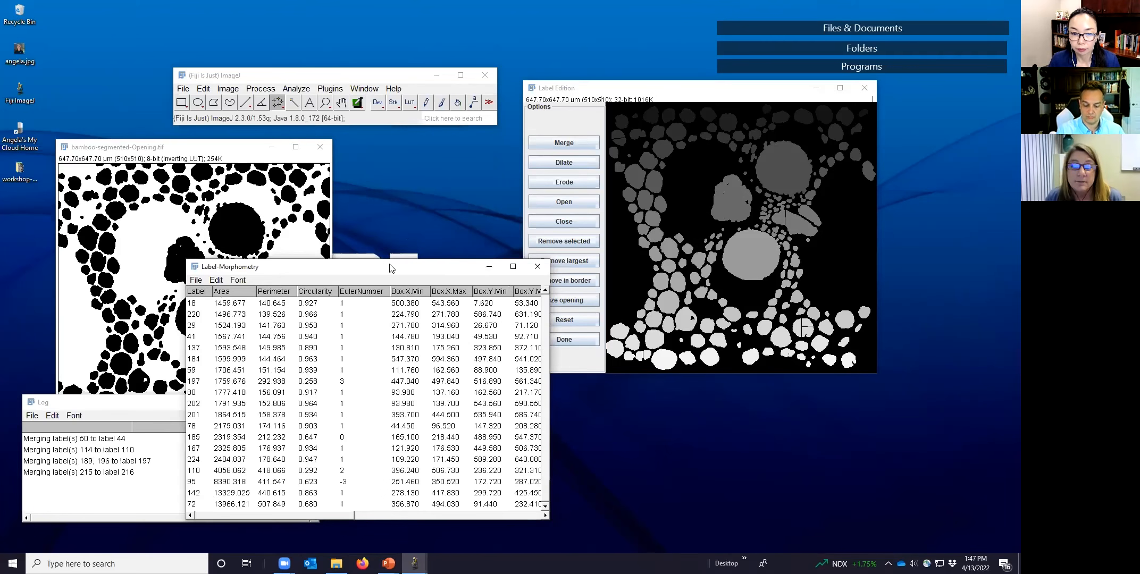
{"action": "left_click_drag", "start_coordinate": [394, 274], "coordinate": [349, 264]}
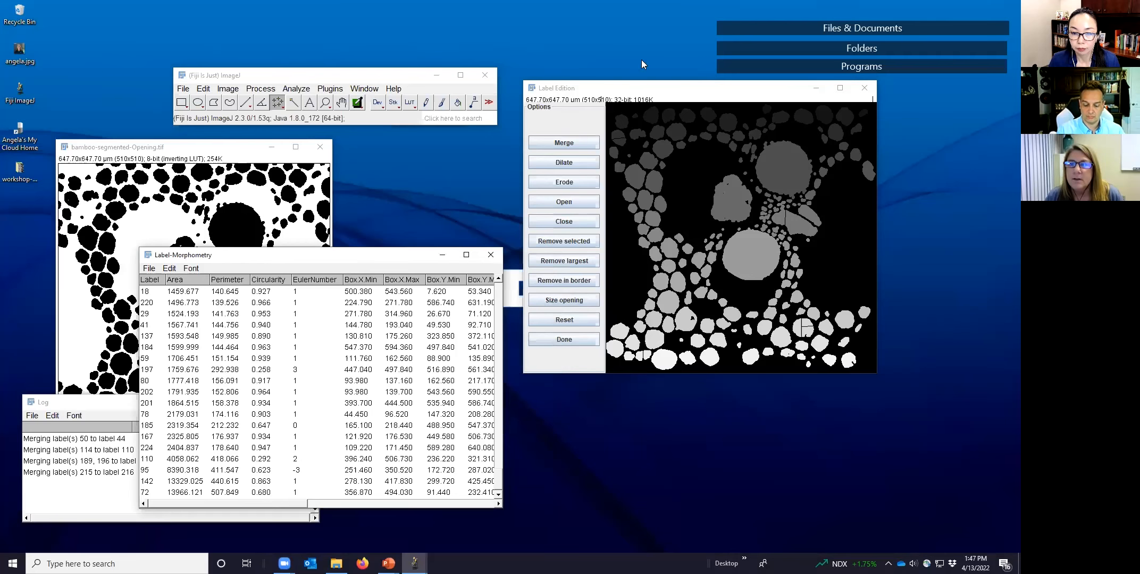
{"action": "left_click_drag", "start_coordinate": [675, 91], "coordinate": [666, 104]}
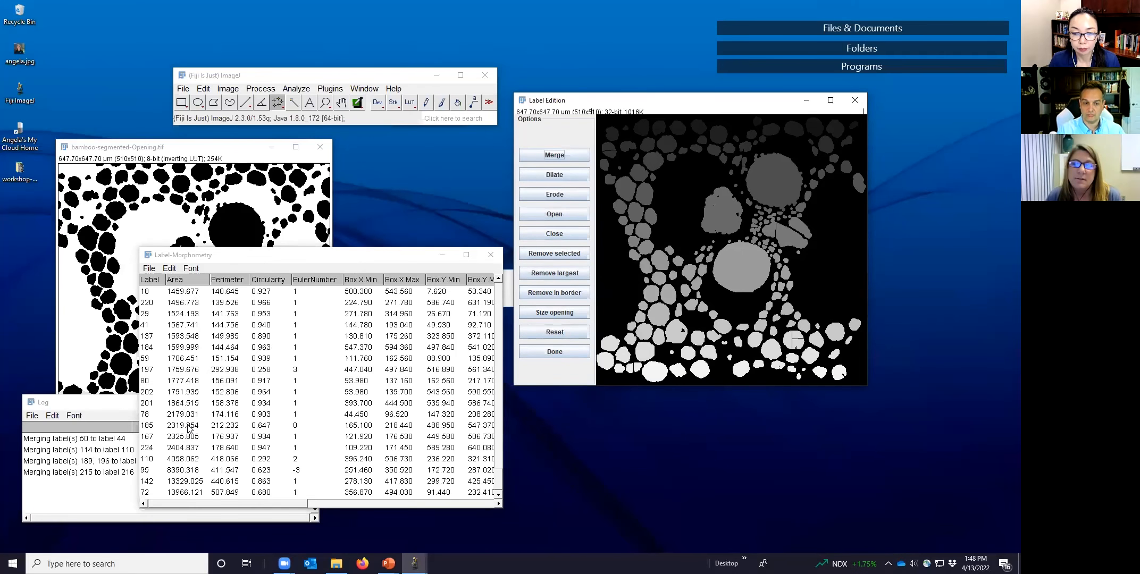
{"action": "left_click", "coordinate": [386, 256]}
{"action": "left_click_drag", "start_coordinate": [396, 255], "coordinate": [359, 235]}
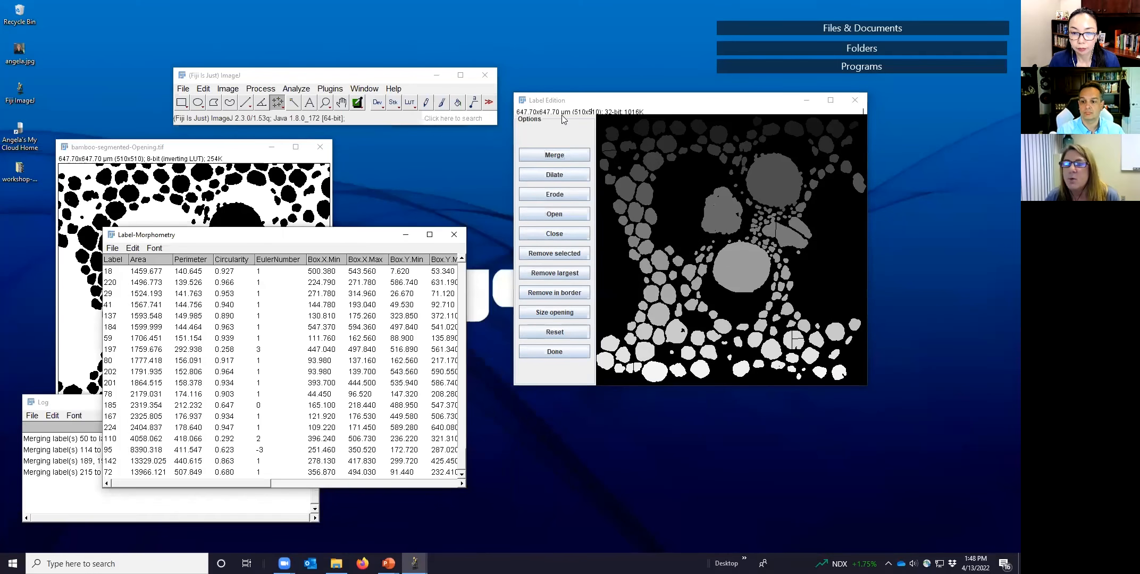
{"action": "left_click_drag", "start_coordinate": [591, 104], "coordinate": [561, 144]}
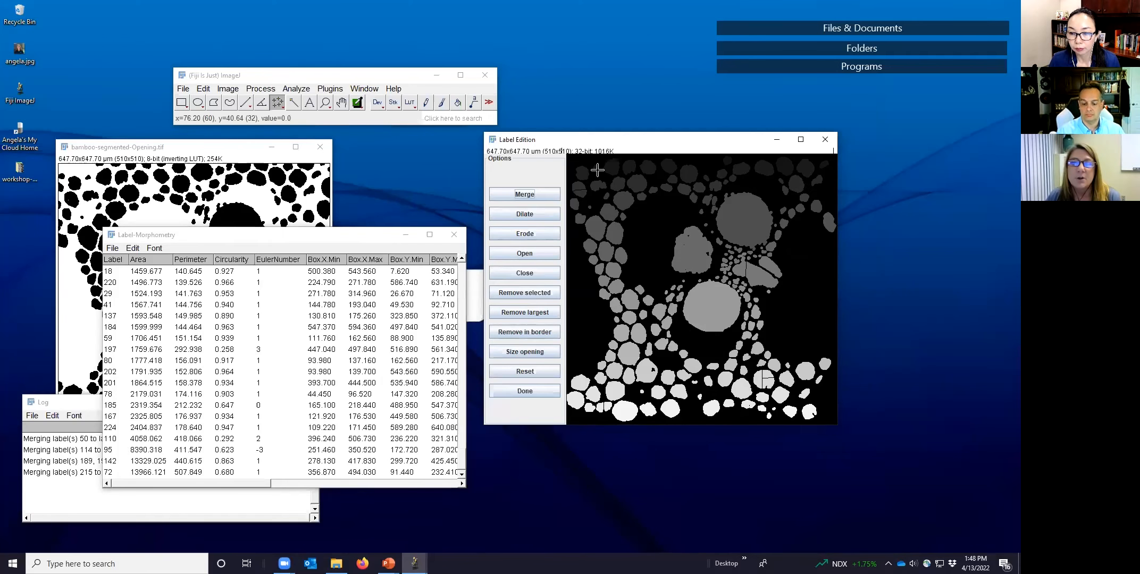
Convert the edited label image to RGB with MorphoLibJ's Labels To RGB, using the Mixed Colors colormap, White background and Shuffle
{"action": "left_click", "coordinate": [333, 90]}
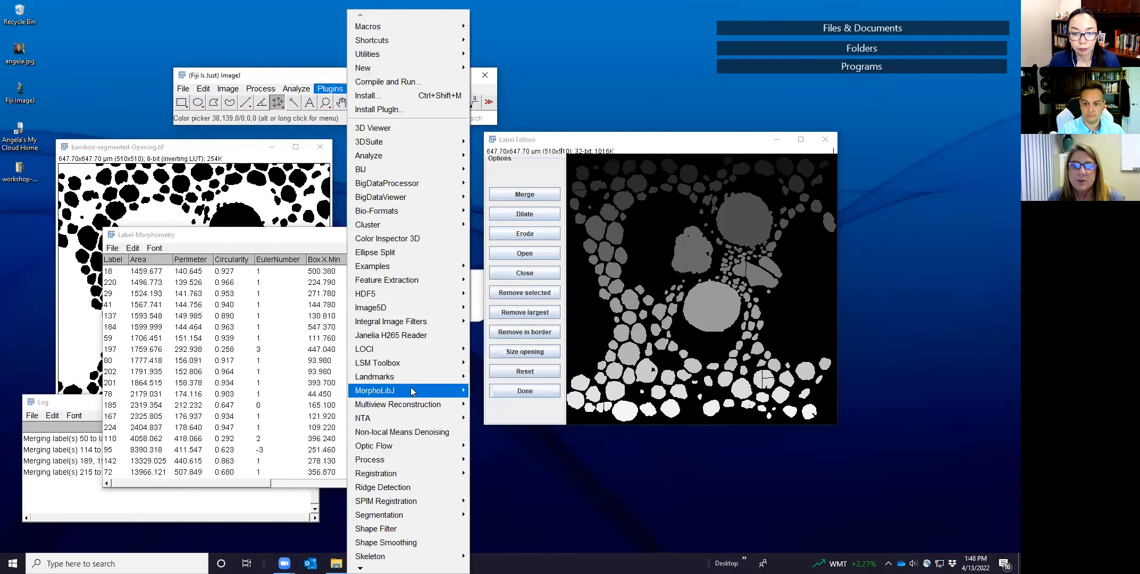
{"action": "mouse_move", "coordinate": [412, 392]}
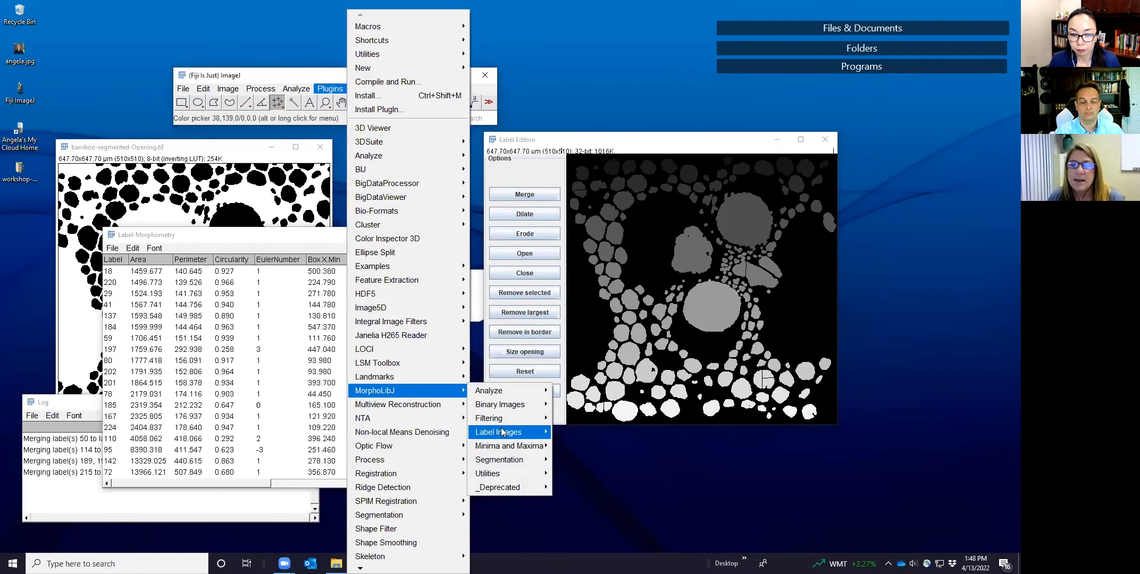
{"action": "mouse_move", "coordinate": [506, 436]}
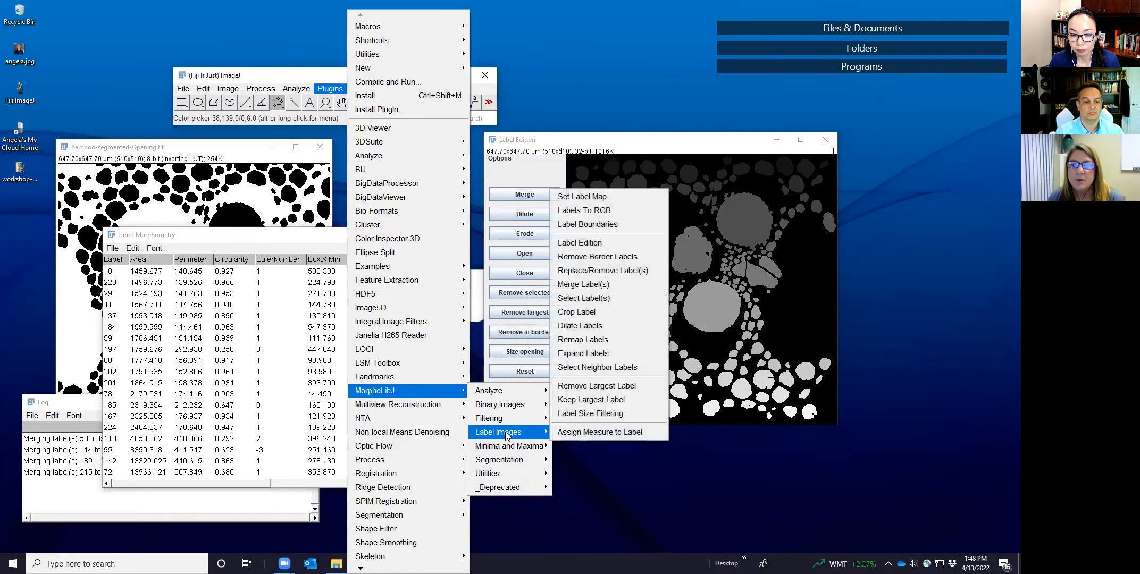
{"action": "left_click", "coordinate": [608, 213]}
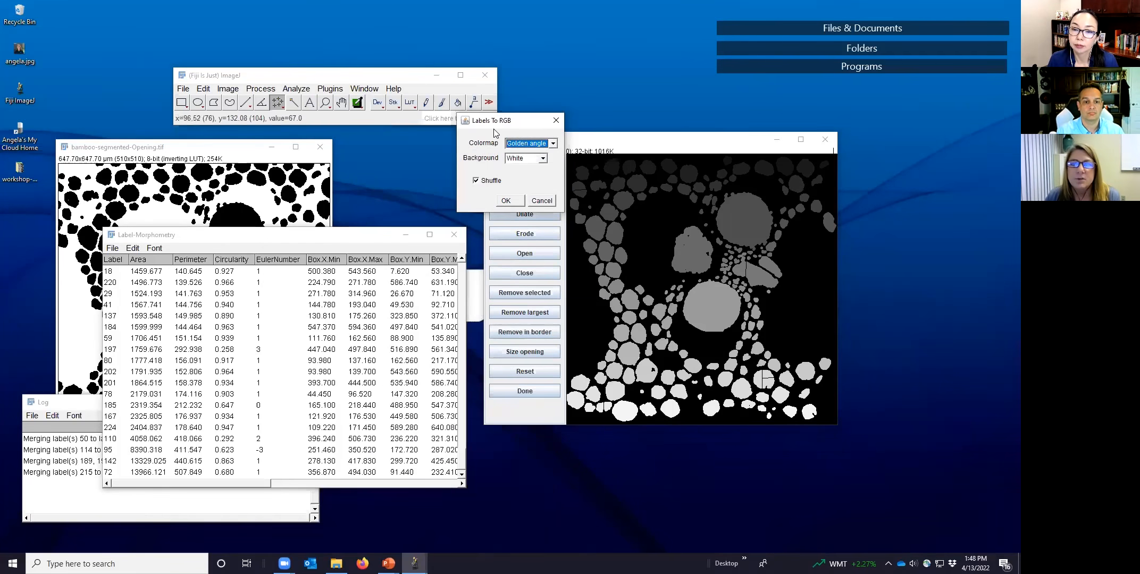
{"action": "left_click_drag", "start_coordinate": [516, 121], "coordinate": [407, 155]}
{"action": "left_click", "coordinate": [451, 172]}
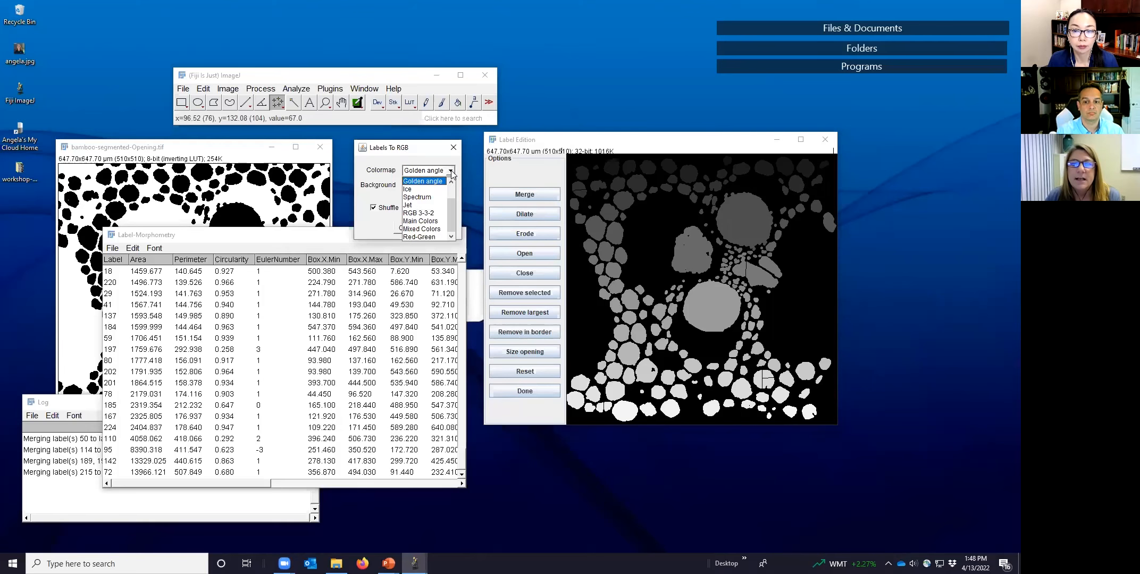
{"action": "mouse_move", "coordinate": [453, 207]}
{"action": "left_mouse_down"}
{"action": "mouse_move", "coordinate": [453, 194]}
{"action": "mouse_move", "coordinate": [455, 212]}
{"action": "left_mouse_up"}
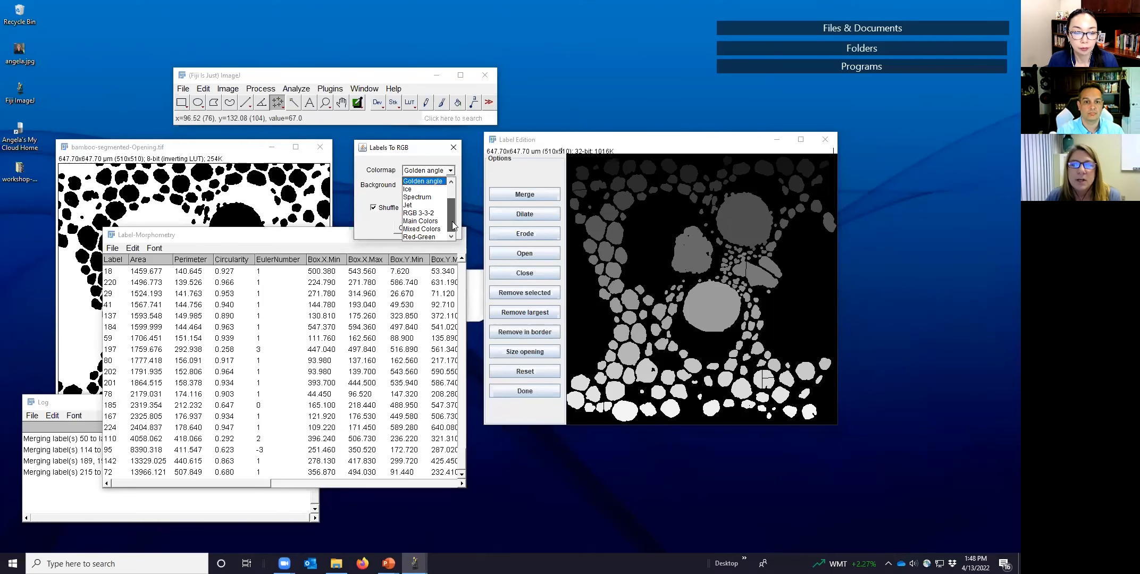
{"action": "left_click", "coordinate": [419, 229]}
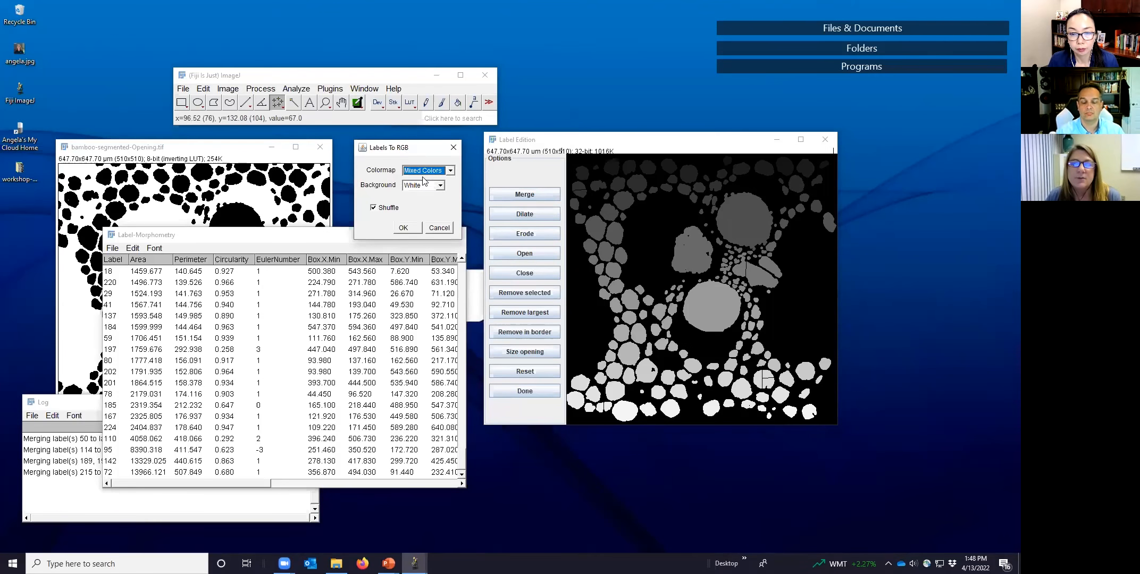
{"action": "left_click", "coordinate": [410, 227]}
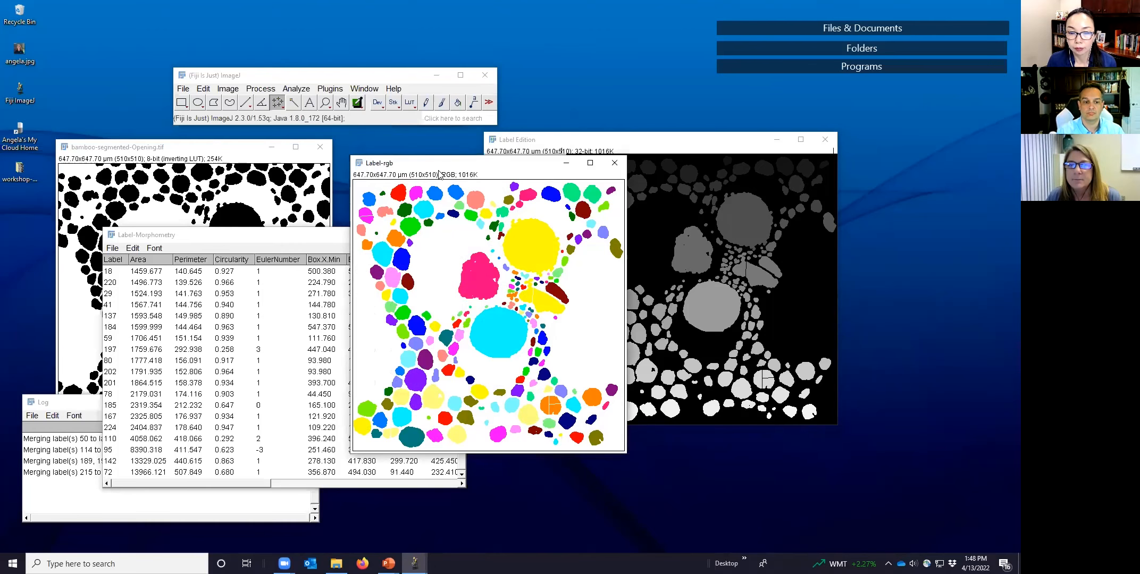
Place the Label-rgb image beside the Label-Morphometry table so that both the colored cells and the measurements can be viewed
{"action": "left_click_drag", "start_coordinate": [439, 169], "coordinate": [562, 238]}
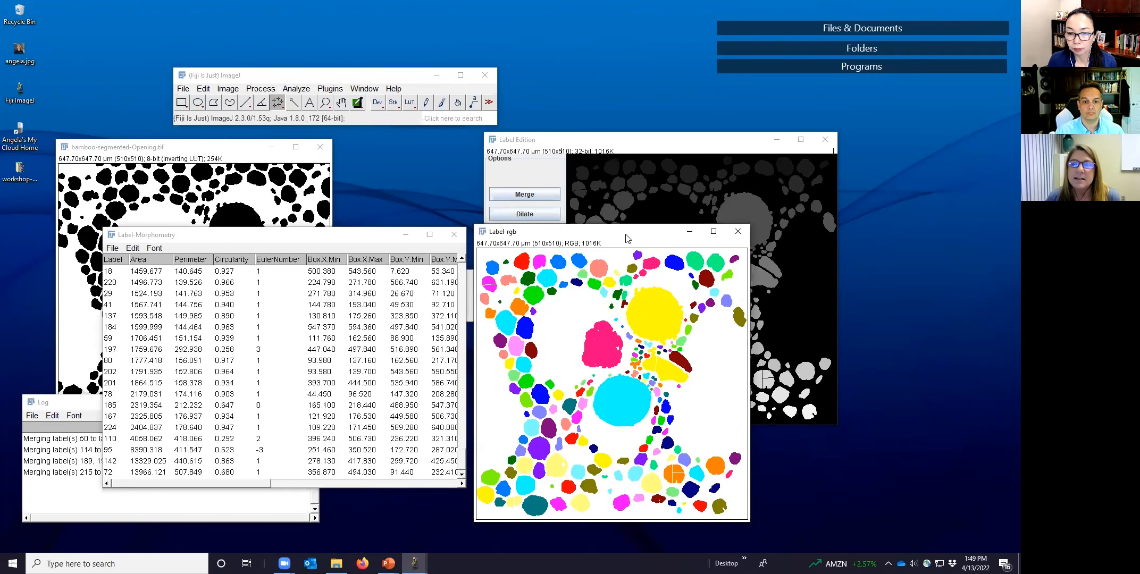
{"action": "left_click_drag", "start_coordinate": [623, 232], "coordinate": [603, 216]}
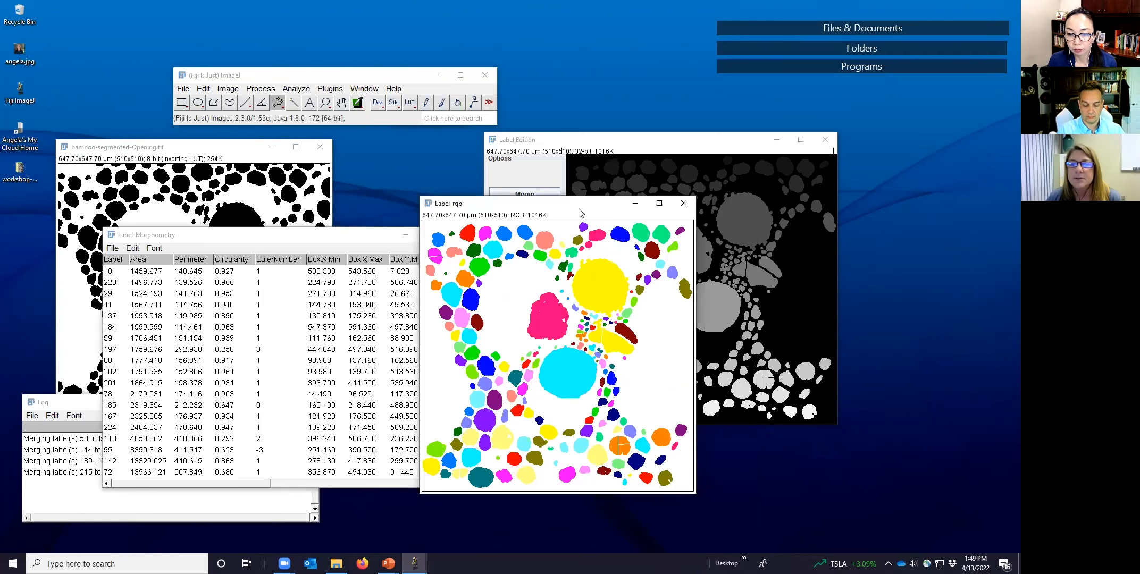
{"action": "left_click_drag", "start_coordinate": [577, 207], "coordinate": [667, 228]}
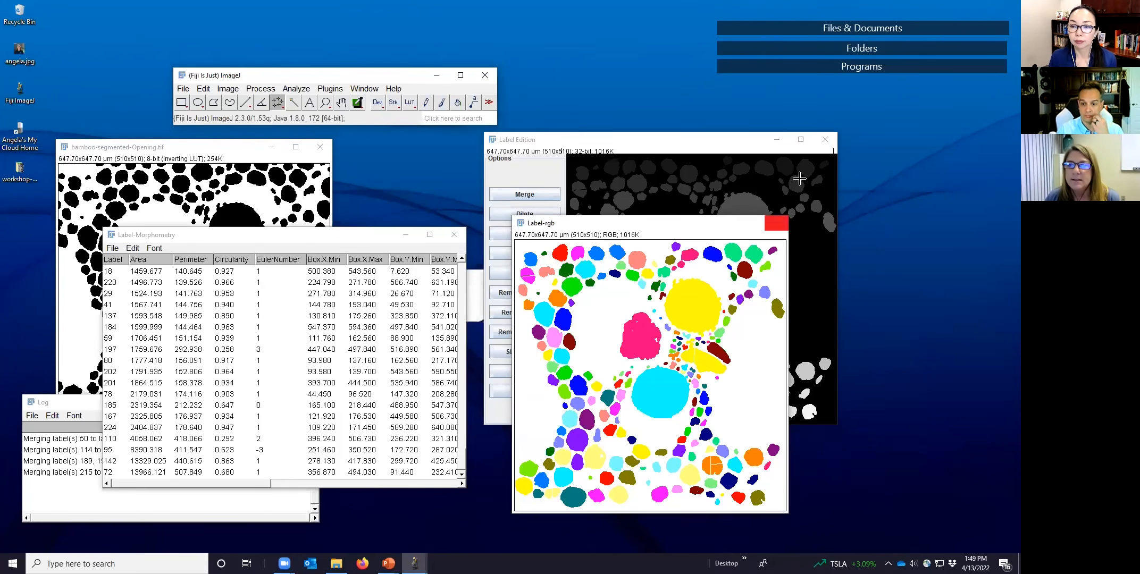
Close all bamboo image windows without saving the changes to bamboo-segmented-Opening.tif, and quit ImageJ
{"action": "left_click", "coordinate": [776, 222]}
{"action": "left_click", "coordinate": [825, 140]}
{"action": "left_click", "coordinate": [610, 147]}
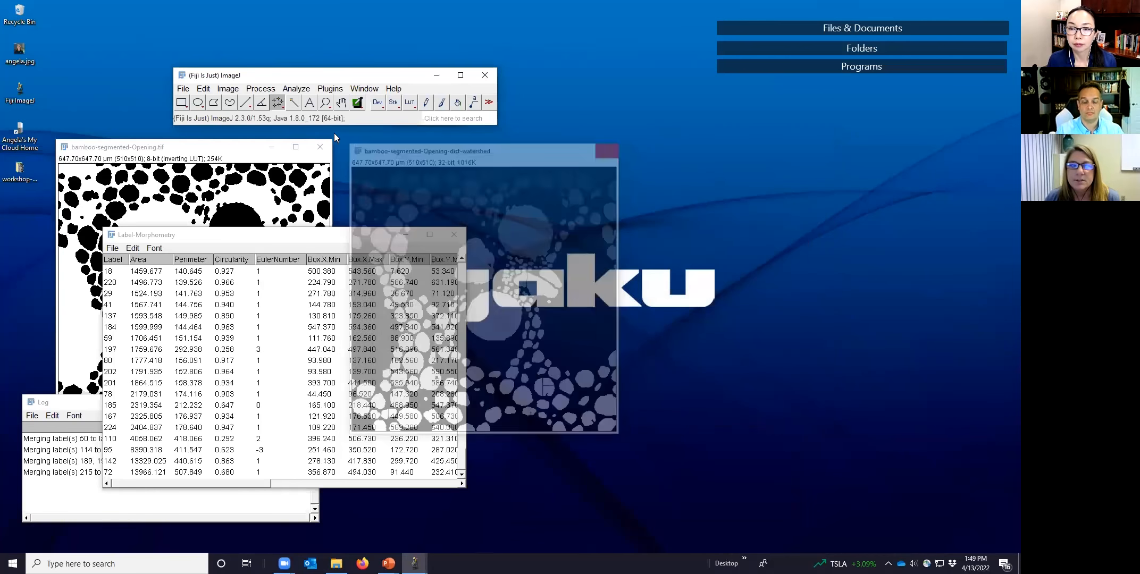
{"action": "left_click", "coordinate": [320, 147]}
{"action": "left_click", "coordinate": [506, 183]}
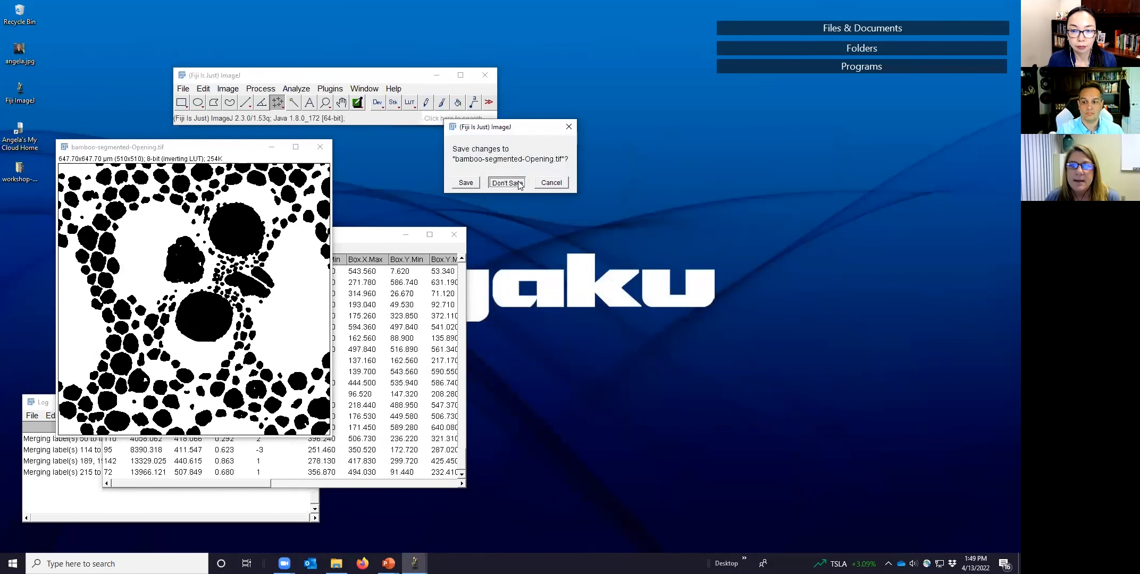
{"action": "left_click", "coordinate": [485, 75]}
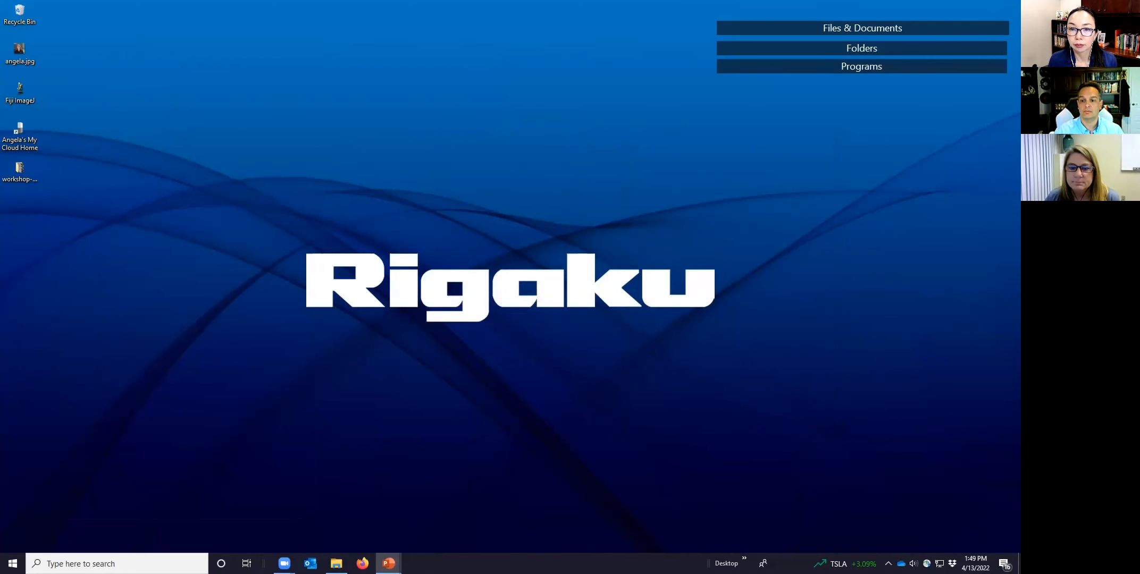
Switch to PowerPoint, resume the slide show from the Distance Transform slide and advance to the Things Covered slide
{"action": "key", "text": "shift+F5"}
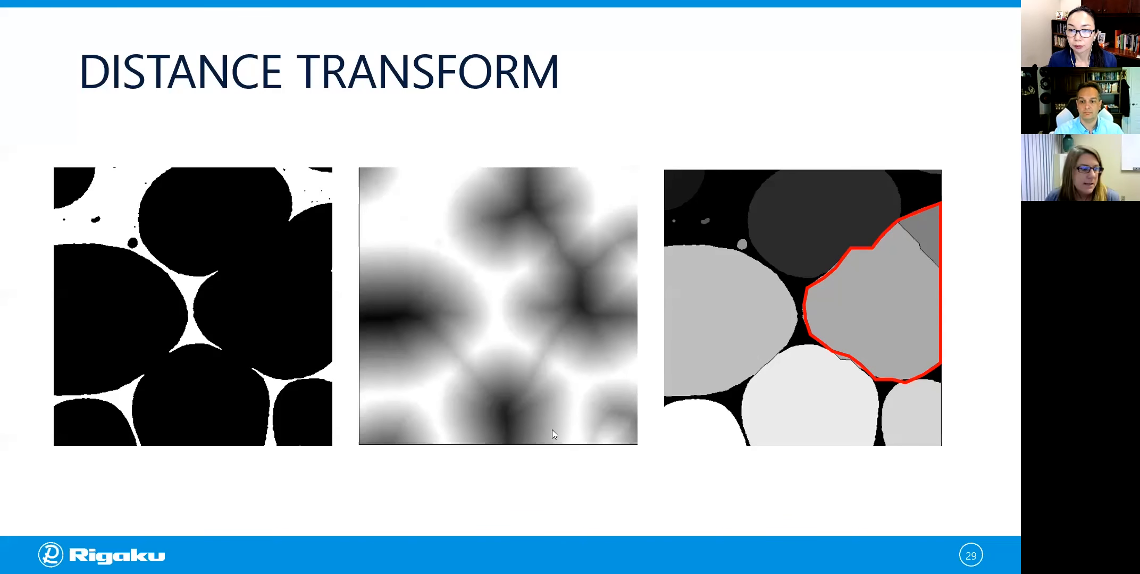
{"action": "left_click", "coordinate": [409, 508]}
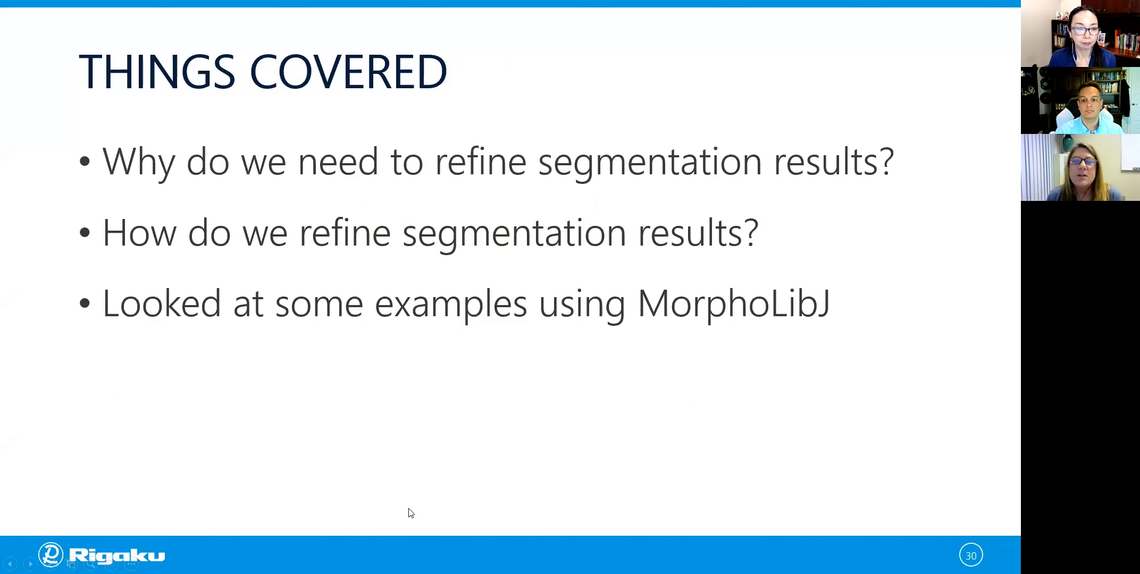